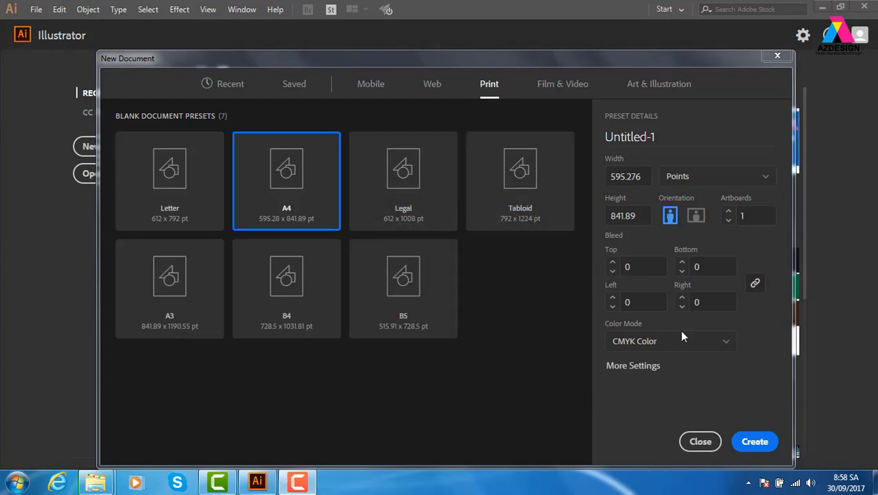
Create Untitled-1 as a blank A4 CMYK document from the Print presets.
left_click(770, 444)
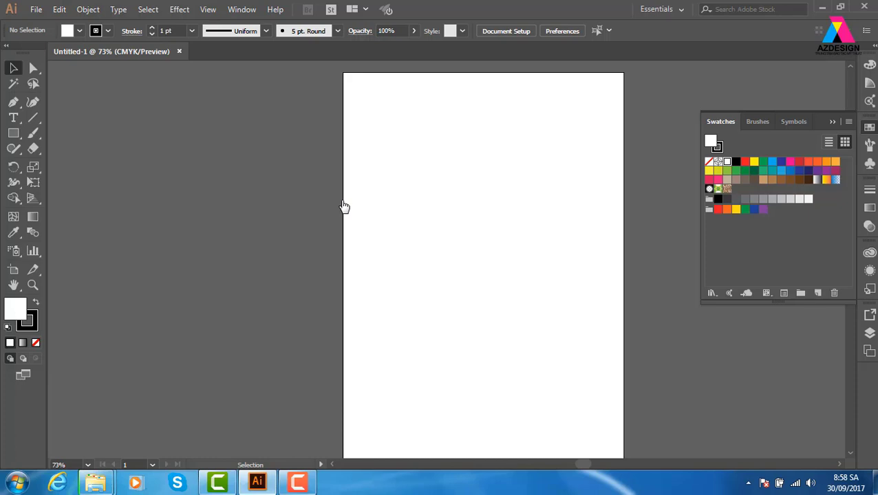
Collapse the Swatches panel into the right-hand dock to clear the artboard.
left_click(831, 122)
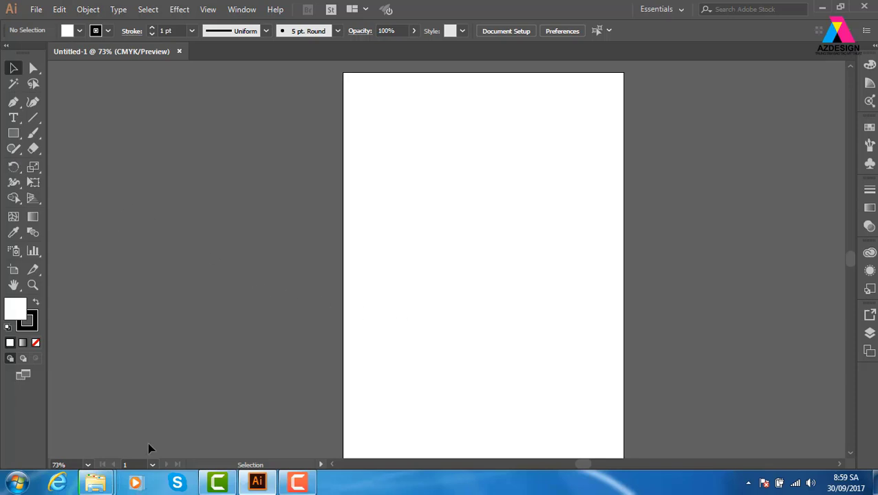
Draw a rectangle near the artboard's top left and frame it at 200% zoom.
left_click(15, 133)
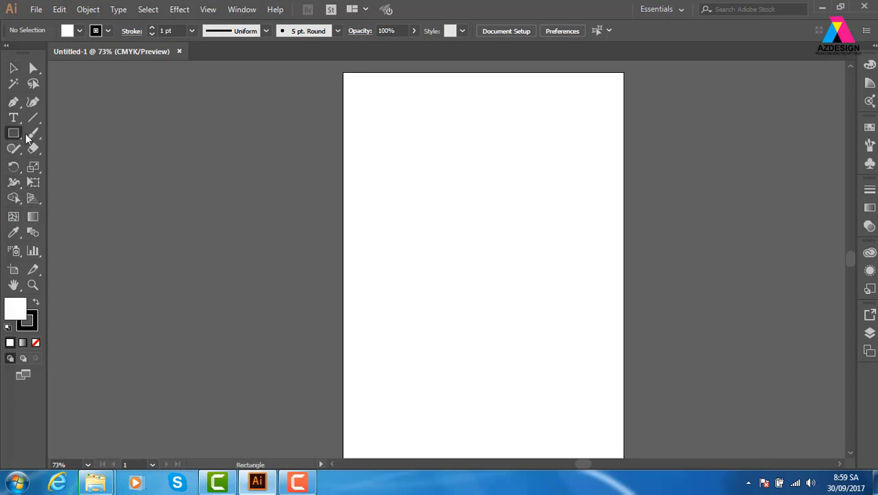
left_click_drag(369, 99, 510, 176)
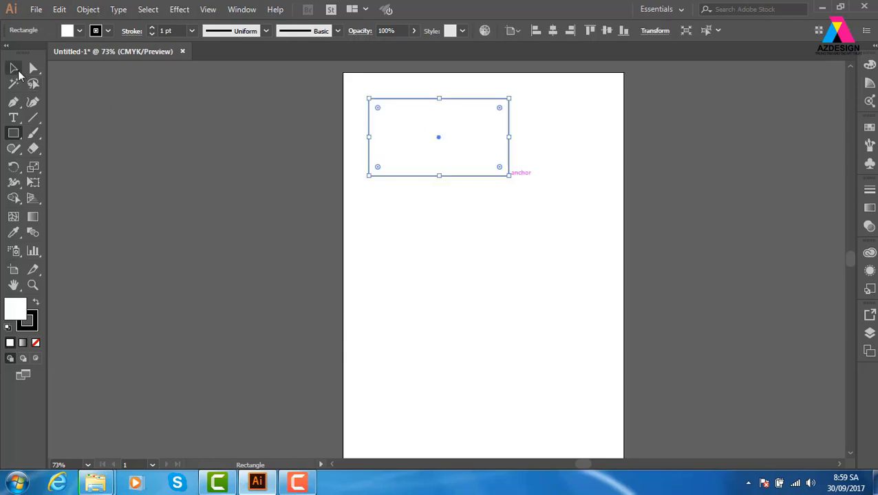
left_click(16, 69)
left_click(406, 248)
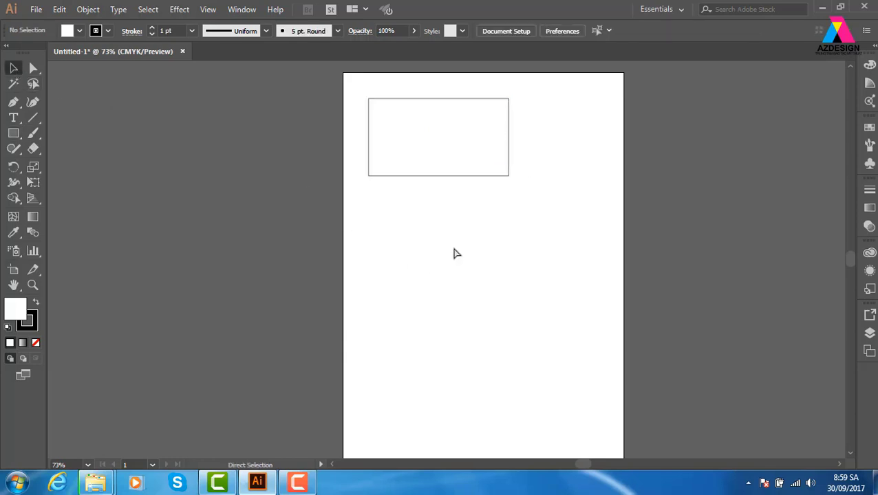
key("ctrl+plus")
key("ctrl+plus")
key("ctrl+plus")
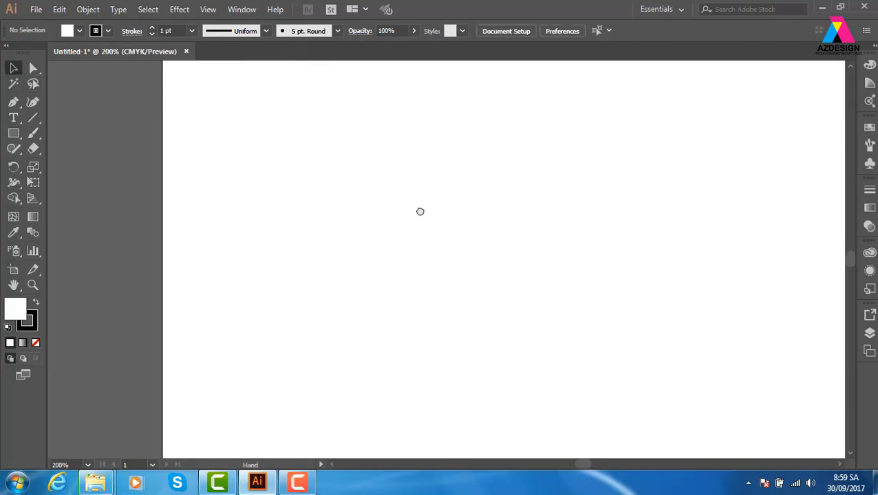
left_click_drag(420, 211, 386, 354)
mouse_move(390, 235)
left_mouse_down()
mouse_move(399, 285)
mouse_move(411, 278)
left_mouse_up()
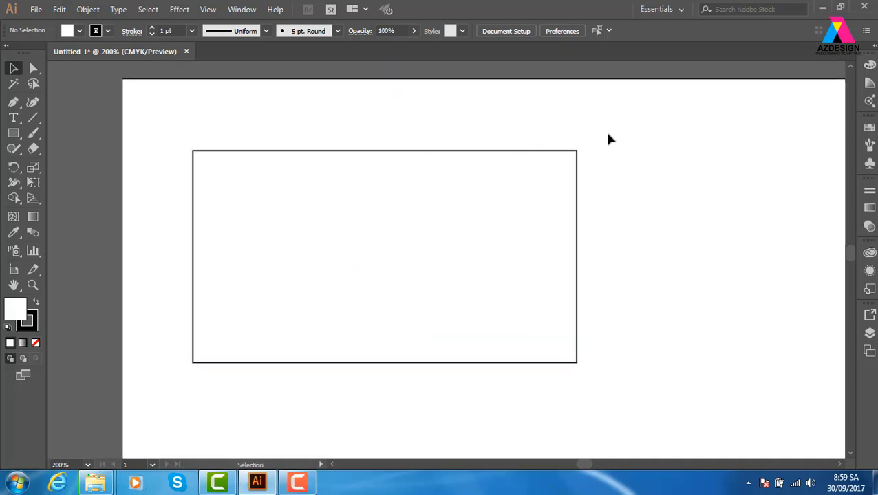
Fill the rectangle with the dark navy swatch.
left_click(530, 222)
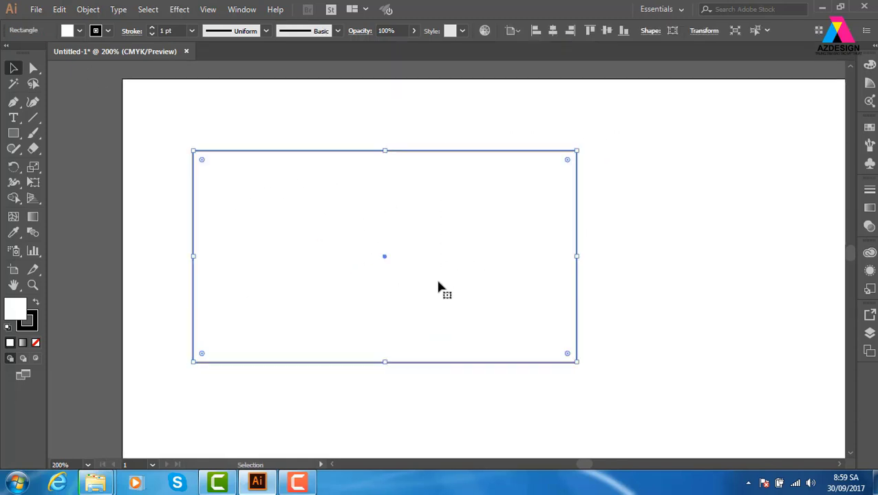
left_click(869, 128)
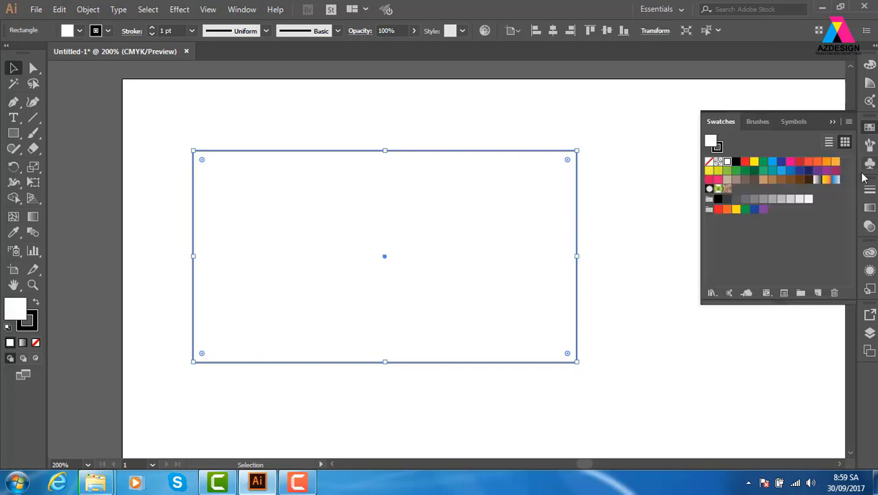
left_click(808, 170)
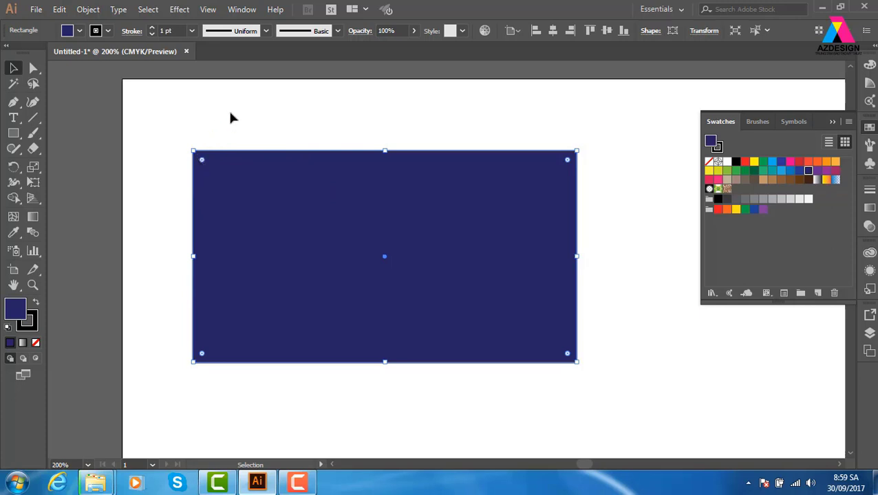
left_click(231, 117)
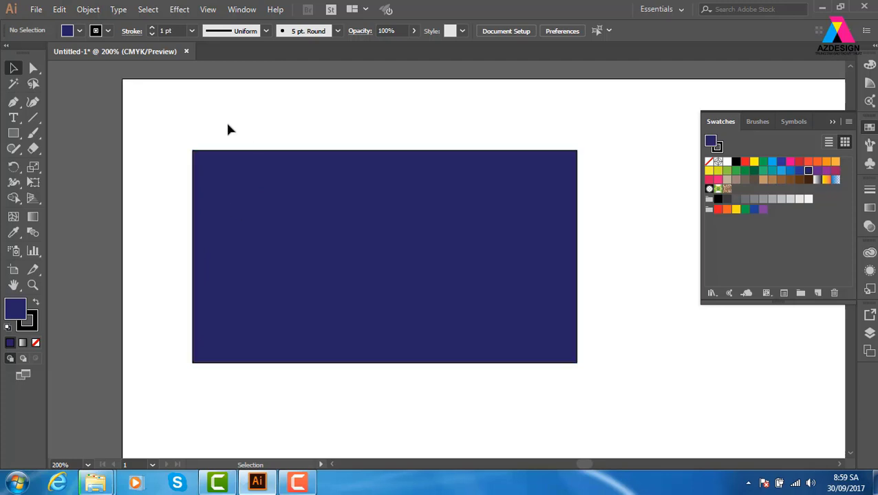
left_click(215, 194)
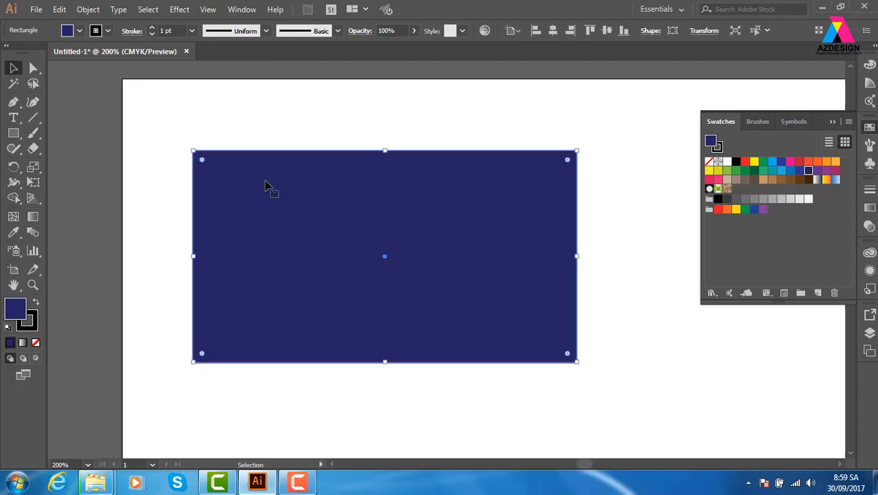
left_click(275, 117)
Set the navy rectangle's stroke to None and duplicate it.
left_click_drag(174, 132, 229, 184)
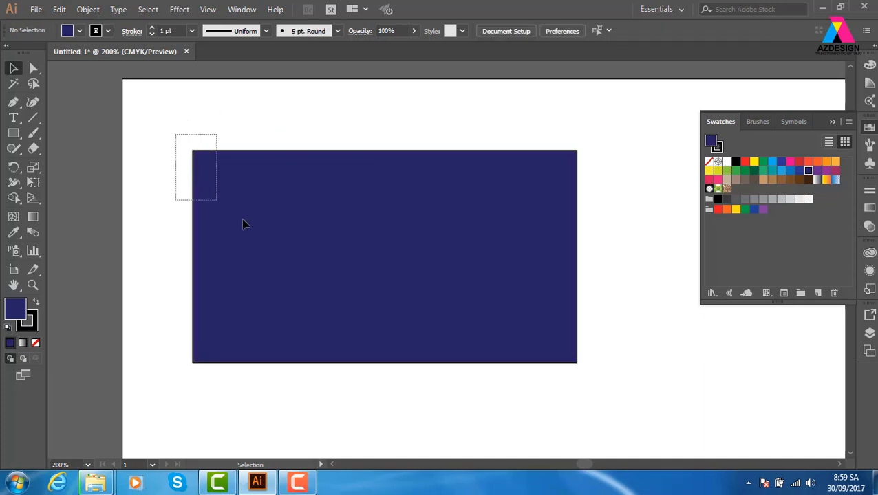
left_click(35, 328)
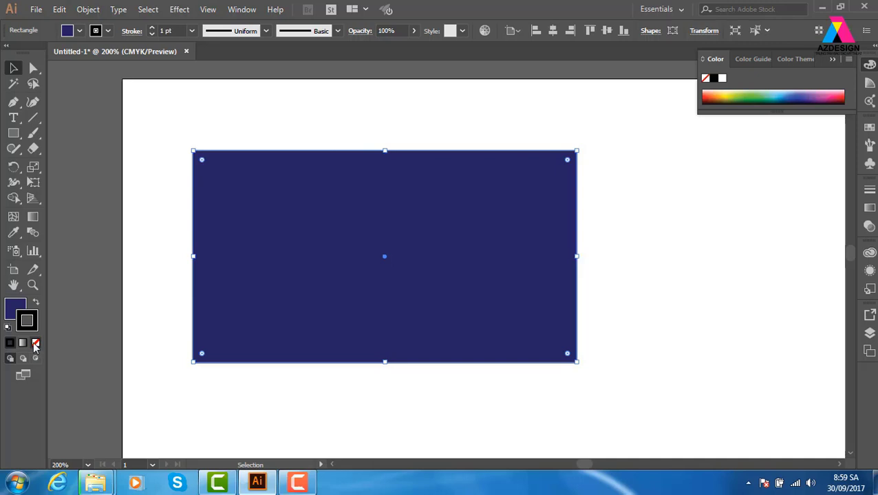
left_click(35, 343)
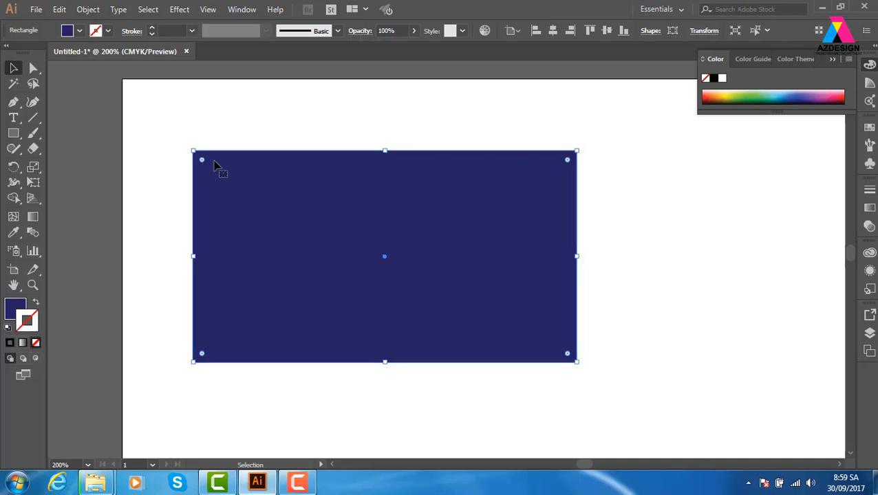
left_click(320, 108)
key("x")
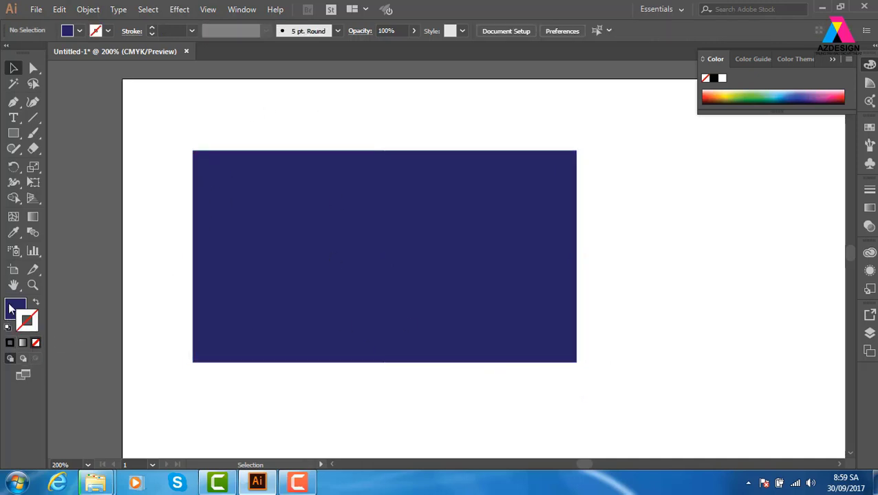
left_click(373, 268)
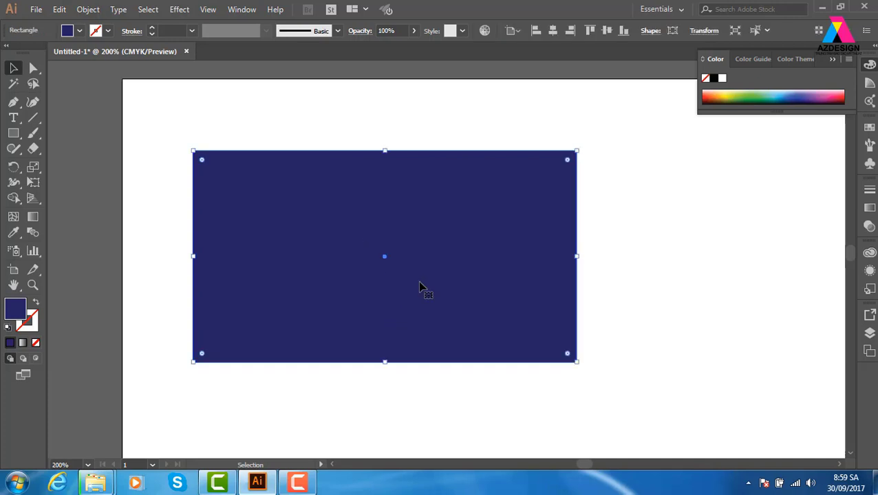
key("a")
key("ctrl+d")
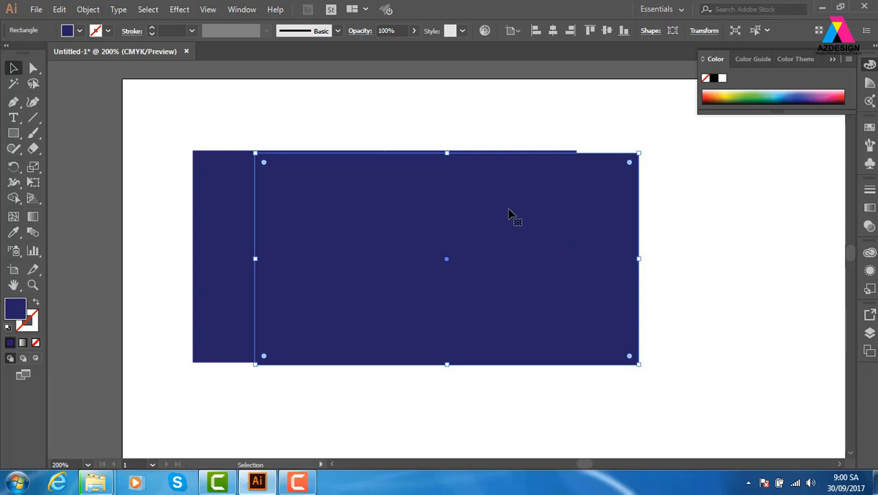
left_click_drag(566, 214, 503, 209)
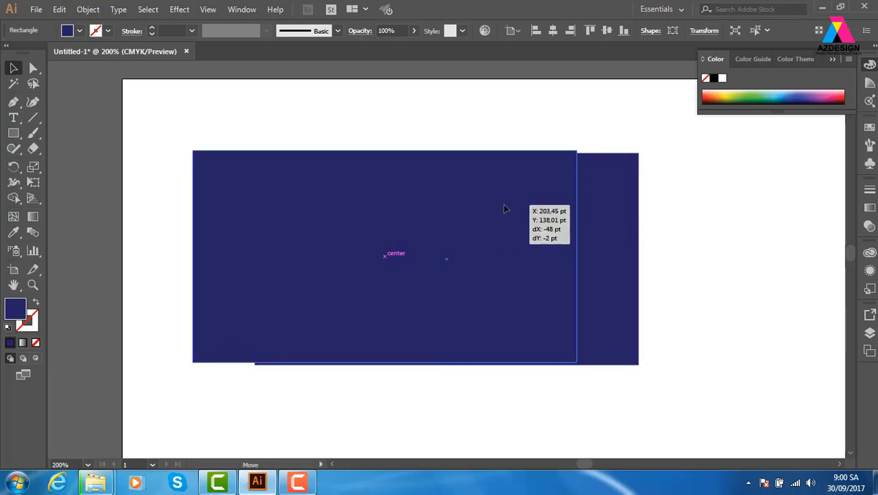
left_click_drag(580, 255, 314, 267)
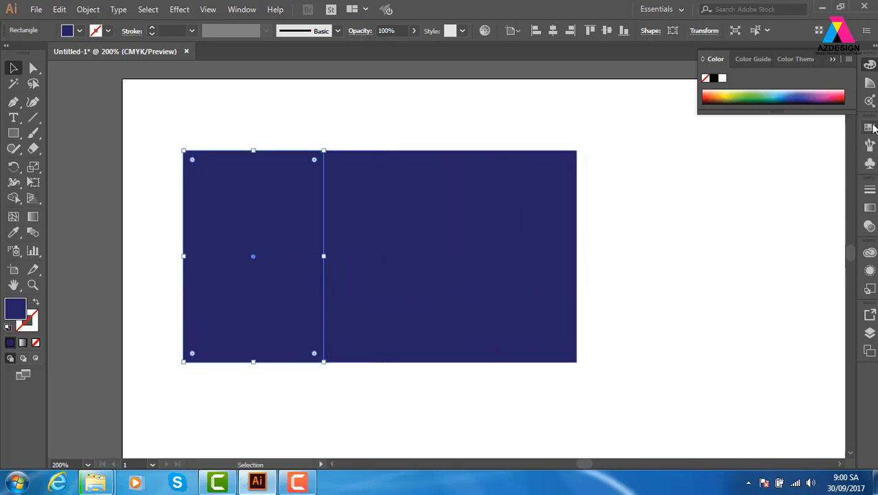
left_click(870, 127)
left_click(772, 171)
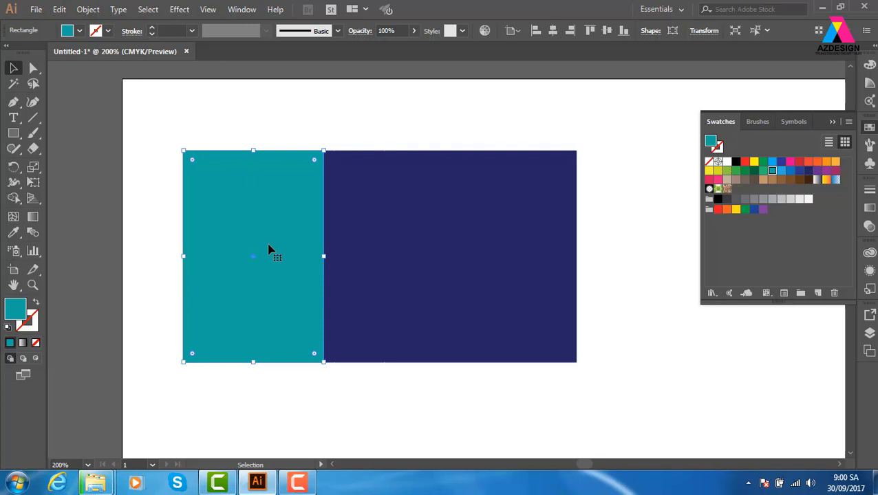
key("Delete")
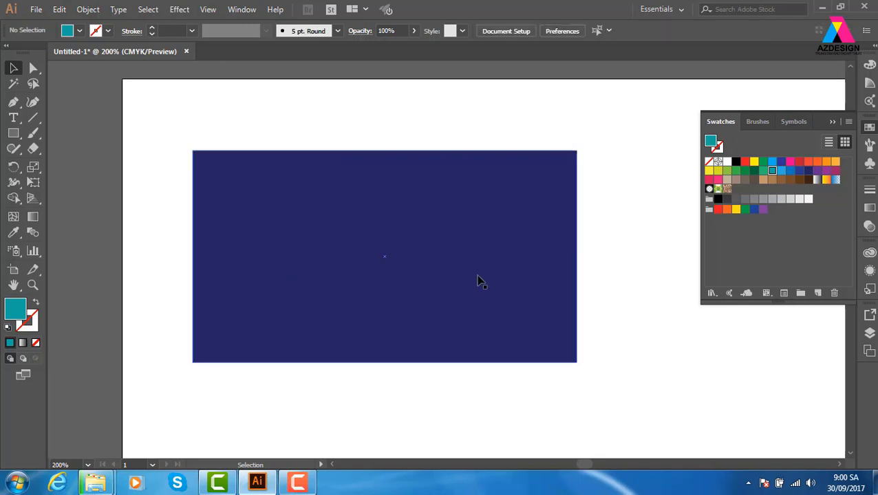
left_click(479, 281)
key("ctrl+minus")
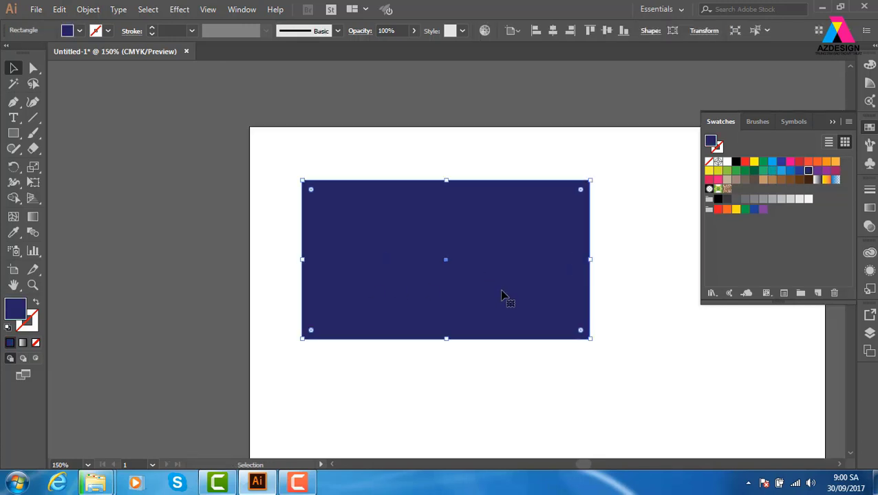
left_click_drag(475, 282, 457, 440)
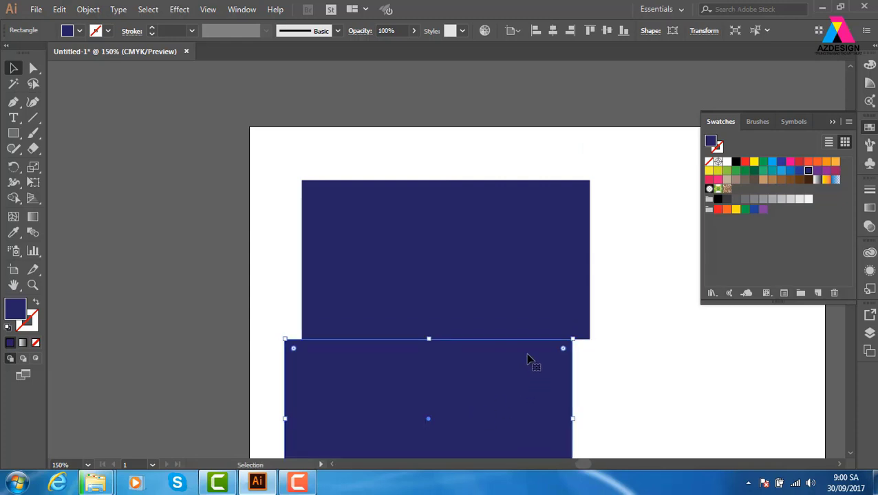
key("Delete")
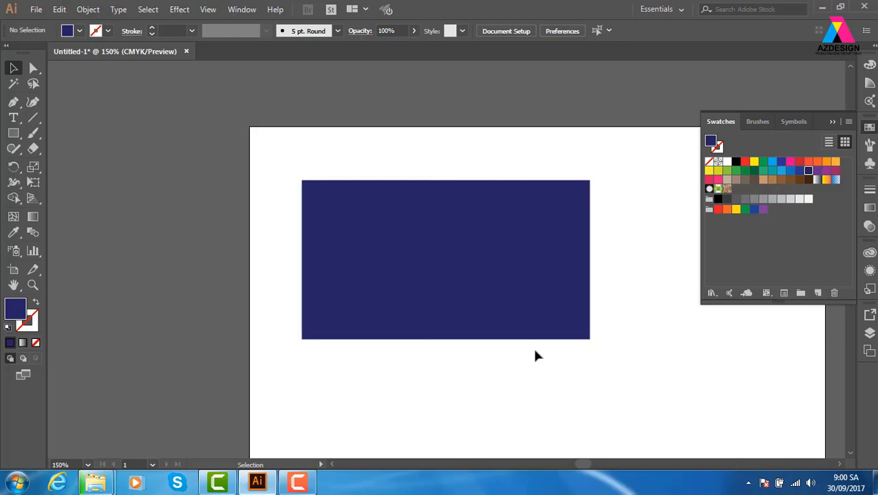
key("ctrl+plus")
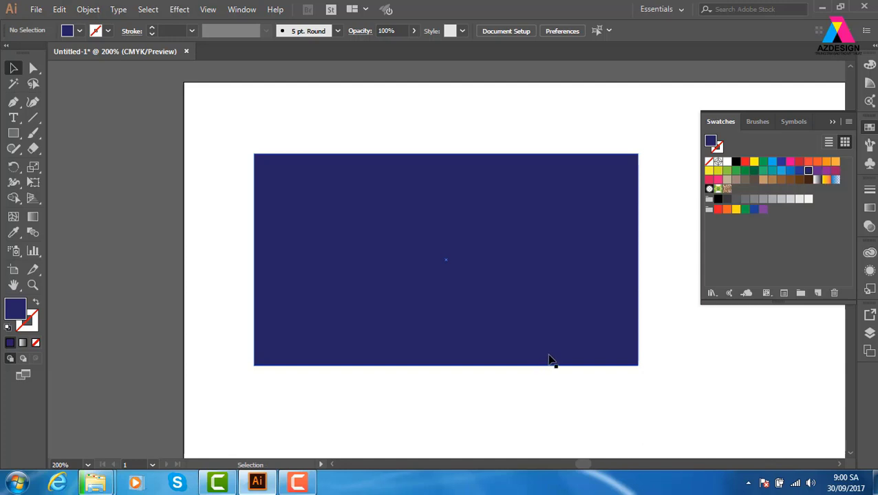
left_click_drag(578, 303, 530, 269)
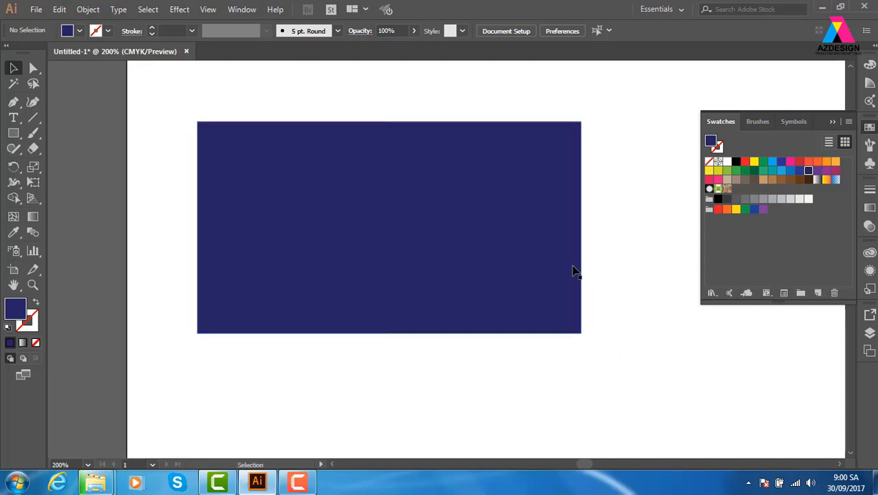
Give a copy of the rectangle a light-blue fill and move it down and right.
left_click(523, 248)
left_click(619, 227)
left_click(529, 235)
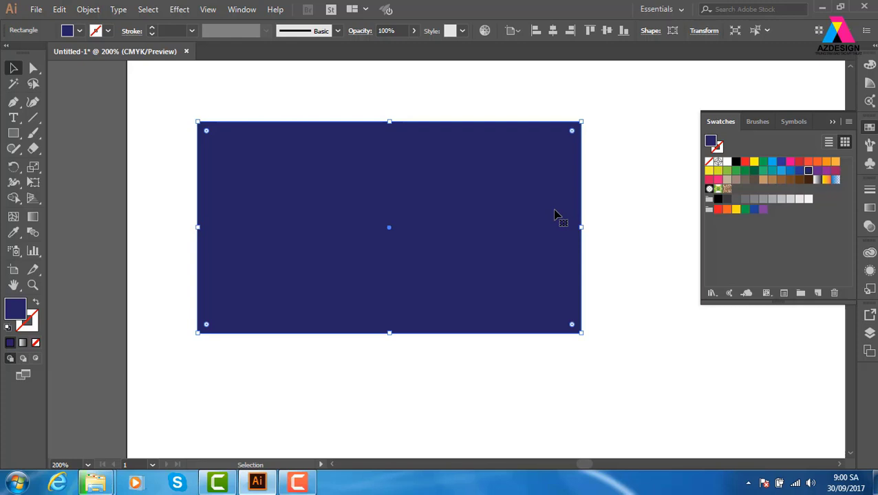
left_click(602, 308)
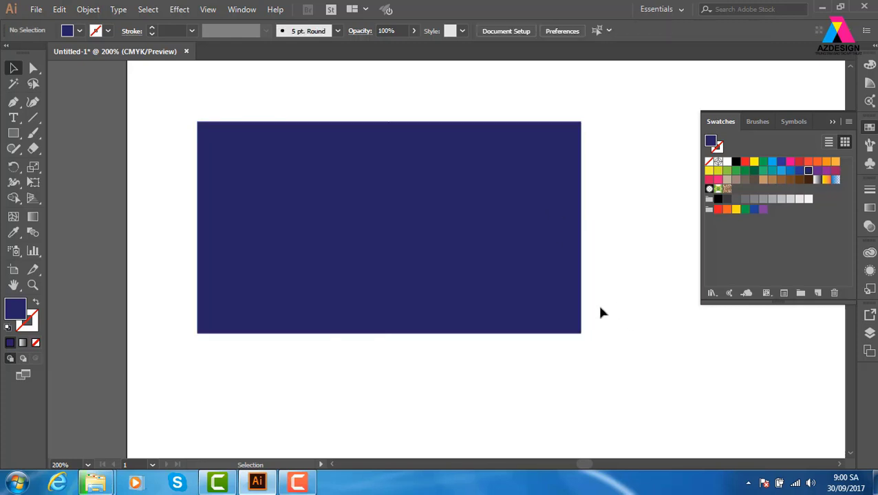
left_click(474, 270)
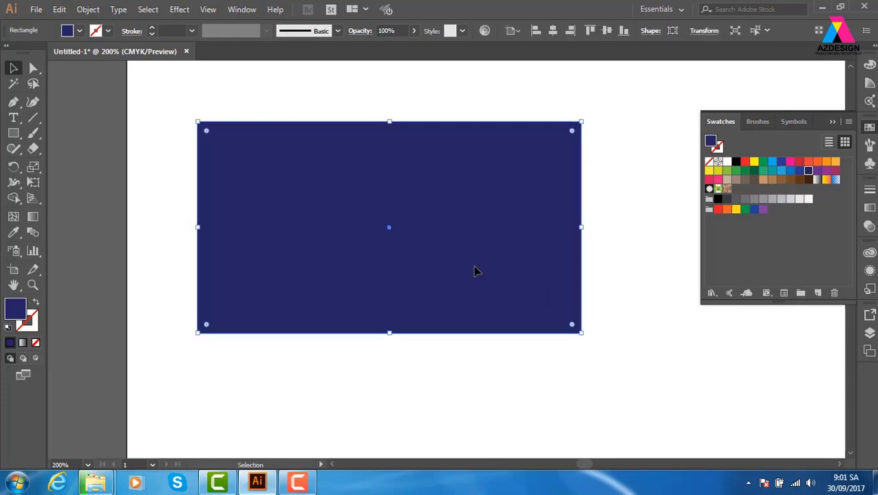
key("a")
key("v")
left_click(781, 170)
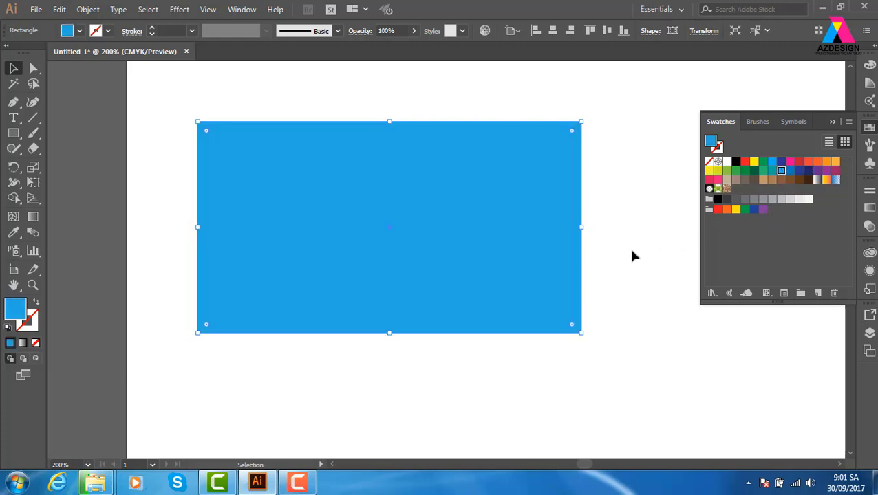
left_click_drag(455, 213, 497, 282)
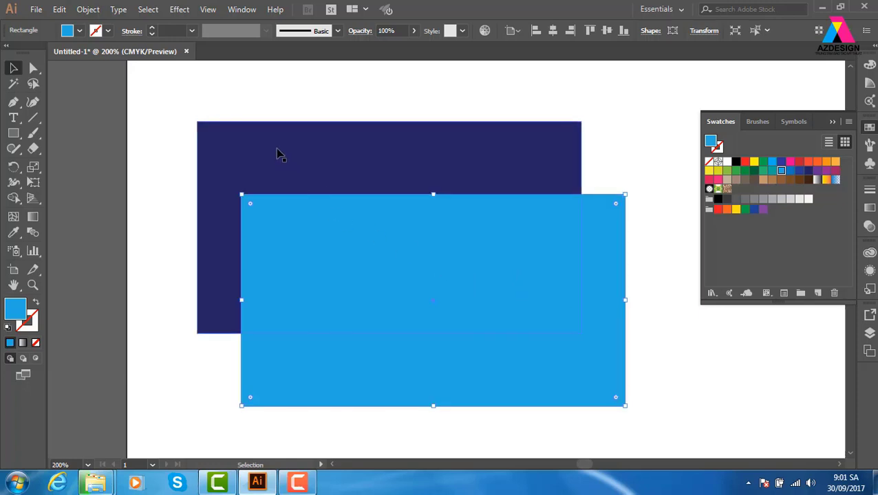
Delete the light-blue copies, leaving the navy rectangle selected with the Selection tool.
key("Delete")
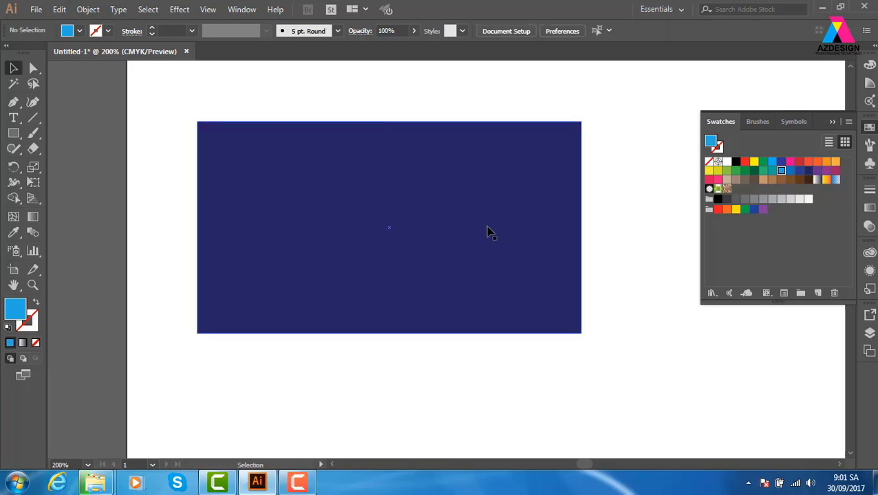
left_click(487, 232)
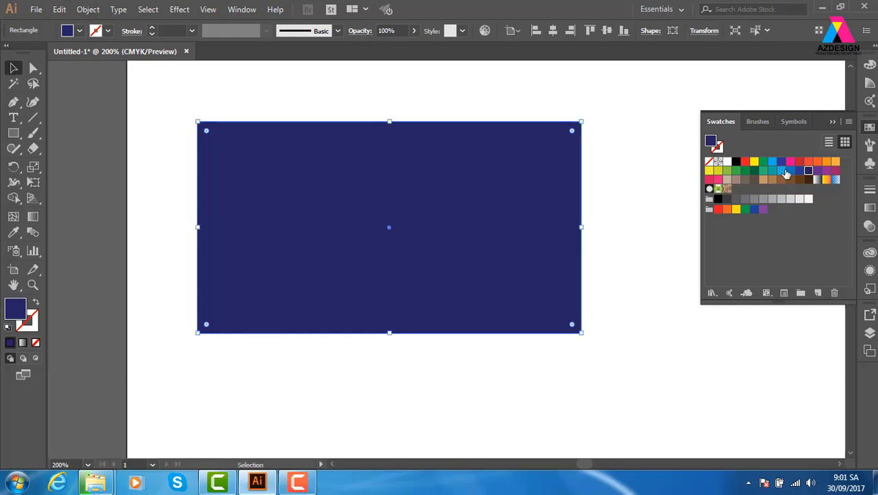
left_click(784, 172)
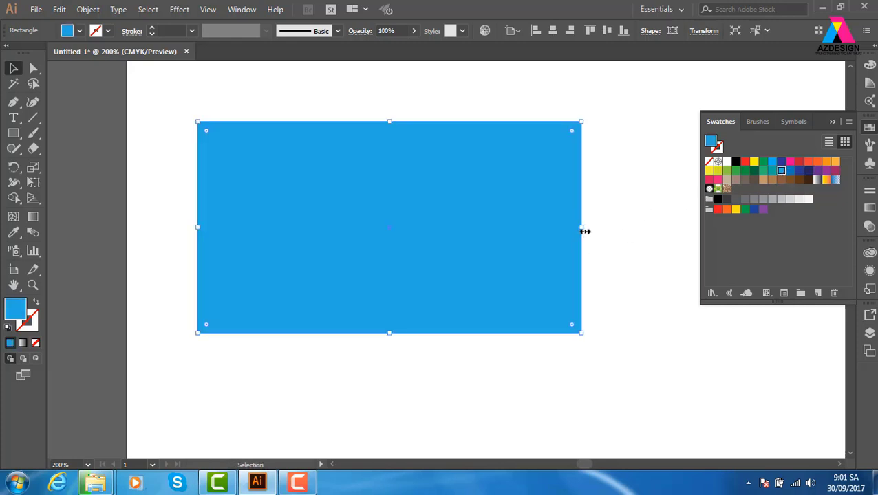
left_click_drag(540, 258, 576, 311)
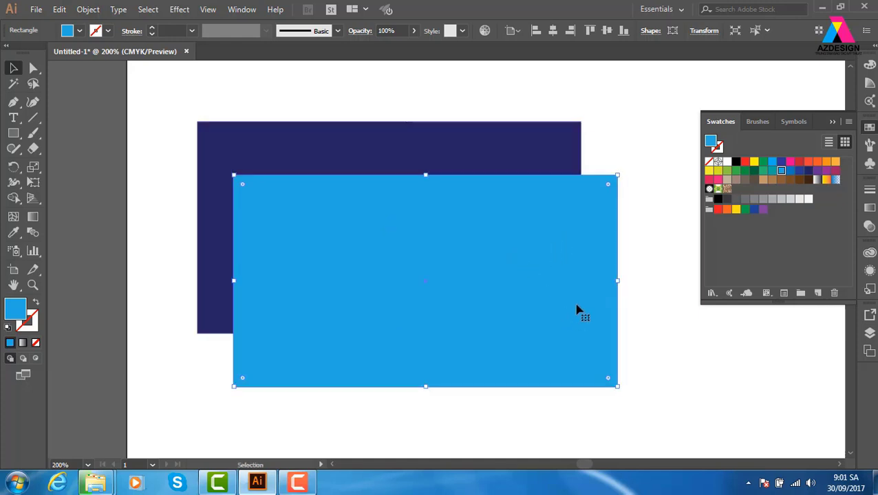
key("Delete")
left_click(514, 279)
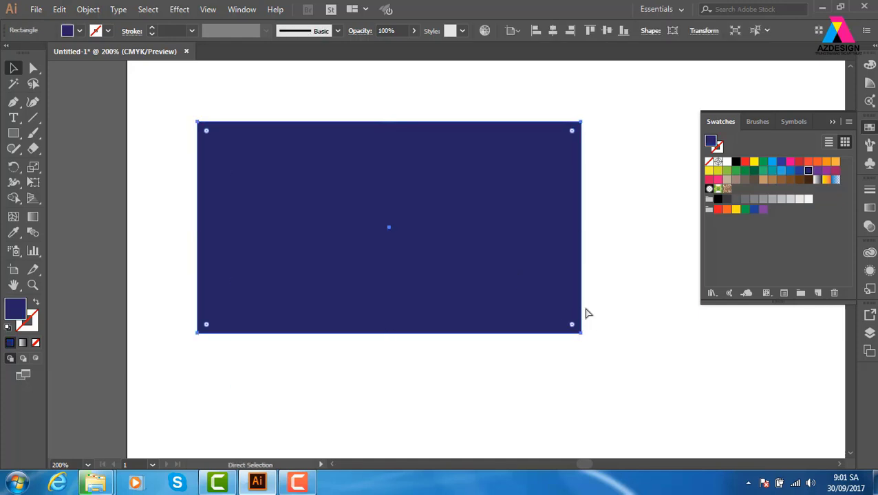
key("v")
Delete the teal copy and shift the remaining navy rectangle down and left.
left_click(772, 171)
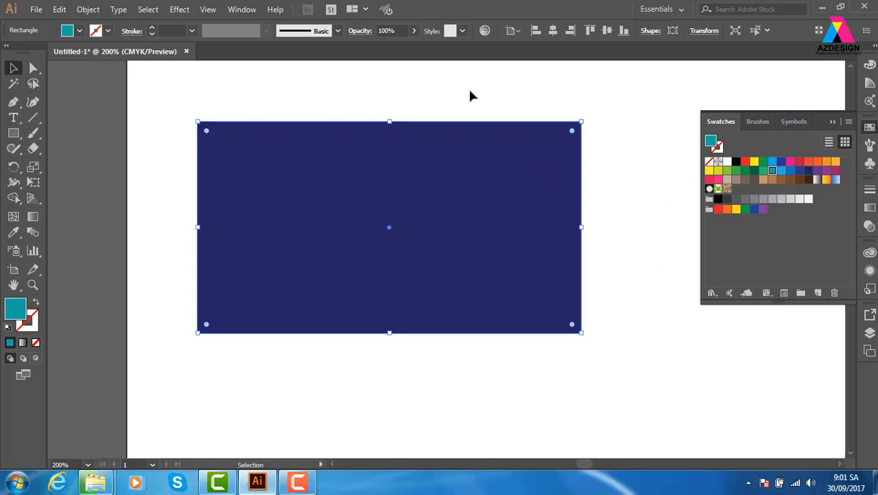
left_click(586, 309)
left_click_drag(478, 270, 481, 220)
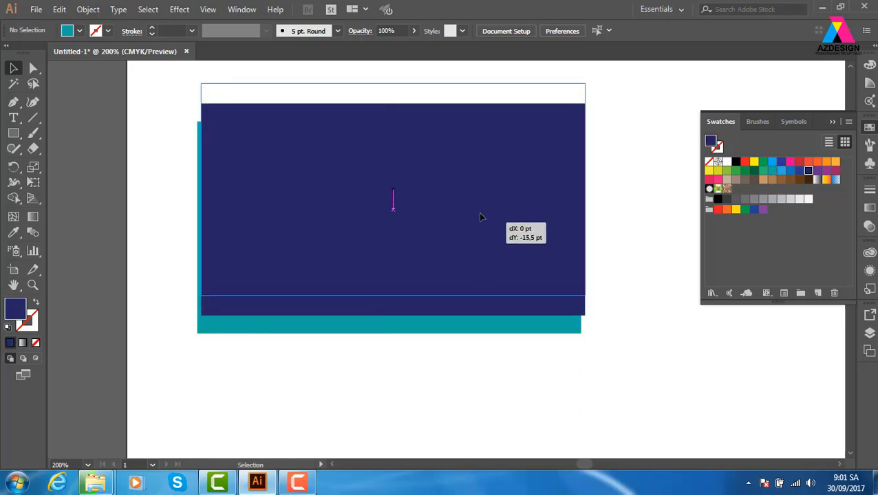
left_click_drag(468, 303, 443, 378)
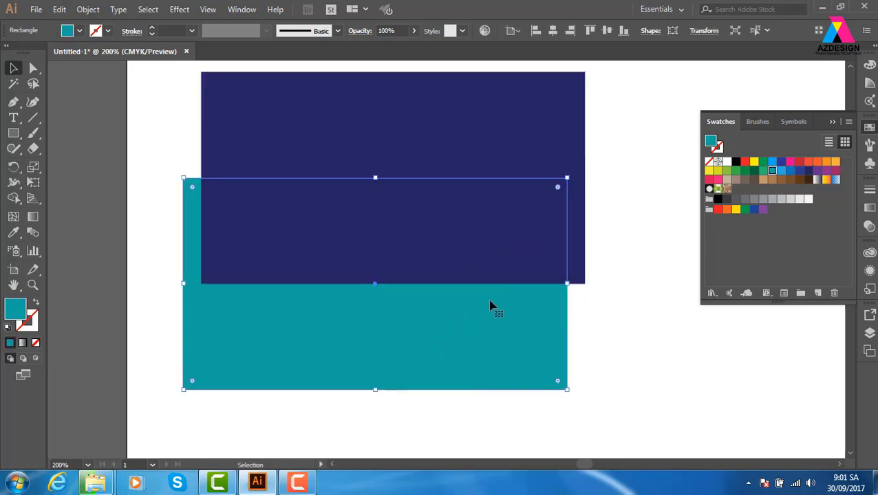
key("Delete")
left_click_drag(468, 207, 445, 265)
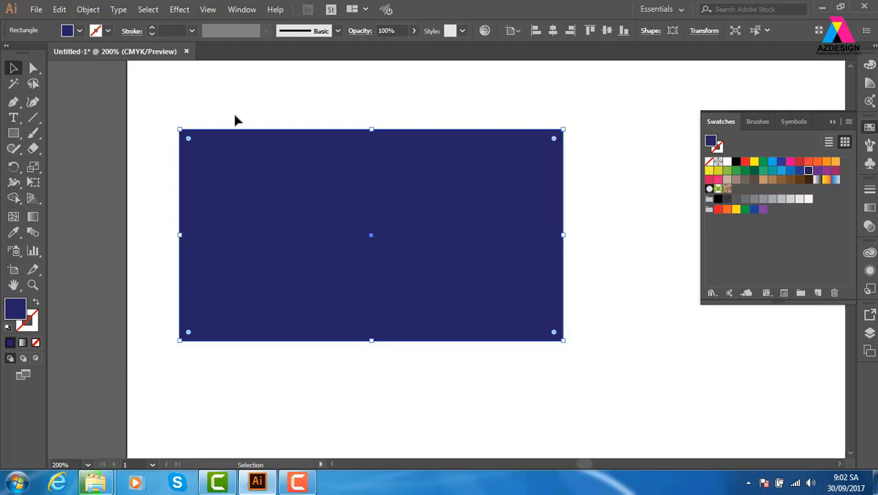
Zoom to 100%, pan the full artboard into view, and delete a trial rectangle.
left_click(13, 134)
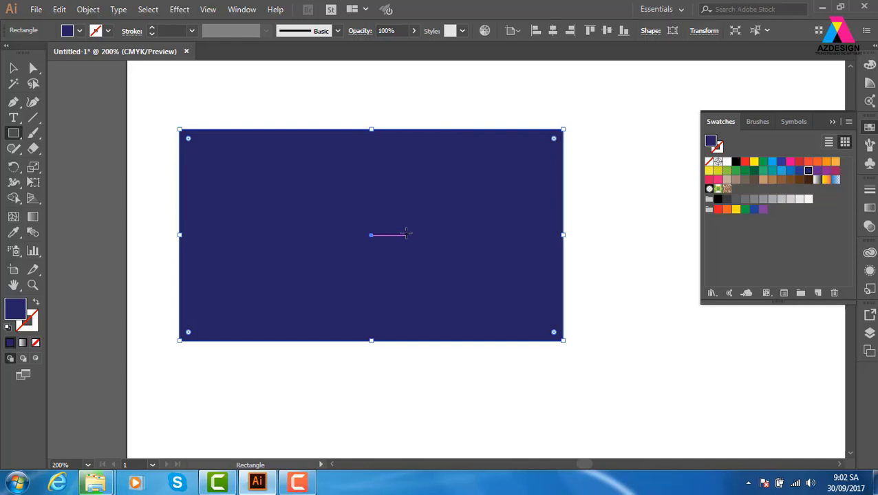
key("ctrl+1")
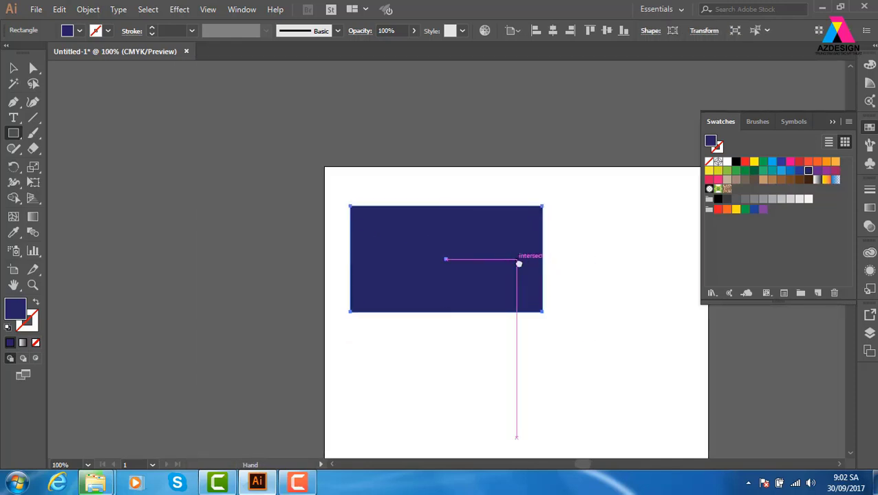
left_click_drag(518, 260, 340, 232)
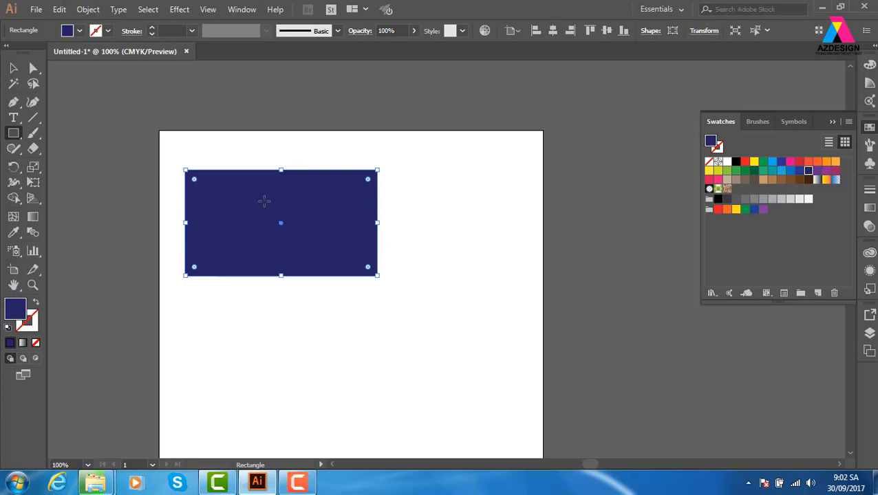
left_click_drag(264, 201, 424, 245)
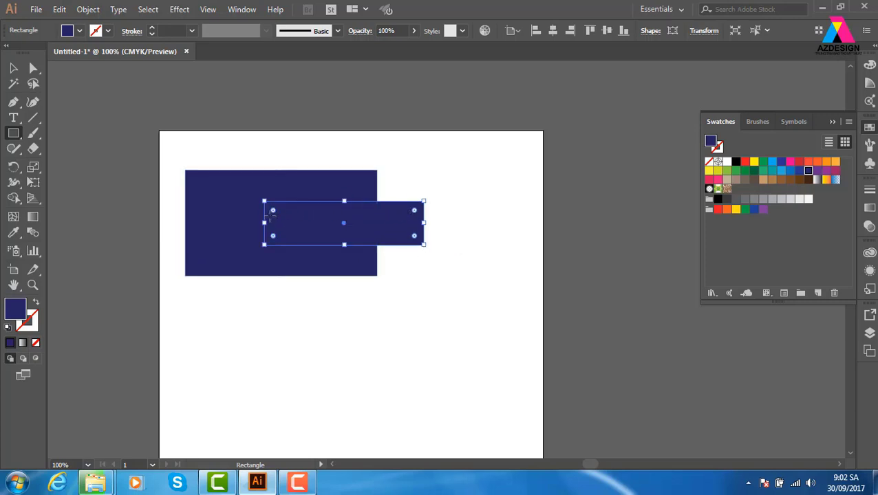
key("Delete")
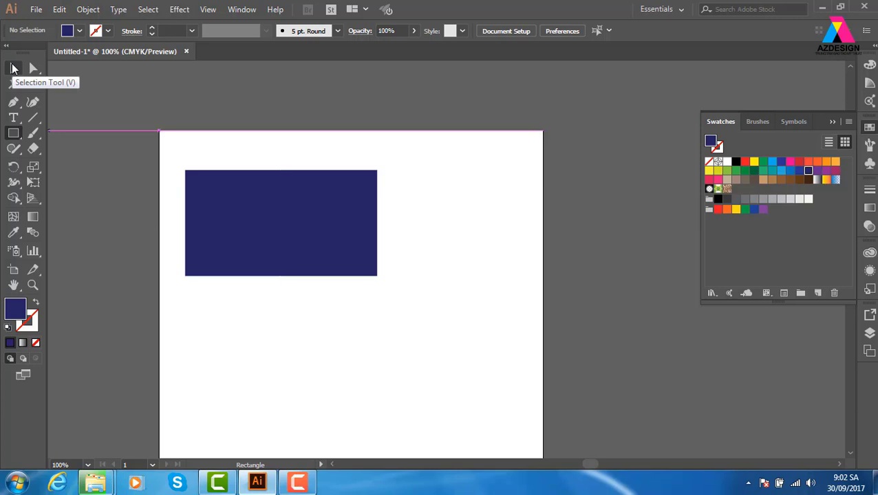
Shift the navy rectangle slightly to the right and deselect it.
left_click(13, 68)
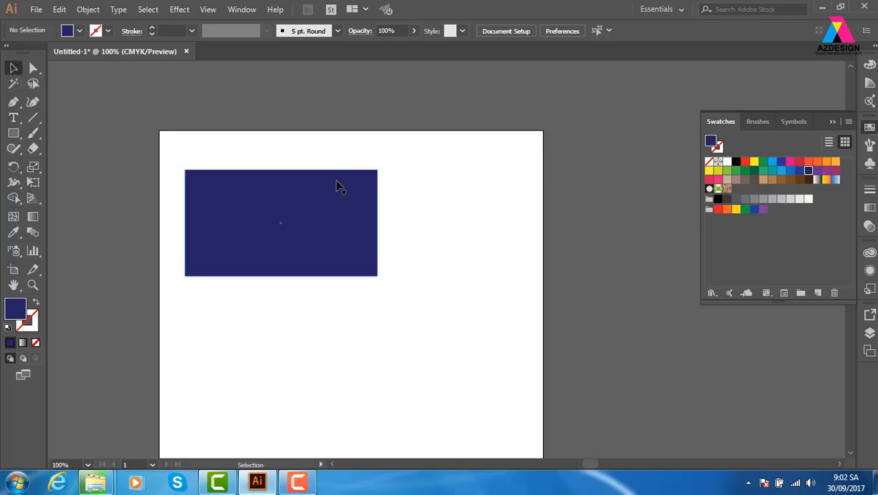
mouse_move(231, 216)
left_mouse_down()
mouse_move(312, 218)
mouse_move(302, 221)
left_mouse_up()
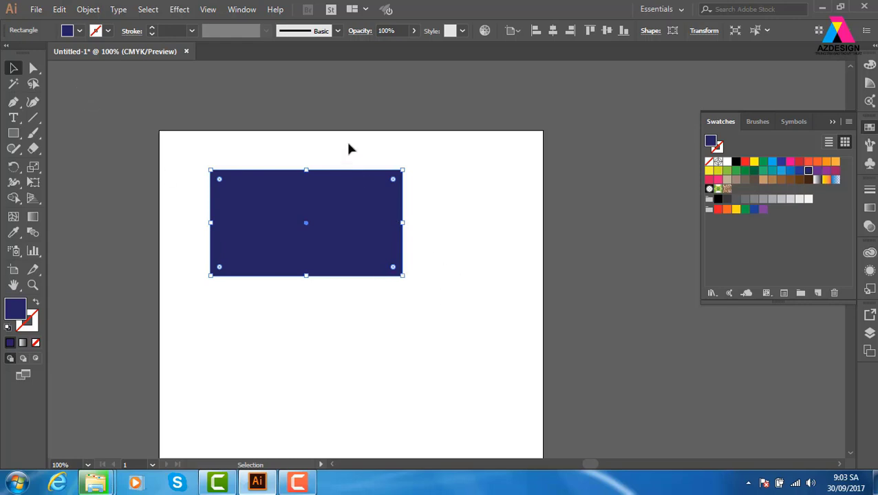
left_click(382, 110)
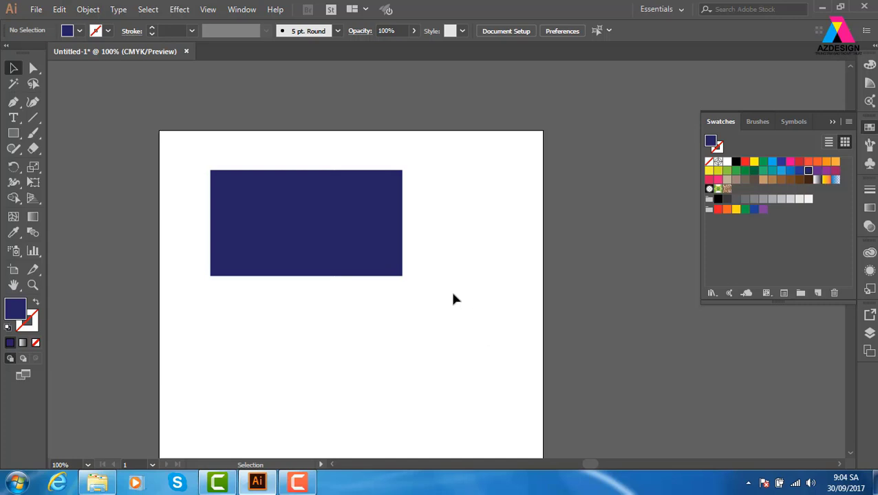
Reposition the navy rectangle and resize it to about 409 × 252.66 pt.
left_click(311, 248)
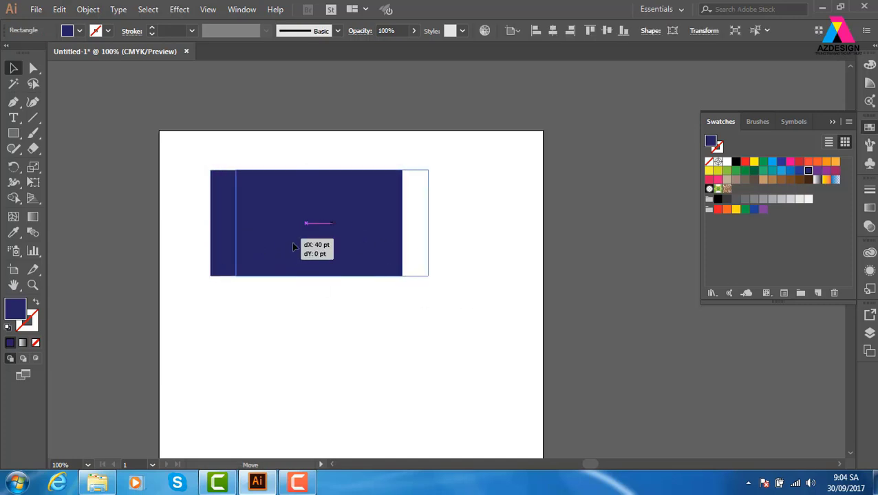
mouse_move(254, 247)
left_mouse_down()
mouse_move(368, 256)
mouse_move(316, 227)
mouse_move(331, 184)
mouse_move(355, 335)
left_mouse_up()
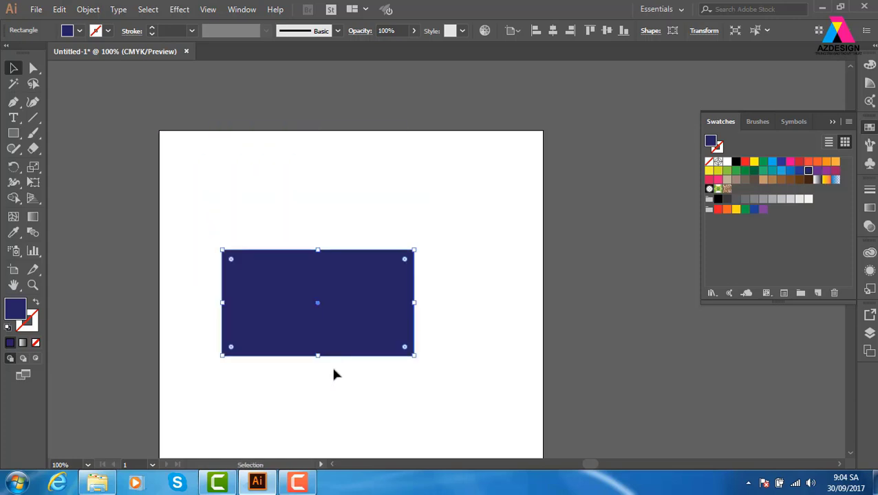
left_click_drag(369, 341, 398, 303)
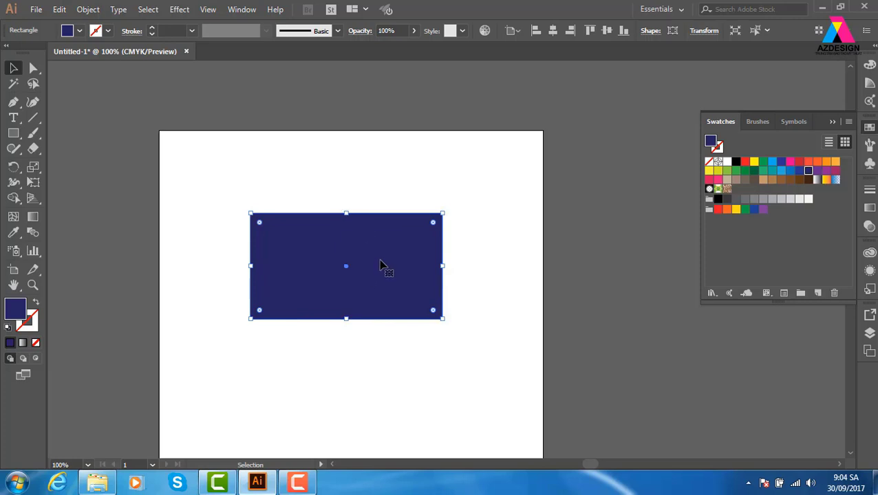
mouse_move(346, 214)
left_mouse_down()
mouse_move(346, 167)
mouse_move(346, 209)
left_mouse_up()
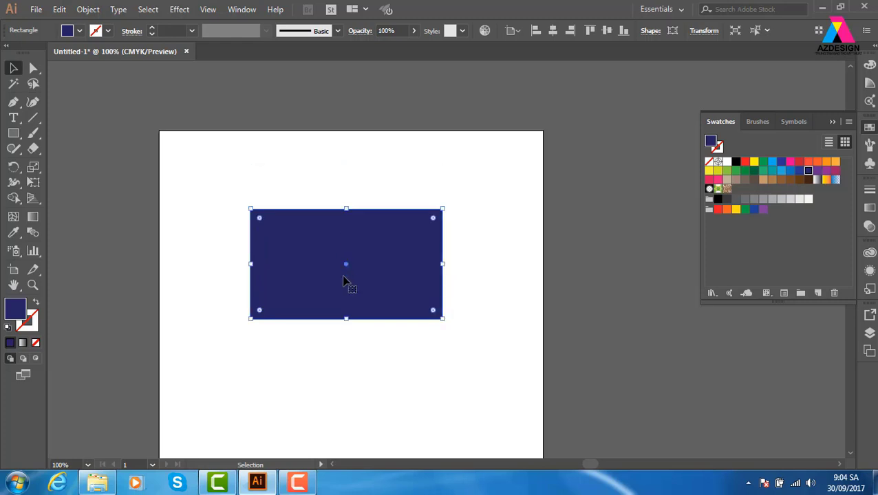
mouse_move(346, 320)
left_mouse_down()
mouse_move(345, 356)
mouse_move(347, 325)
left_mouse_up()
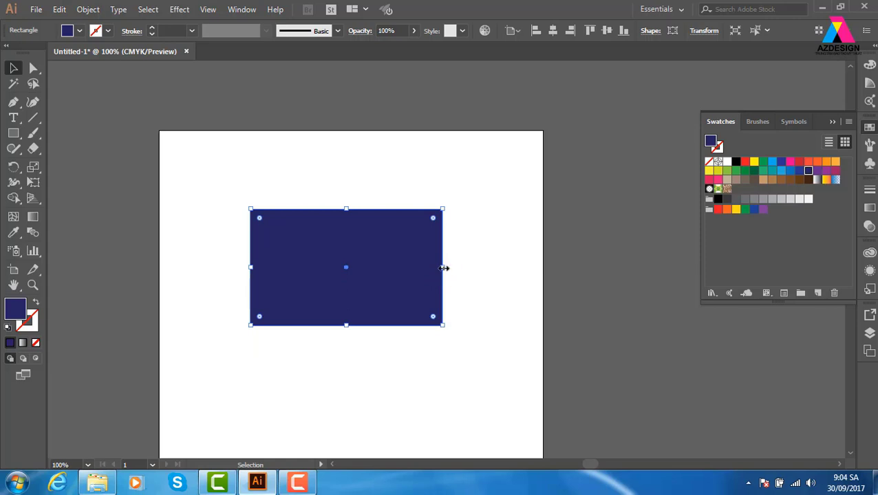
mouse_move(444, 268)
left_mouse_down()
mouse_move(505, 269)
mouse_move(413, 269)
left_mouse_up()
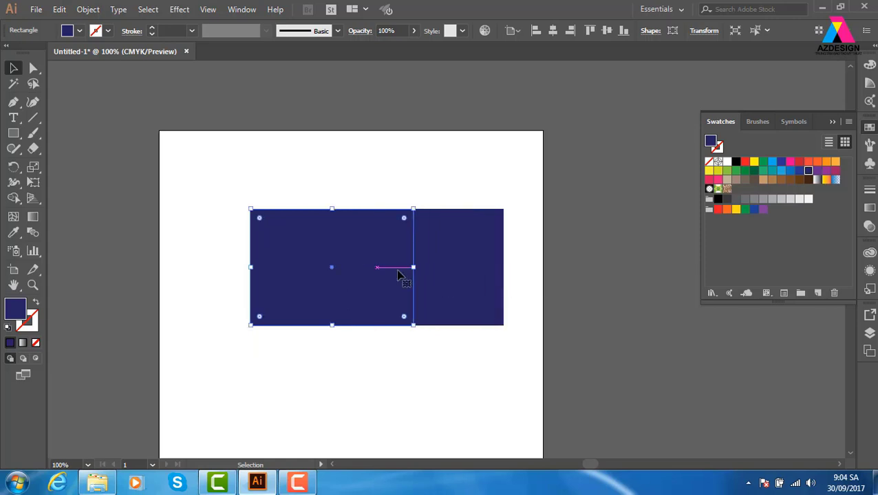
mouse_move(250, 269)
left_mouse_down()
mouse_move(194, 270)
mouse_move(225, 268)
left_mouse_up()
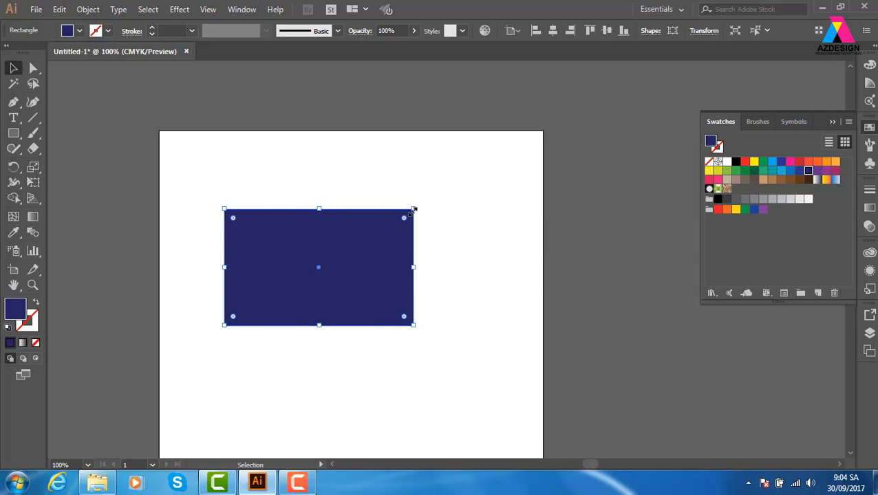
mouse_move(413, 208)
left_mouse_down()
mouse_move(513, 157)
mouse_move(451, 176)
mouse_move(523, 158)
mouse_move(489, 176)
left_mouse_up()
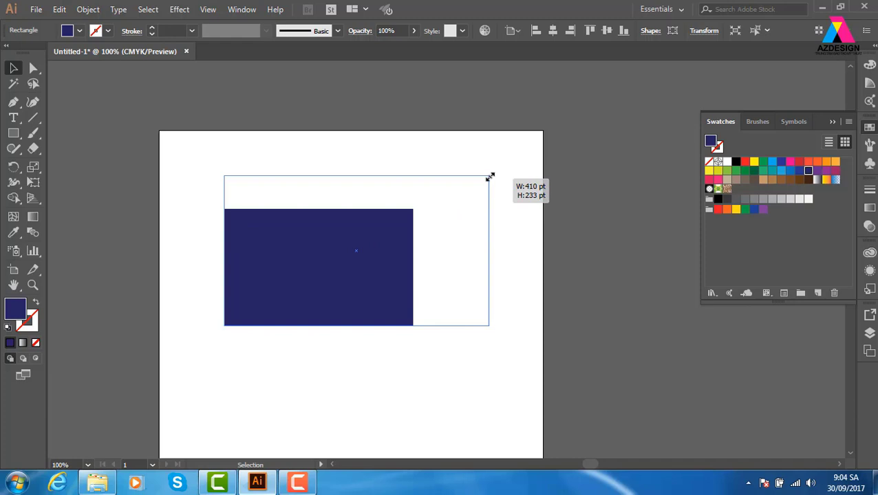
mouse_move(490, 177)
left_mouse_down()
mouse_move(435, 198)
mouse_move(518, 170)
left_mouse_up()
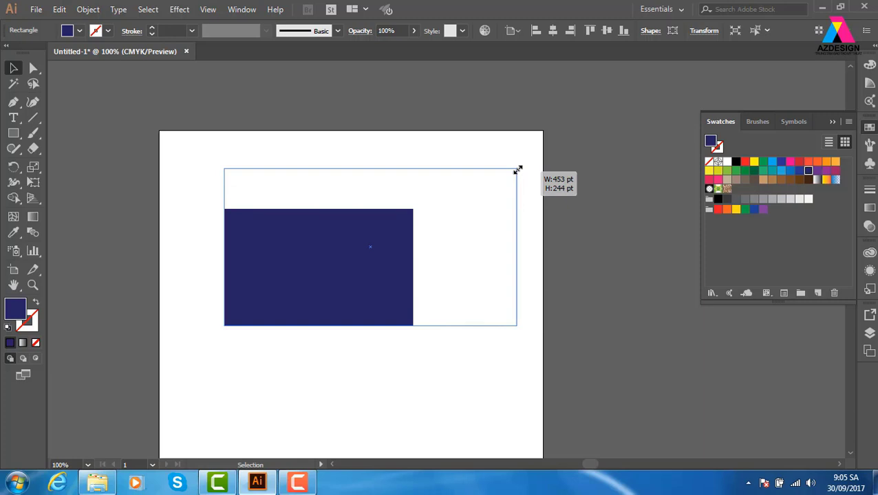
mouse_move(518, 170)
left_mouse_down()
mouse_move(414, 204)
mouse_move(510, 168)
mouse_move(434, 201)
left_mouse_up()
mouse_move(390, 218)
left_mouse_down()
mouse_move(380, 223)
mouse_move(475, 186)
mouse_move(393, 223)
mouse_move(361, 223)
mouse_move(450, 185)
left_mouse_up()
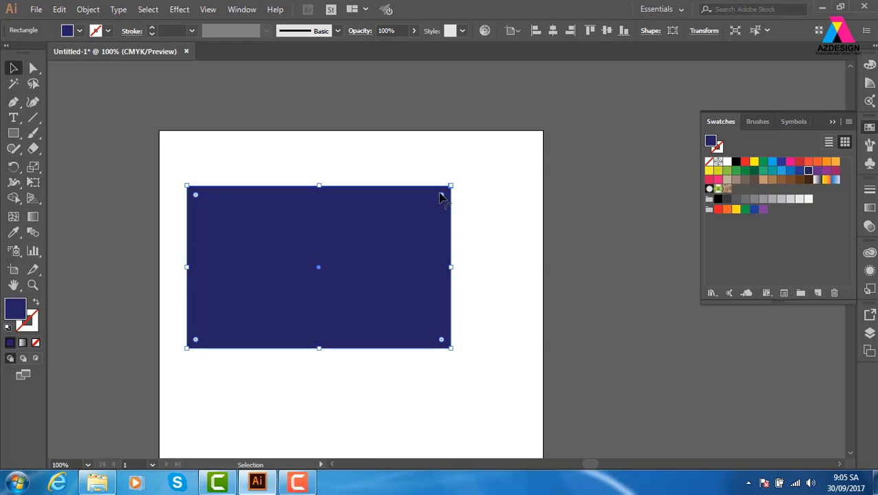
Reposition and briefly rotate the navy rectangle, leaving it unrotated near the top-left corner.
left_click_drag(403, 220, 435, 201)
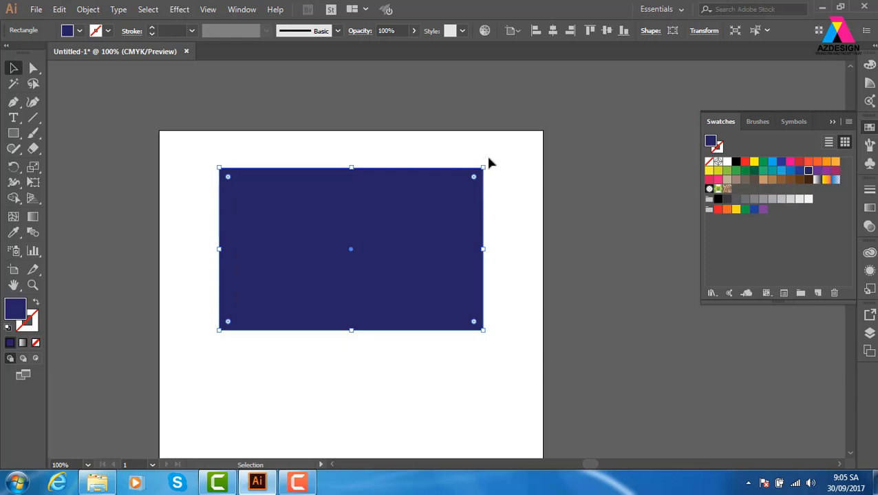
left_click_drag(488, 161, 485, 263)
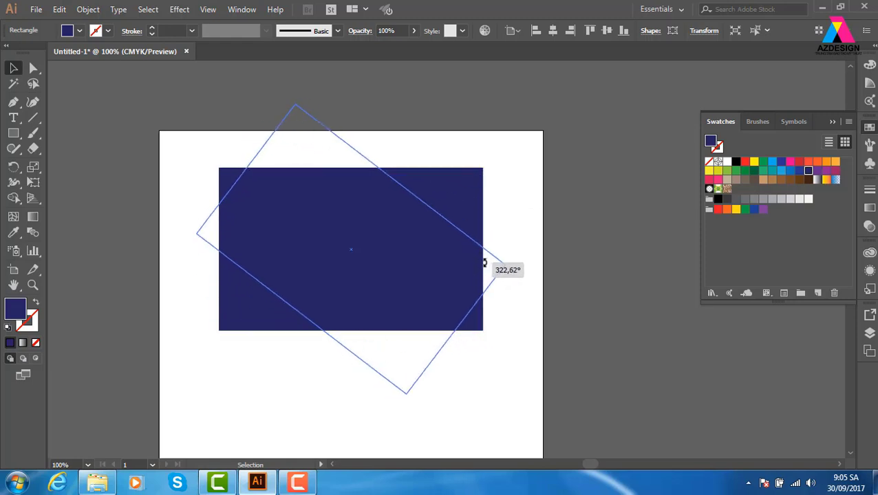
mouse_move(484, 263)
left_mouse_down()
mouse_move(490, 293)
mouse_move(434, 333)
mouse_move(396, 333)
mouse_move(456, 292)
mouse_move(482, 210)
mouse_move(464, 150)
mouse_move(402, 133)
mouse_move(280, 166)
mouse_move(244, 200)
mouse_move(254, 290)
mouse_move(258, 255)
mouse_move(491, 192)
mouse_move(479, 248)
mouse_move(482, 204)
left_mouse_up()
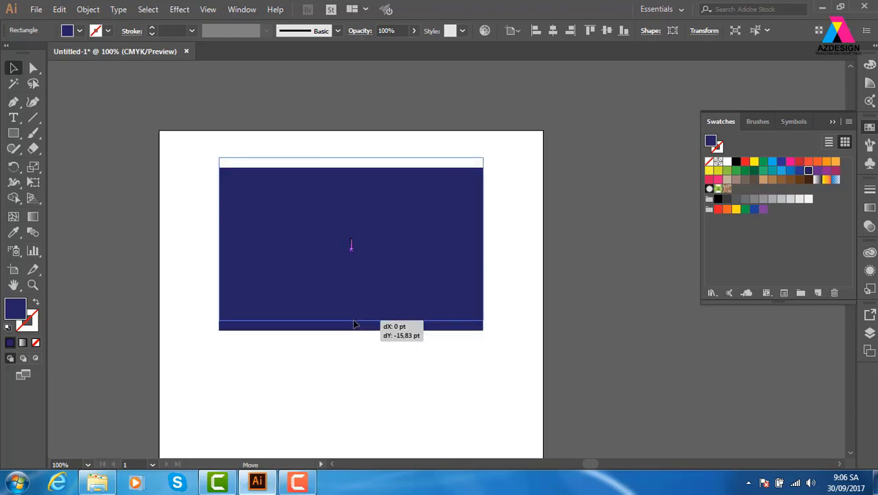
left_click_drag(355, 332, 355, 322)
left_click(544, 225)
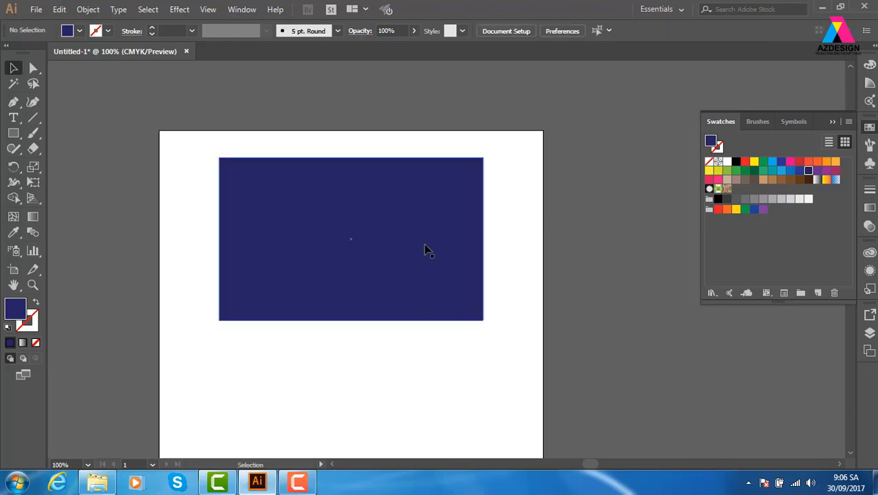
left_click(372, 253)
Move the navy rectangle up-left, zoom to 150%, and reduce its height into a wide card.
left_click_drag(361, 241, 314, 226)
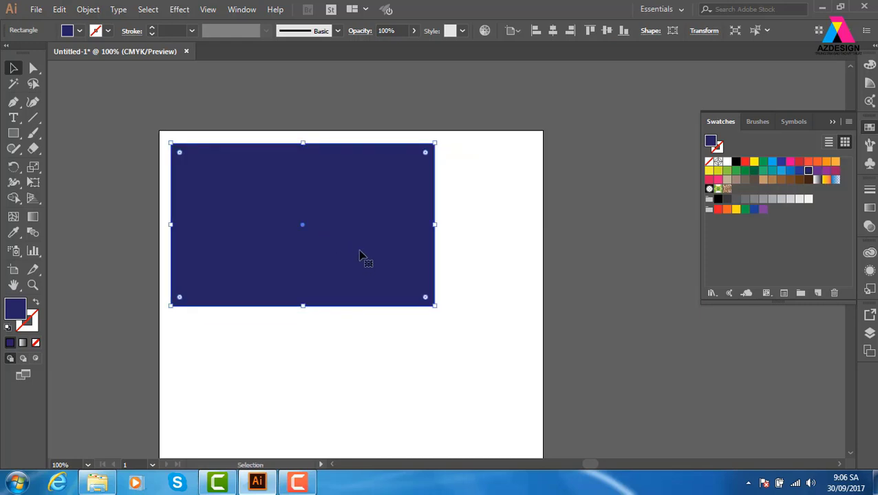
key("ctrl+plus")
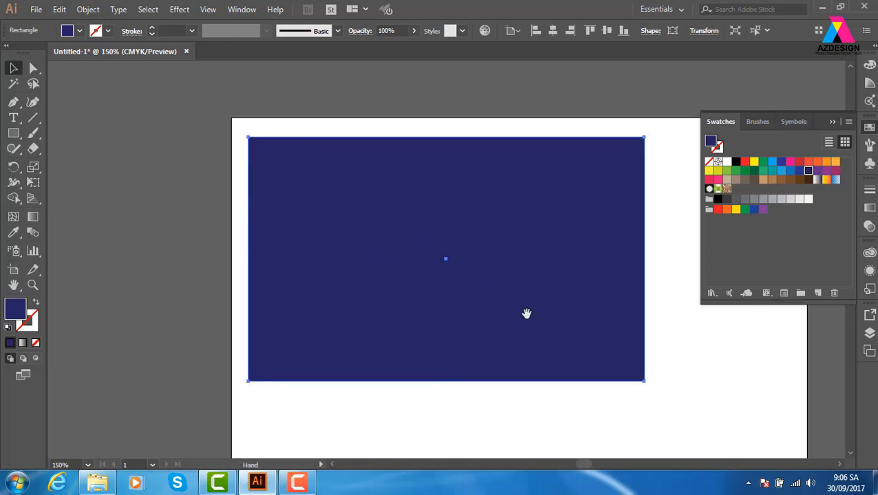
left_click_drag(525, 314, 405, 284)
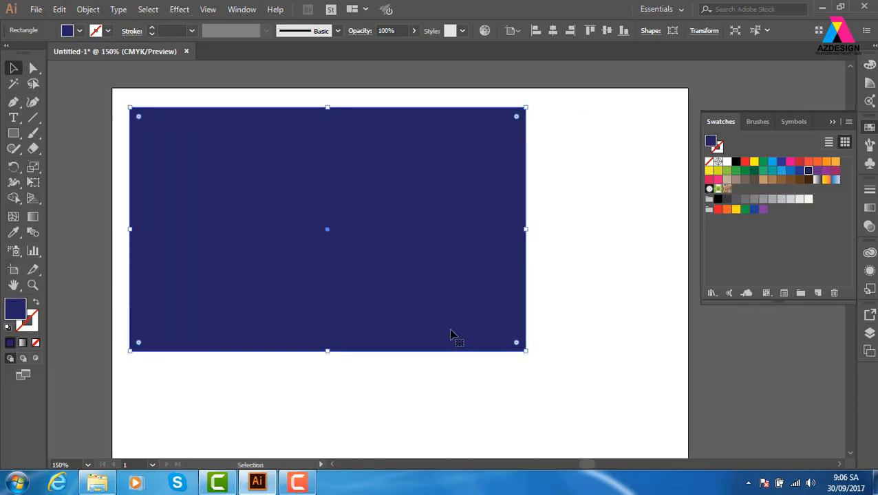
key("ctrl+shift+h")
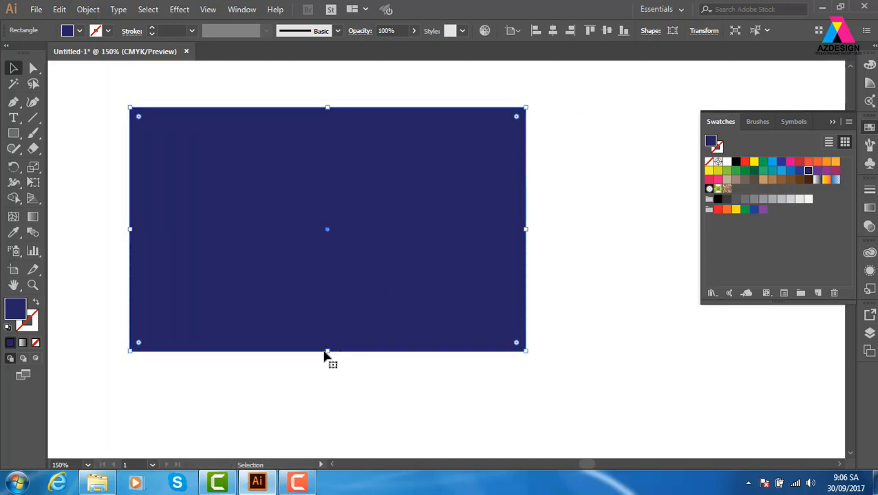
left_click_drag(327, 351, 326, 322)
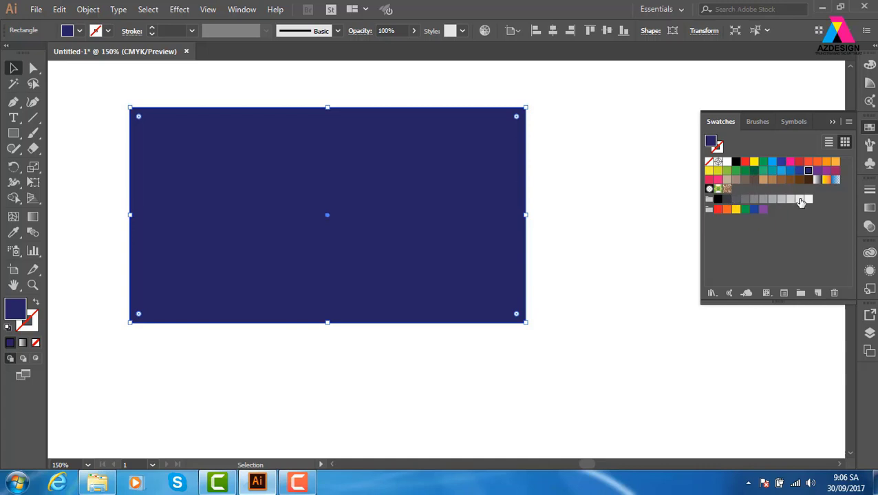
left_click(577, 189)
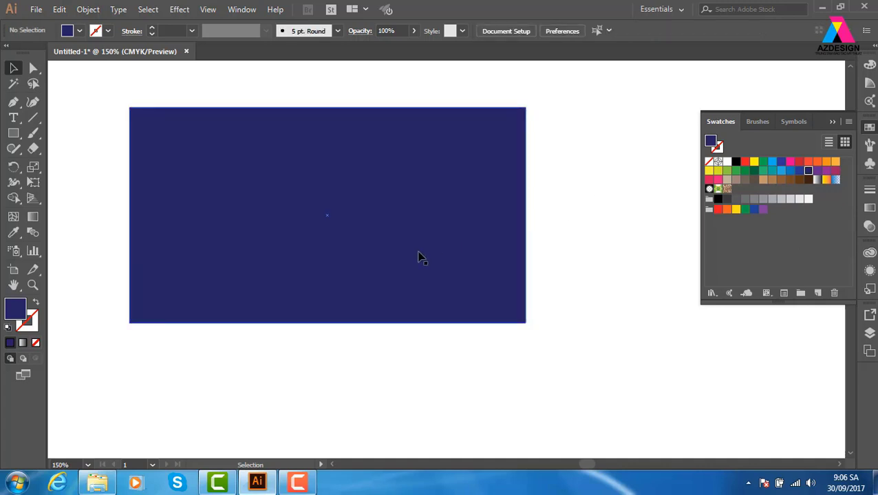
left_click(421, 256)
key("a")
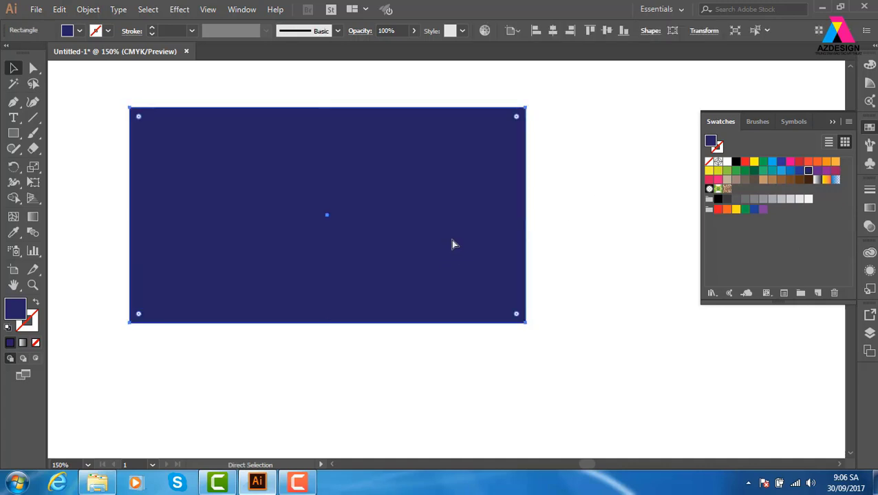
key("v")
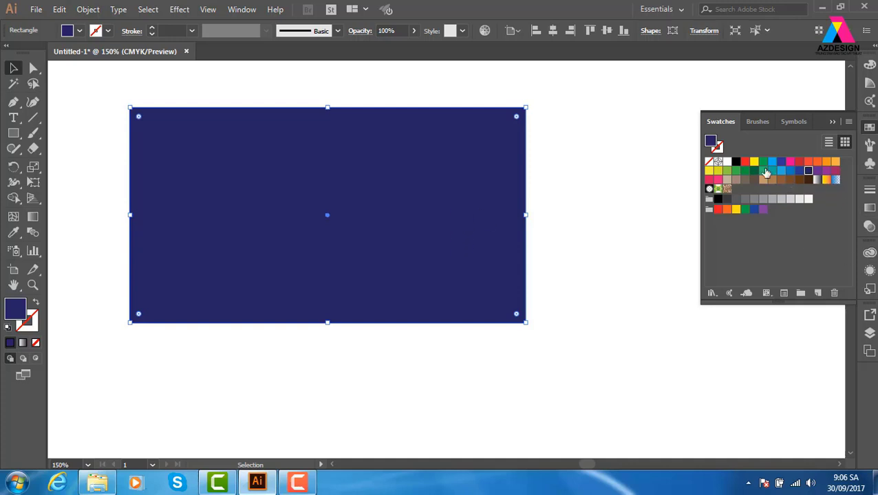
Fill the copied rectangle light grey and shrink it to an 83.66 pt top band.
left_click(798, 200)
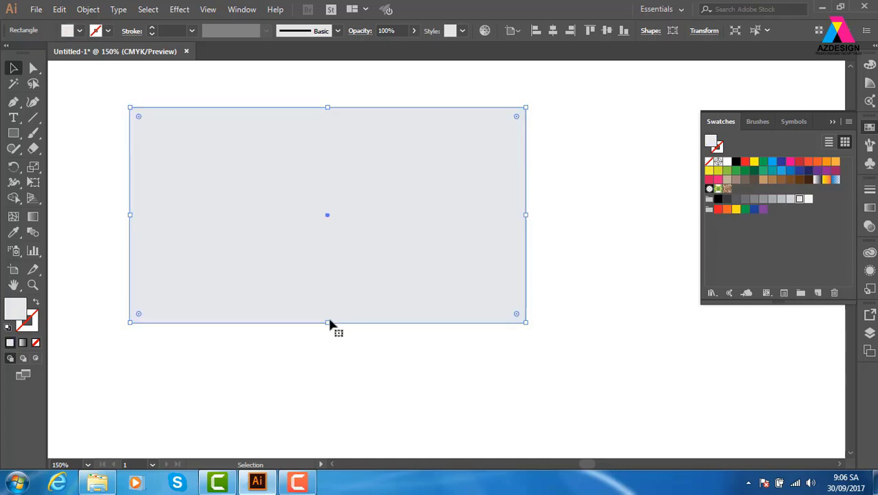
left_click_drag(328, 323, 334, 168)
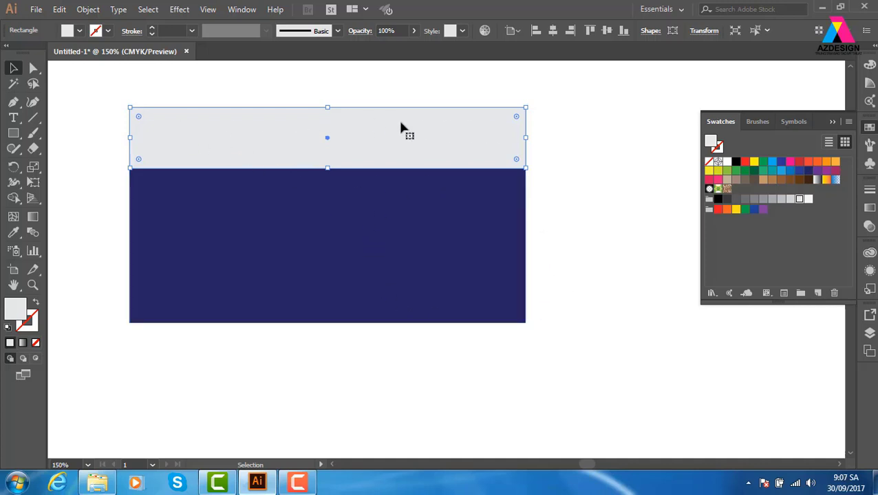
left_click(122, 110)
left_click_drag(98, 94, 206, 289)
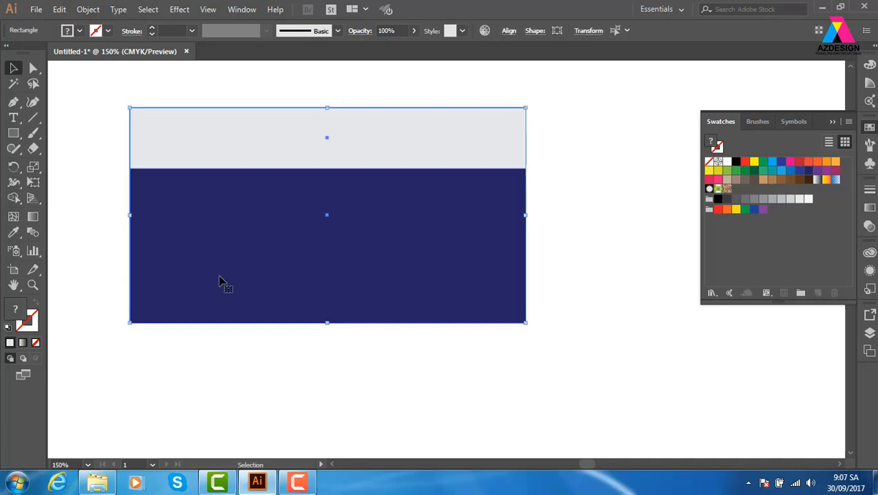
left_click(532, 253)
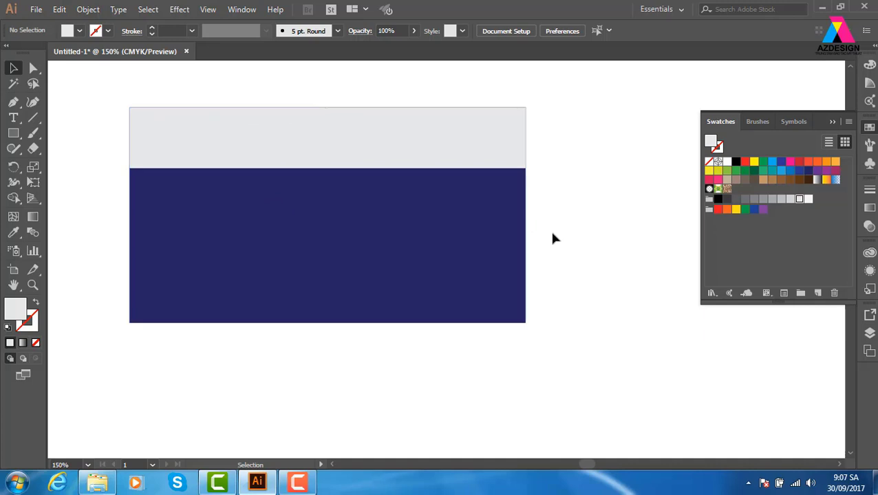
Extend a copy of the grey band slightly downward and fill it darker grey.
left_click(342, 163)
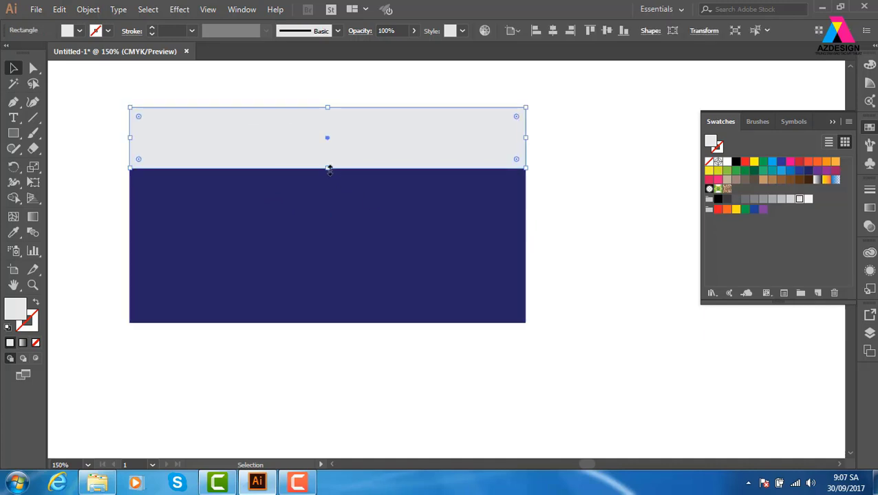
left_click_drag(328, 167, 328, 215)
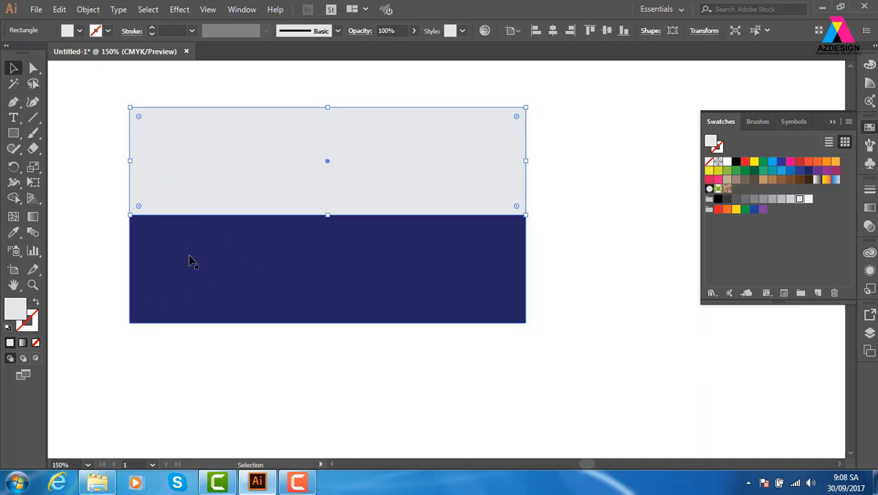
key("ctrl+z")
left_click(595, 216)
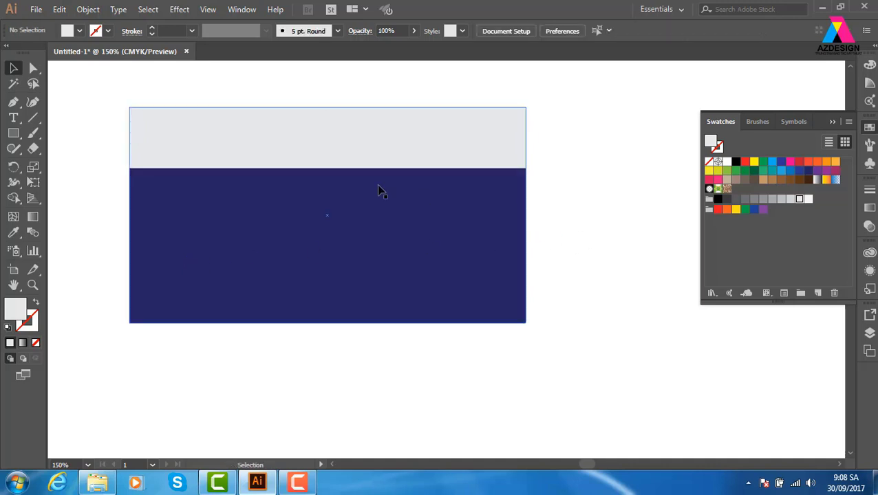
left_click(355, 166)
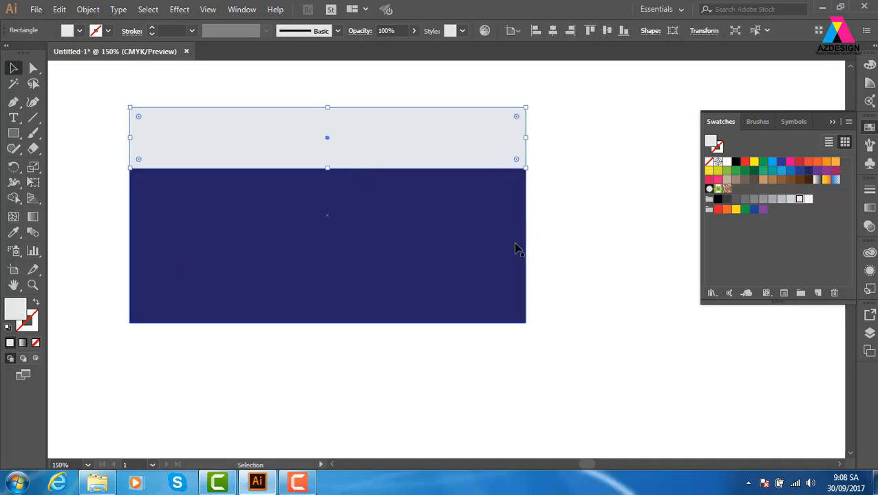
left_click(559, 186)
left_click(452, 154)
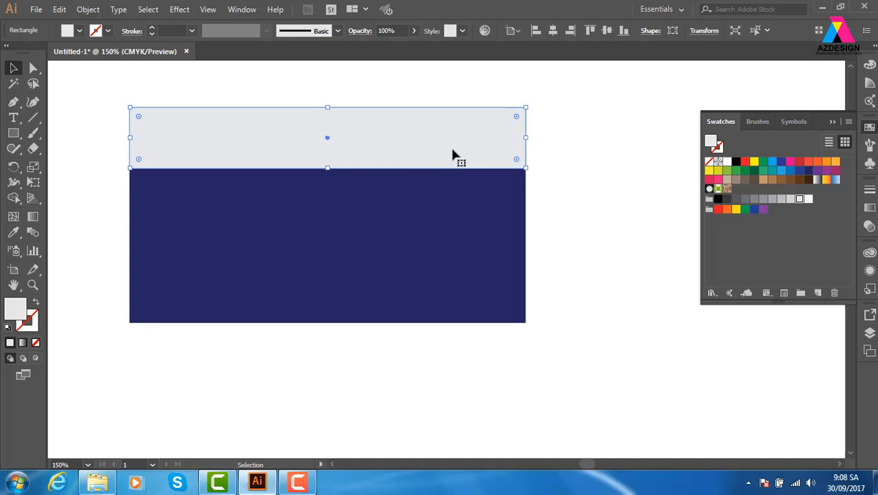
key("a")
key("v")
left_click_drag(327, 169, 328, 181)
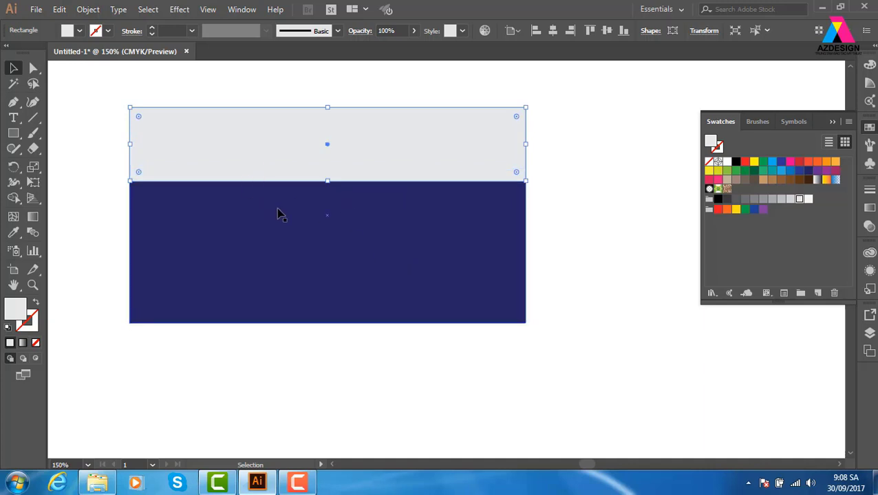
left_click(781, 200)
left_click(604, 241)
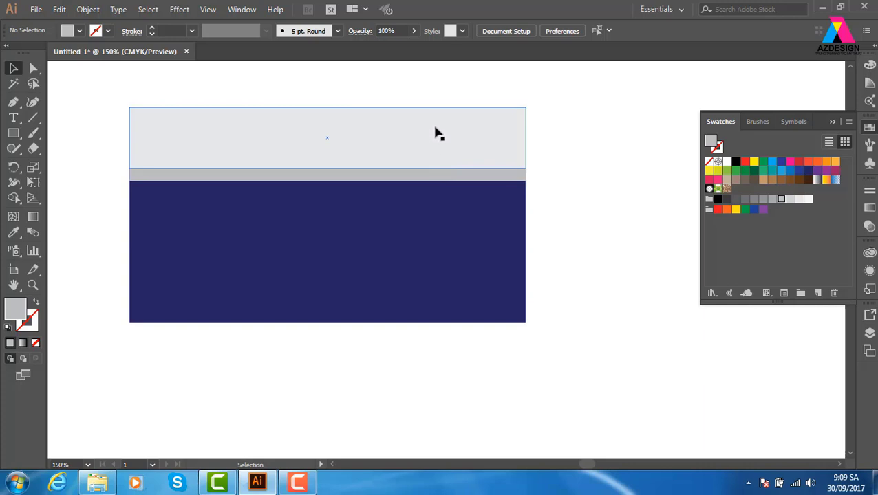
Zoom out to leave room beside the card and select its navy body.
key("ctrl+minus")
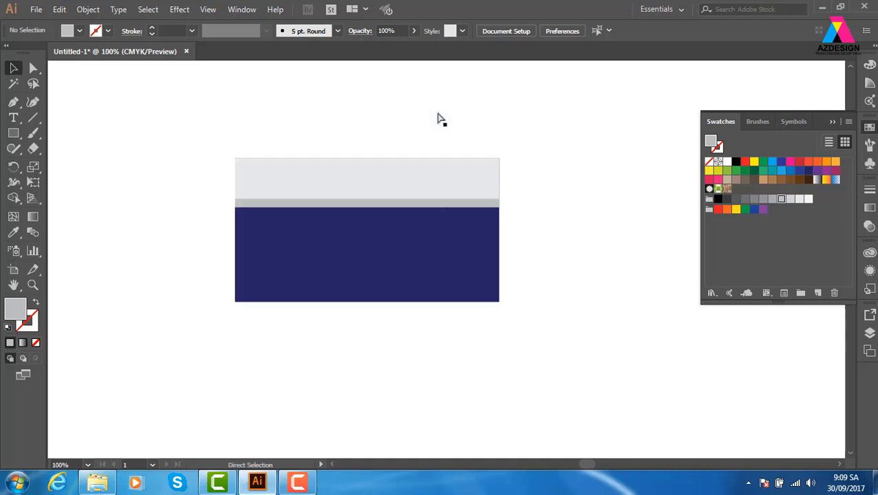
key("ctrl+minus")
left_click_drag(453, 222, 288, 191)
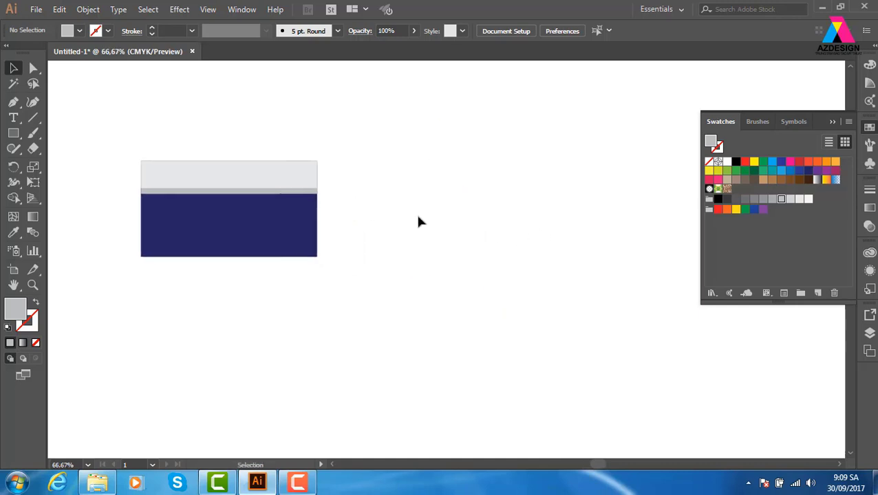
left_click(298, 243)
Duplicate the navy rectangle to the right of the first card and zoom in on it.
left_click_drag(242, 232, 426, 231)
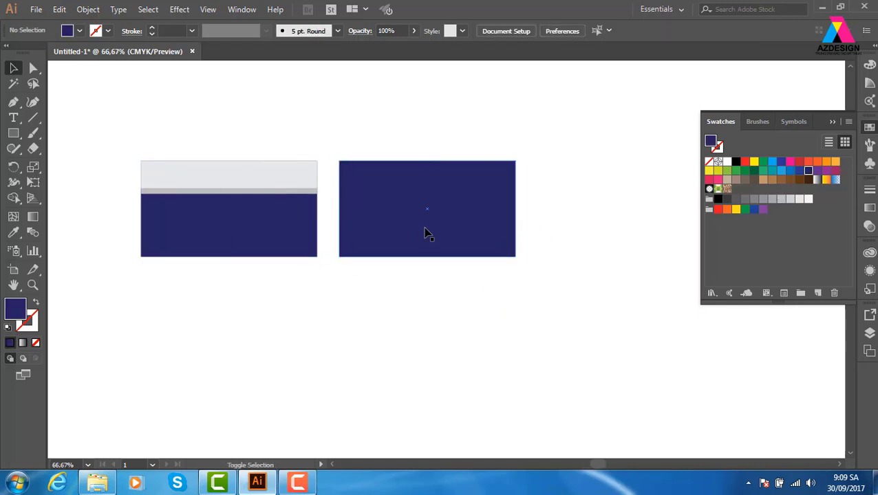
left_click(406, 208)
key("z")
left_click_drag(303, 133, 563, 280)
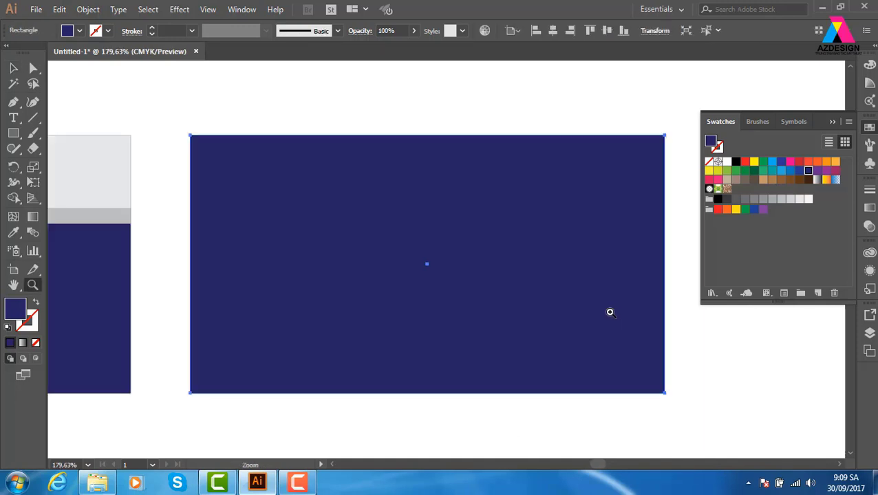
left_click(13, 69)
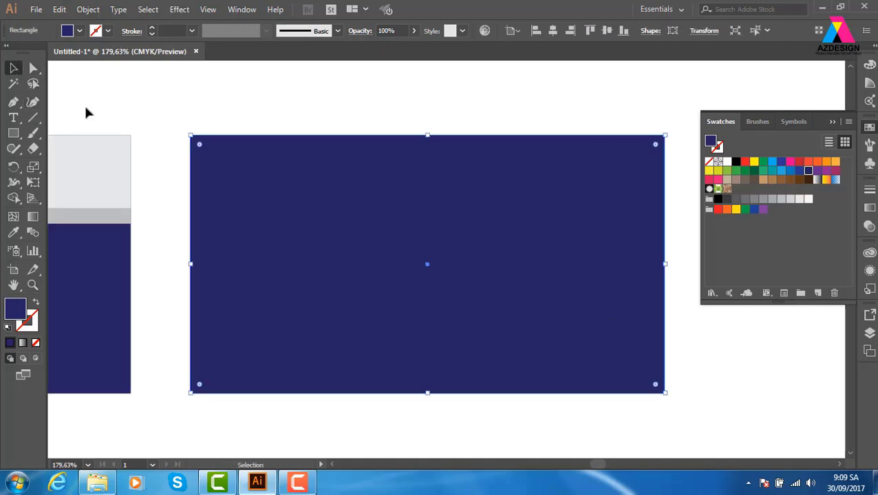
left_click_drag(361, 249, 266, 218)
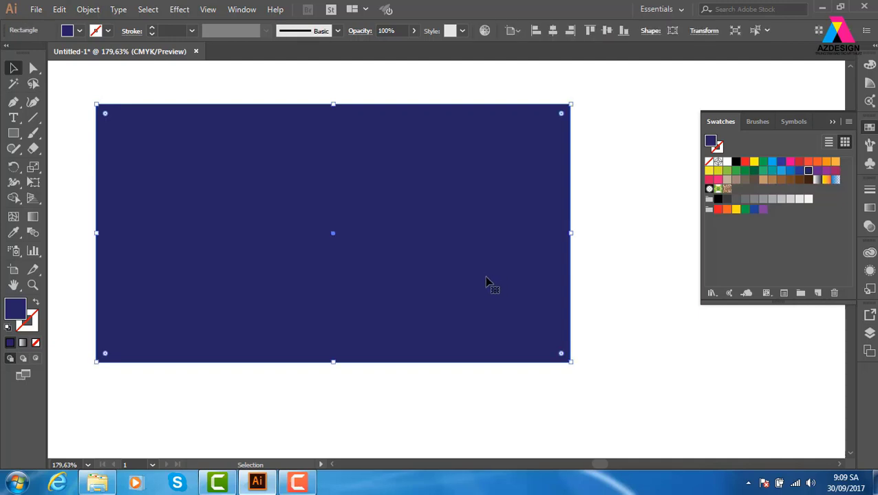
Shrink a copy into a white band across the card's top at 50% opacity.
key("a")
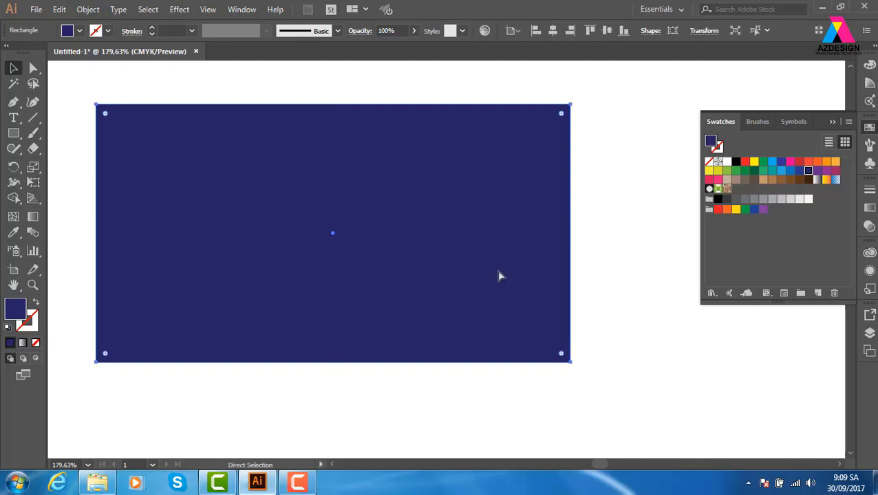
key("v")
left_click_drag(333, 363, 333, 164)
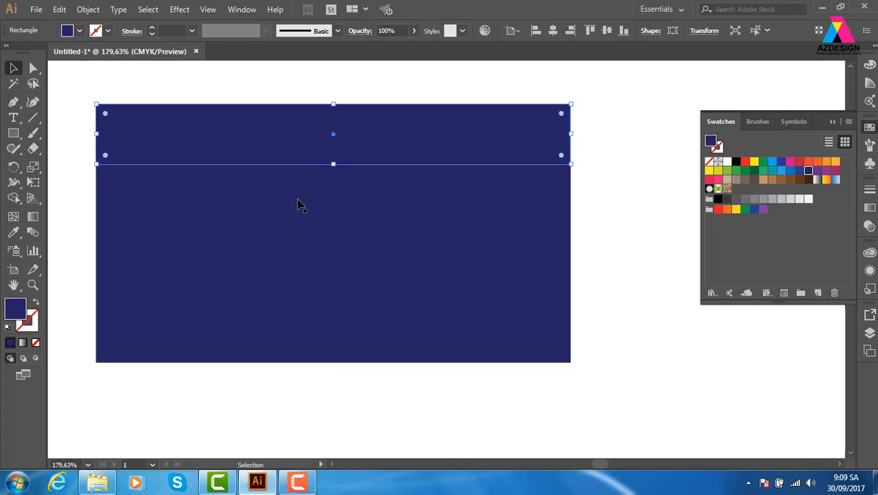
left_click(727, 162)
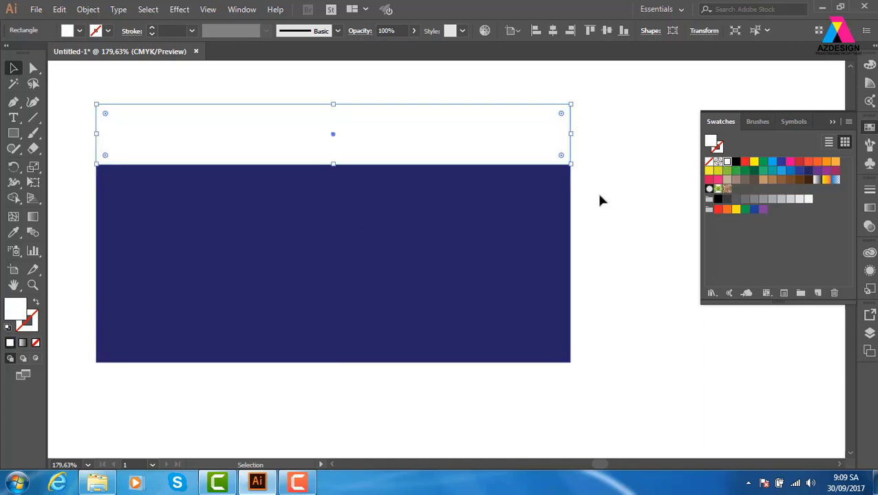
left_click(404, 78)
left_click(384, 132)
left_click(402, 31)
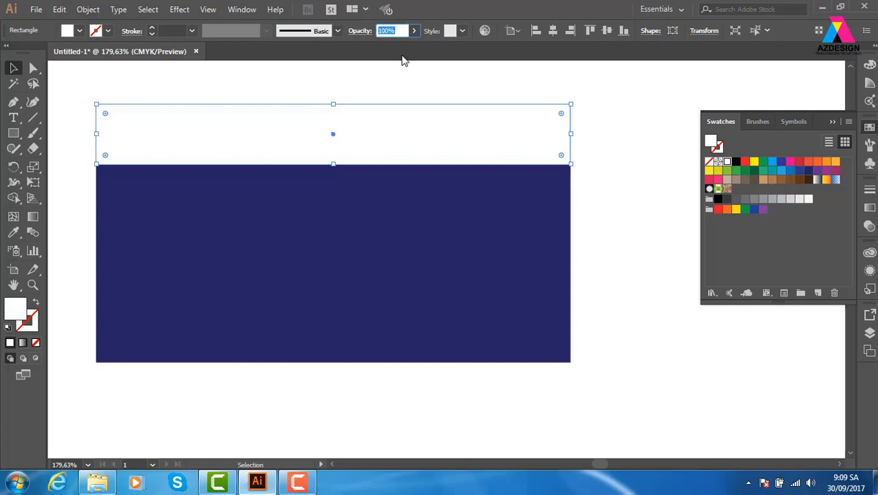
type("50")
key("Return")
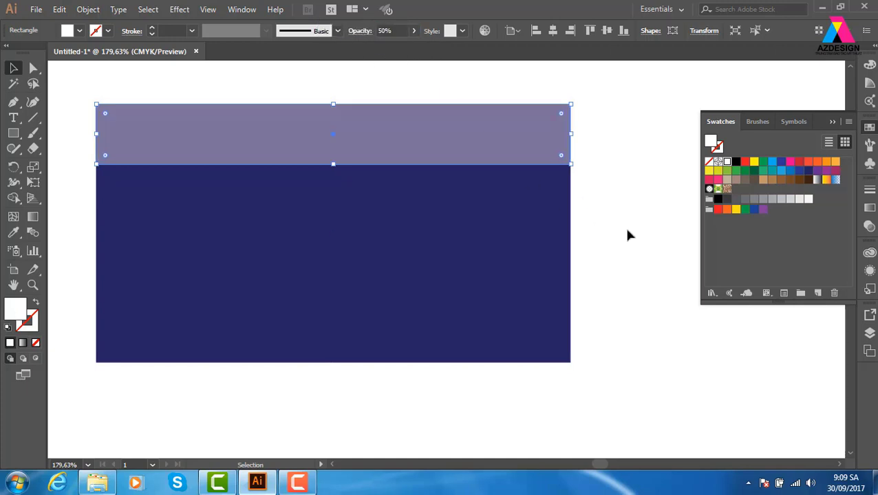
Make the translucent white top band slightly taller.
left_click(626, 232)
left_click(485, 136)
left_click(643, 208)
left_click(500, 158)
key("a")
key("v")
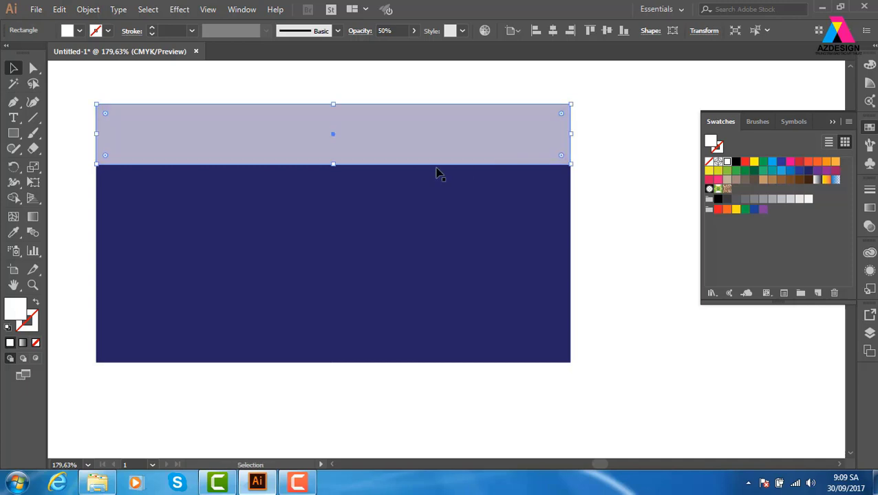
left_click_drag(335, 165, 333, 175)
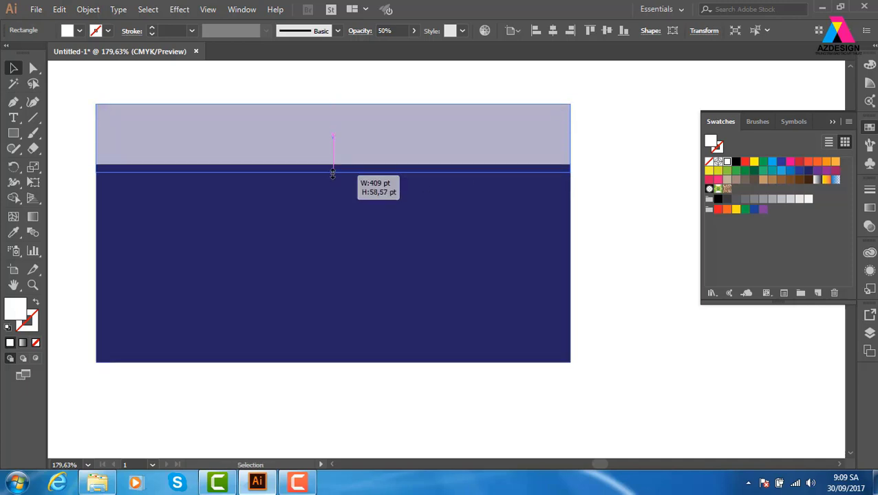
left_click(596, 215)
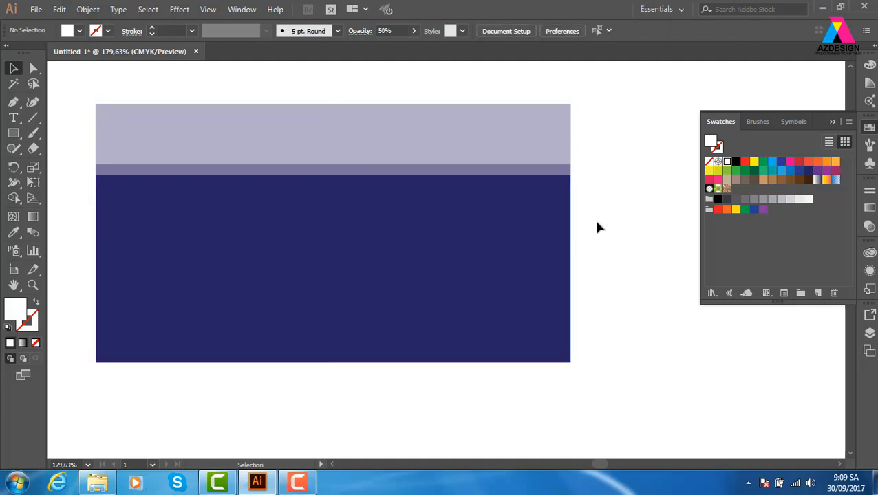
Extend the light band further down the card and set it to 20% opacity.
left_click(484, 176)
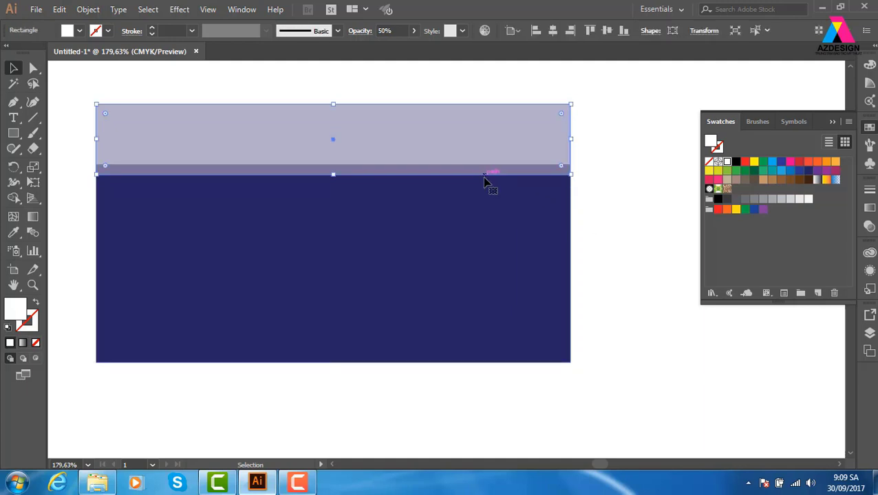
key("a")
key("v")
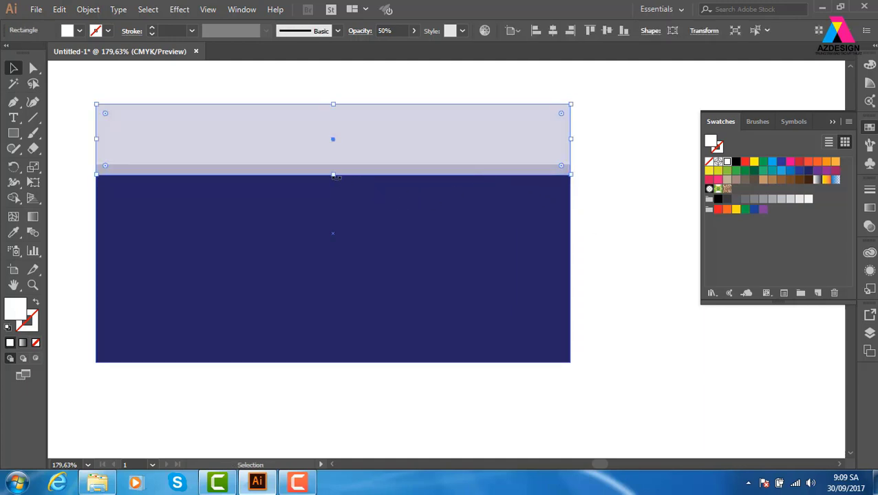
left_click_drag(333, 176, 333, 185)
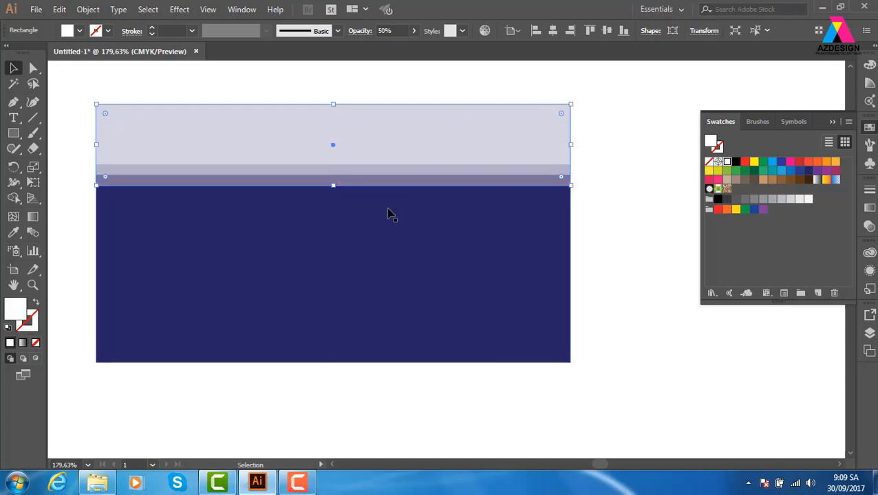
left_click(628, 196)
left_click(474, 182)
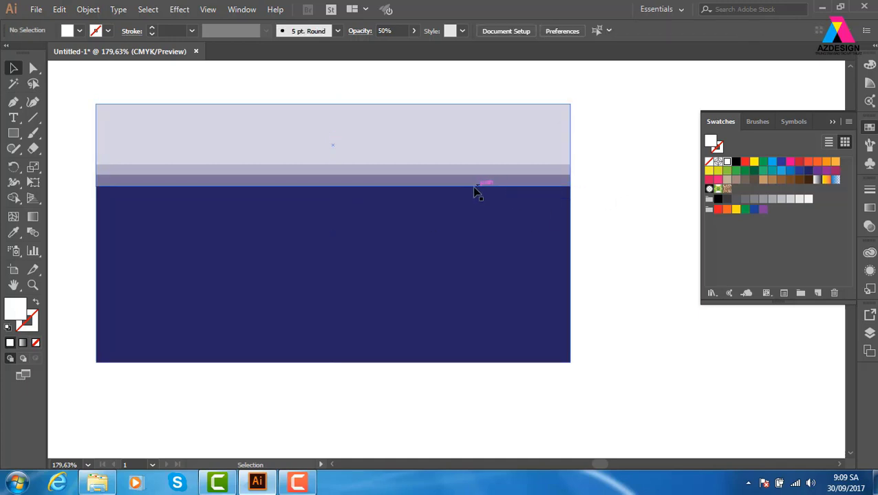
left_click(398, 30)
type("20")
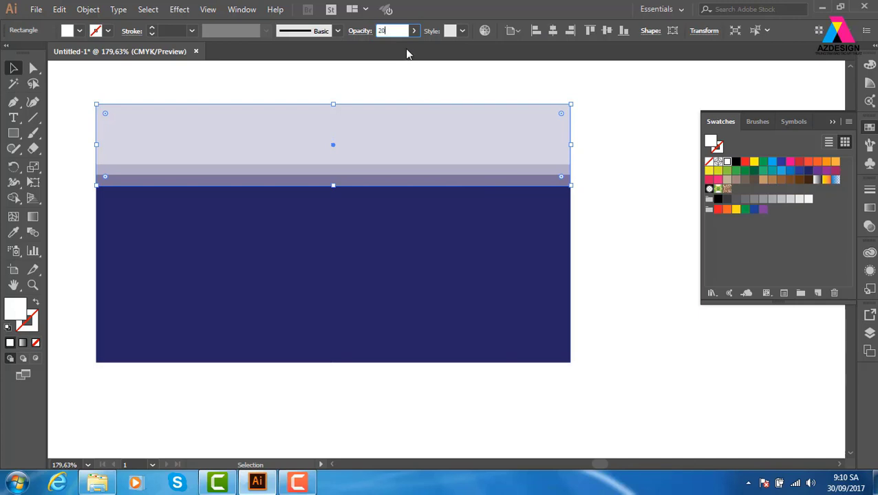
key("Return")
left_click(629, 218)
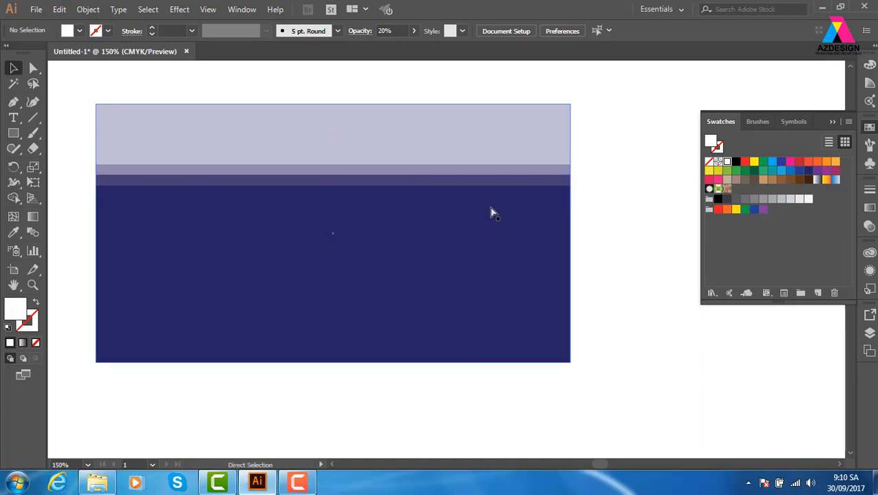
key("ctrl+1")
left_click_drag(456, 208, 481, 195)
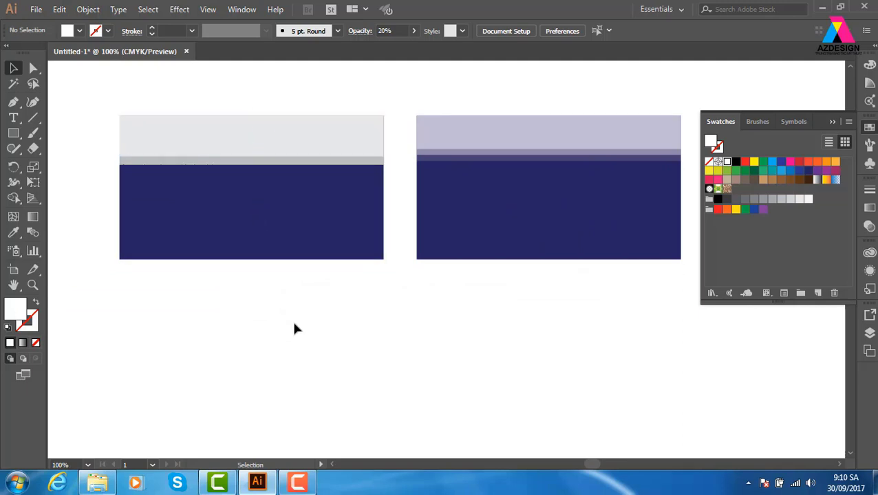
Place a copy of the left navy card directly below it and zoom in.
scroll(324, 260, "down", 2)
left_click(323, 155)
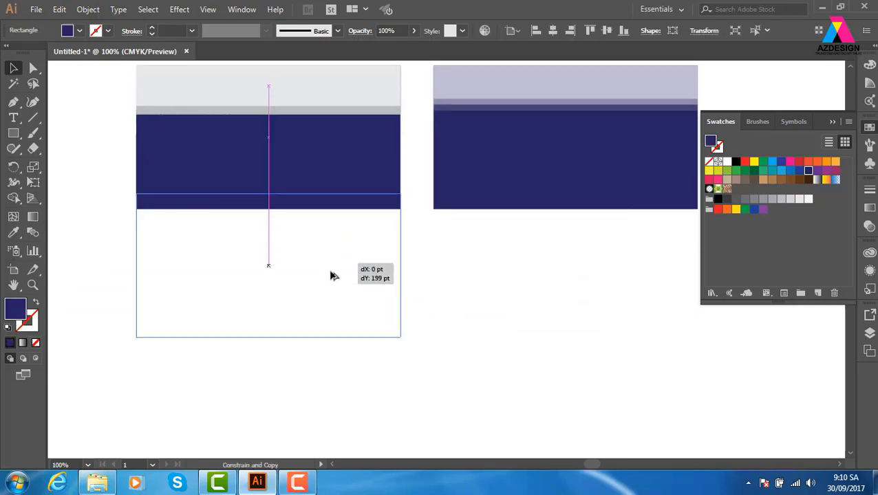
left_click_drag(328, 139, 329, 288)
key("ctrl+shift+a")
key("z")
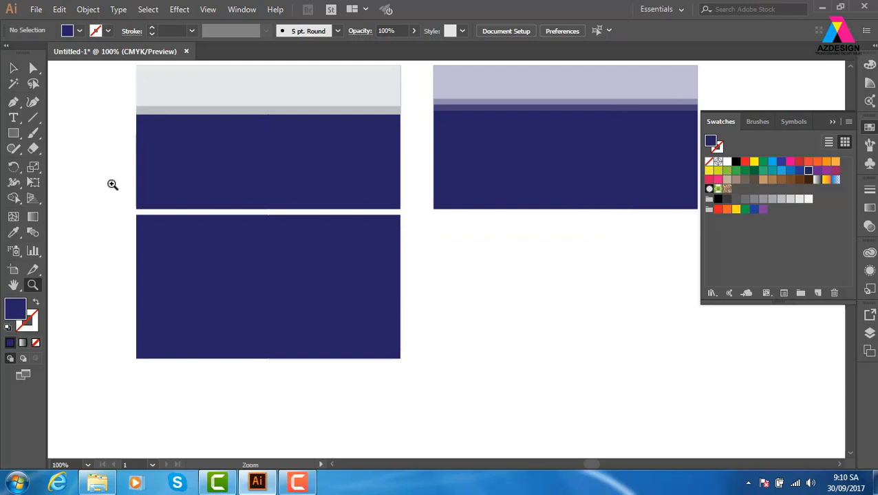
left_click_drag(110, 181, 505, 384)
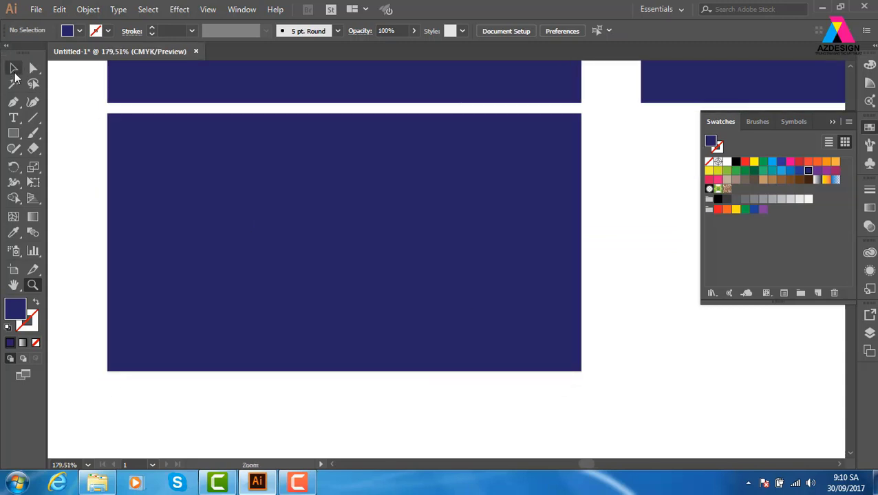
left_click(13, 68)
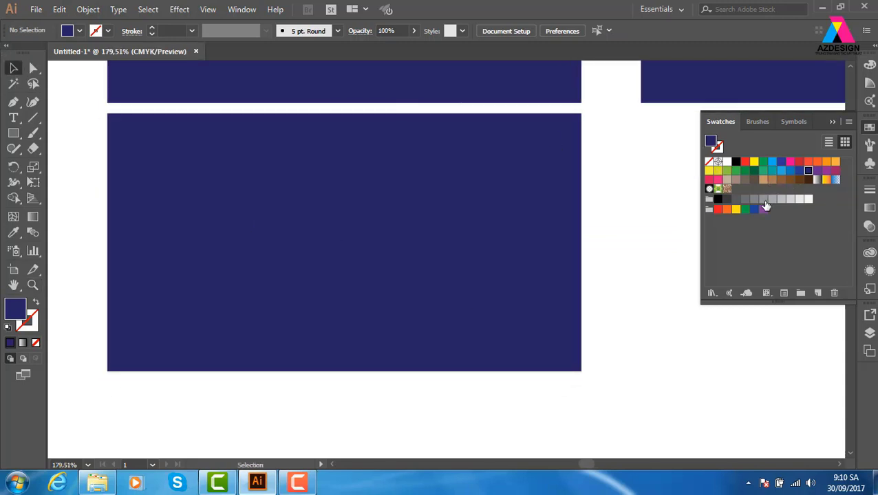
Fill the lower card copy with the pink swatch.
left_click(710, 179)
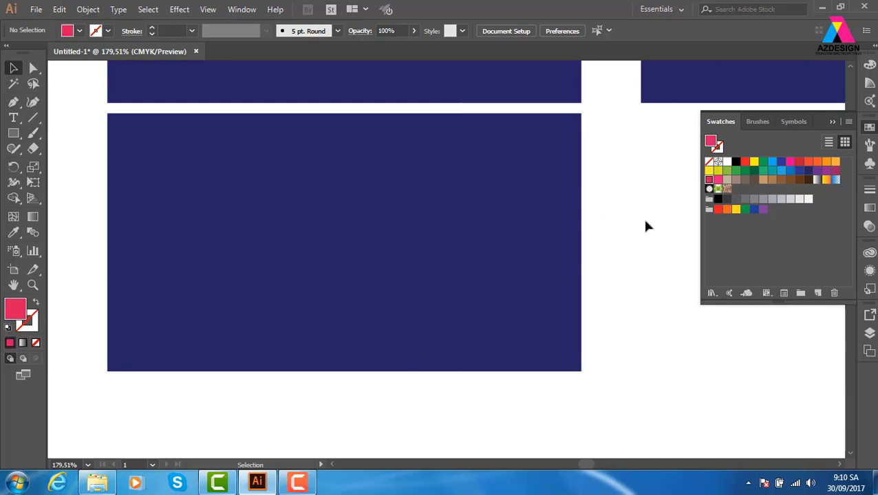
left_click(559, 215)
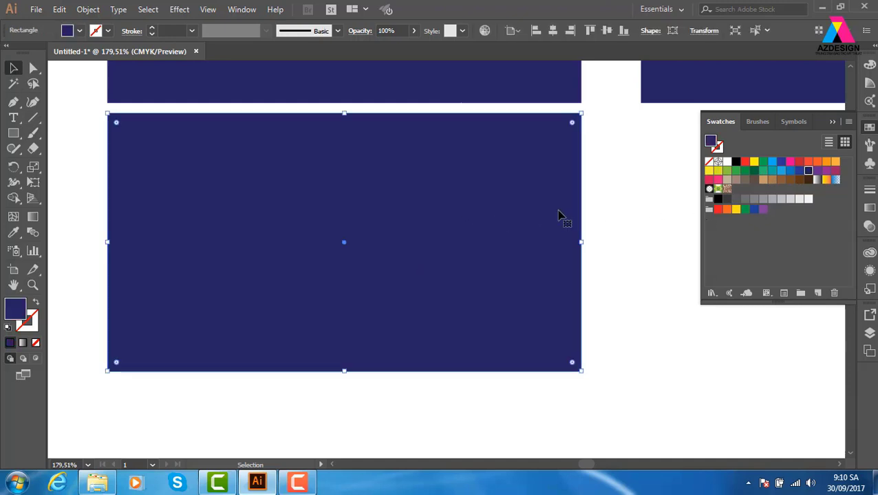
left_click(710, 180)
left_click_drag(612, 227, 579, 228)
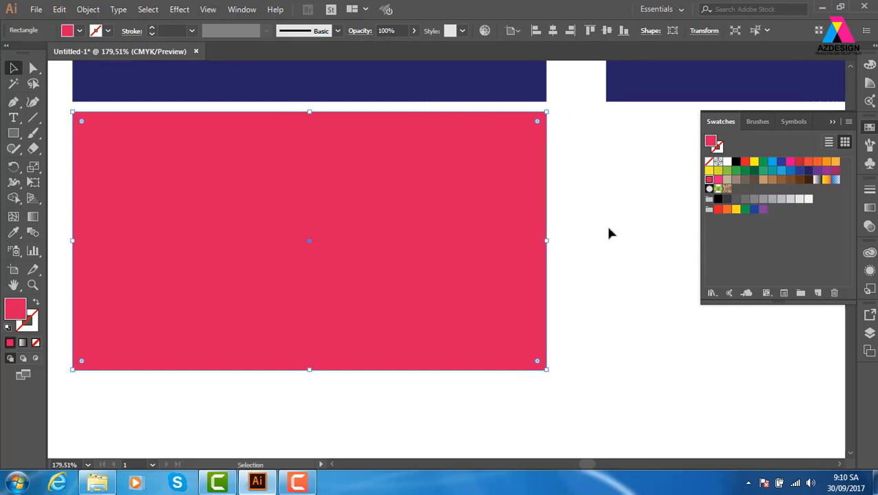
left_click(575, 228)
left_click(486, 241)
Shrink a copy of the pink card into a 127 pt wide white left panel.
key("a")
key("v")
left_click_drag(548, 240, 220, 232)
left_click(728, 161)
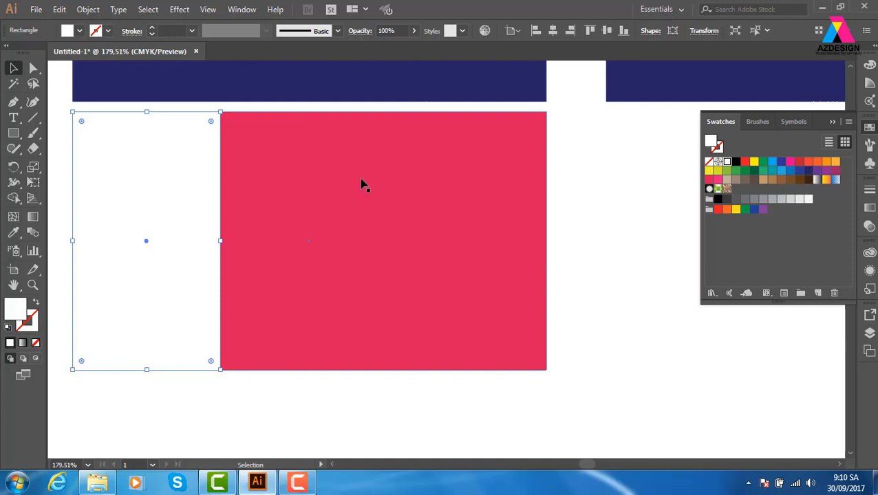
Add a slightly wider copy of the white panel at 50% opacity.
key("a")
key("v")
left_click_drag(220, 241, 231, 242)
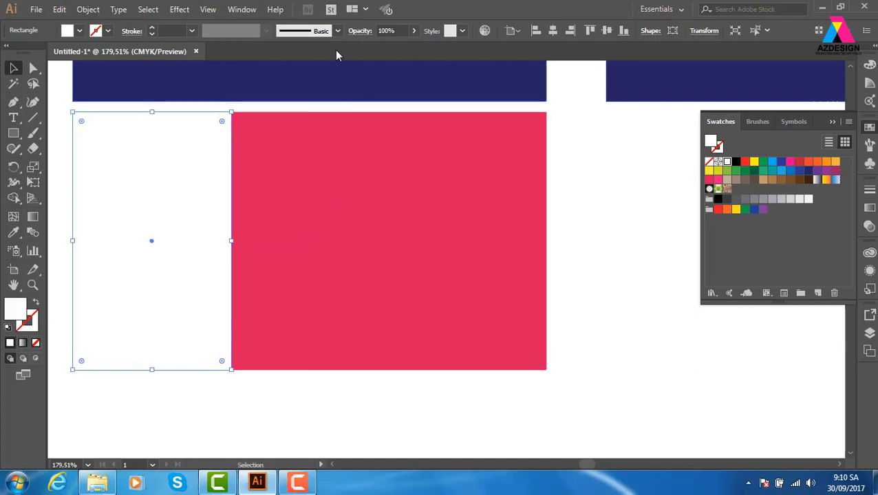
left_click(400, 31)
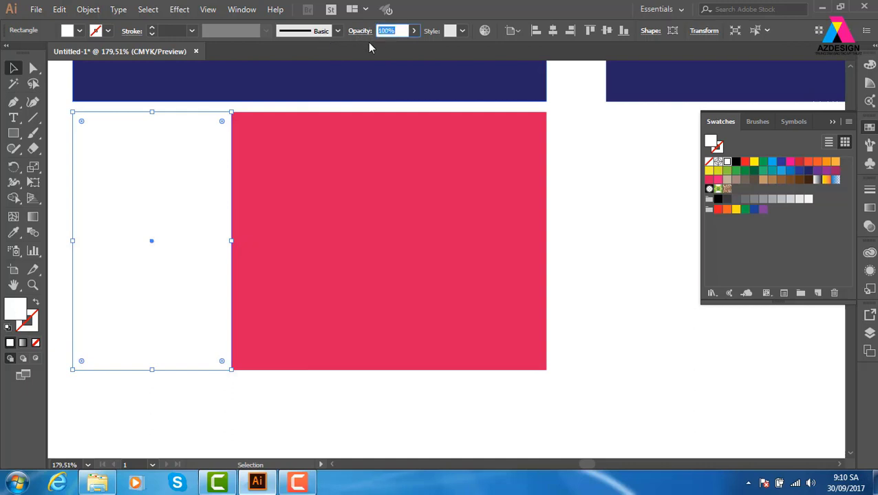
type("50")
key("Return")
key("a")
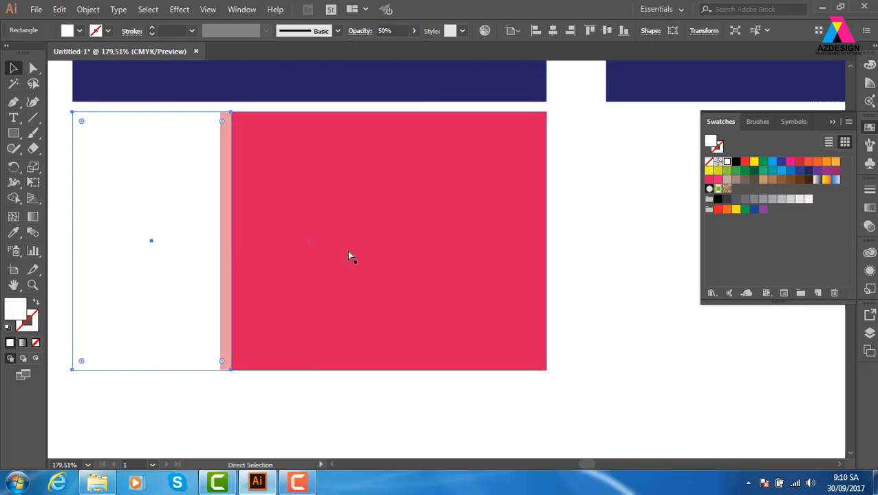
key("v")
Add a still wider white panel copy at 20% opacity.
left_click_drag(233, 239, 245, 239)
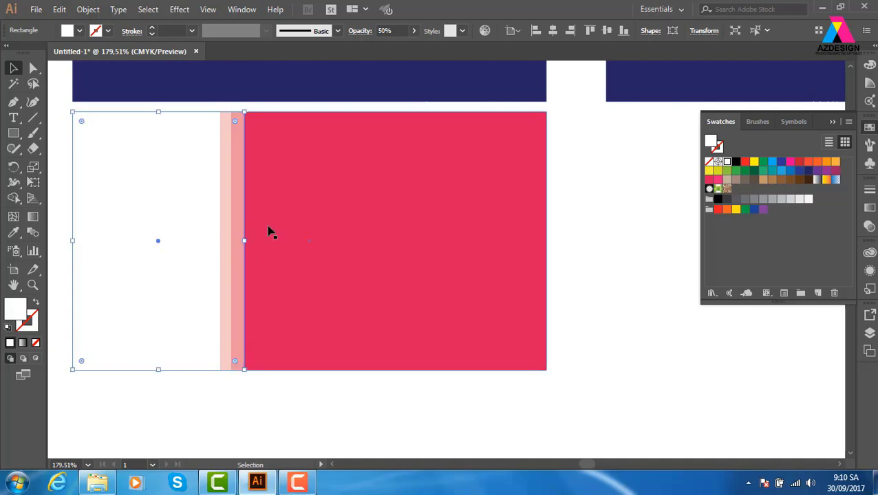
left_click(394, 35)
type("20")
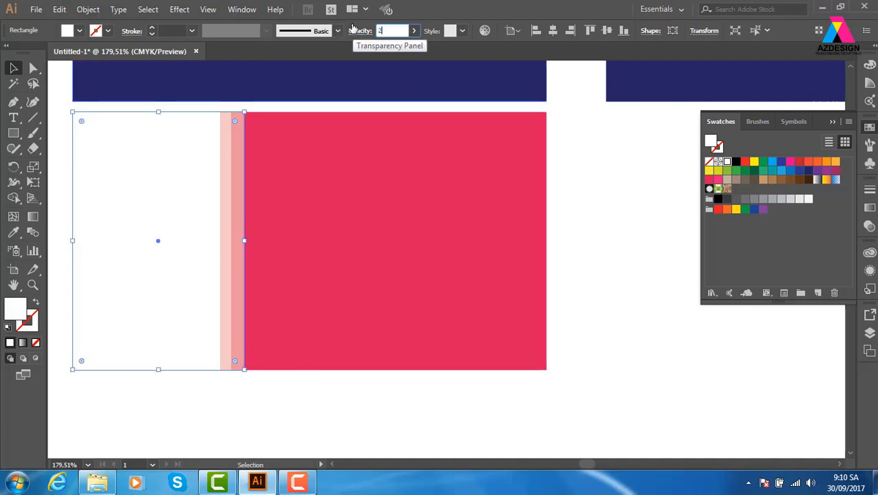
key("Return")
left_click(640, 265)
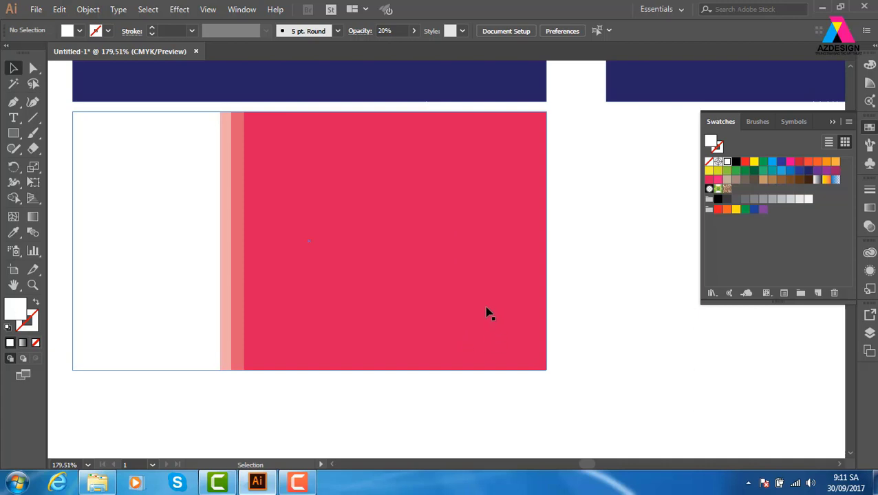
key("ctrl+minus")
key("ctrl+minus")
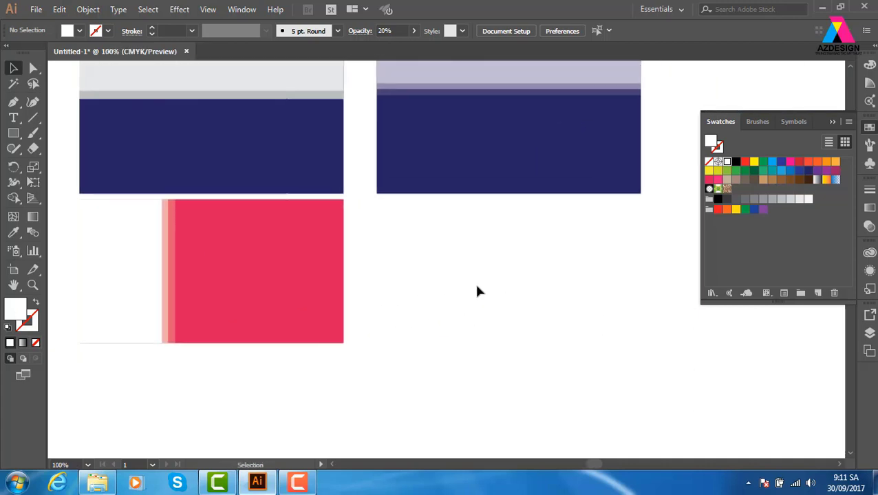
Copy the pink card to its right, fill it dark green, and zoom in on it.
left_click_drag(300, 276, 591, 289)
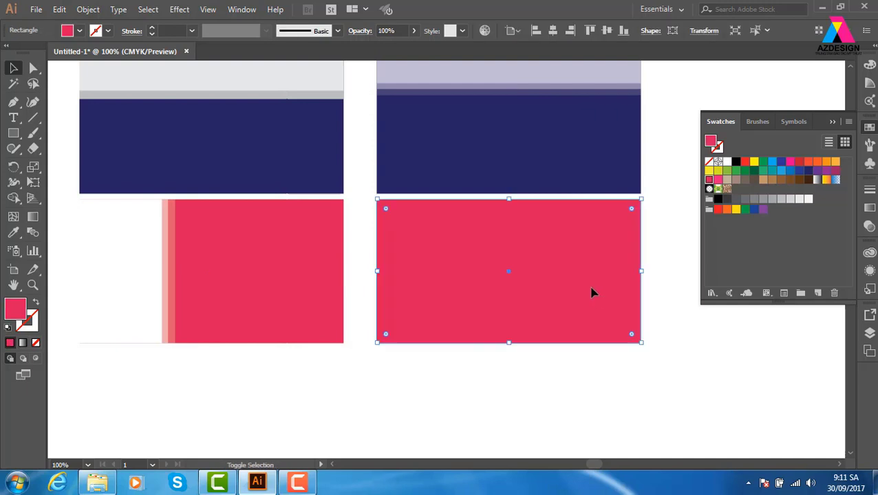
left_click(754, 171)
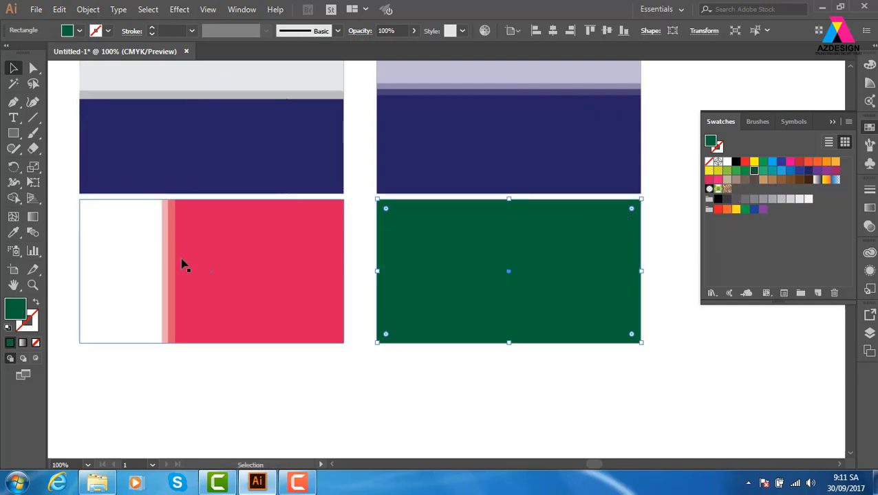
key("z")
left_click_drag(329, 166, 678, 373)
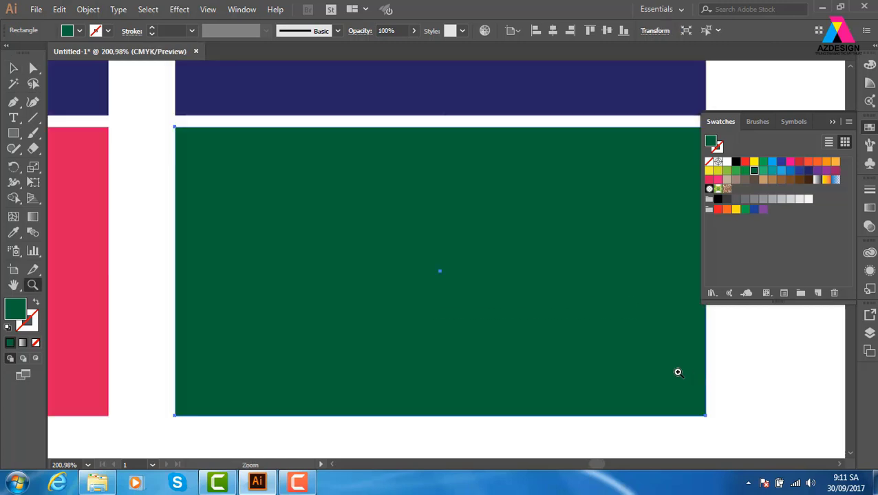
left_click(13, 67)
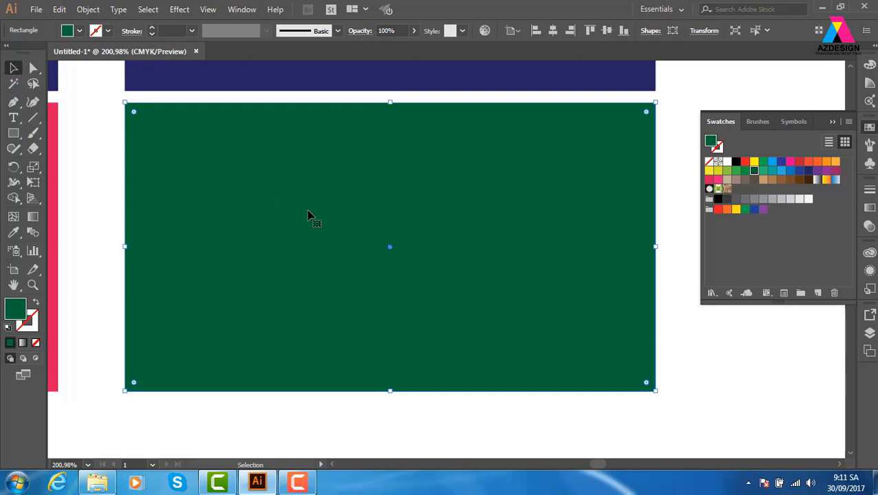
key("ctrl")
Narrow a copy into a thin white strip at the card's left edge at 10% opacity.
left_click_drag(657, 248, 137, 243)
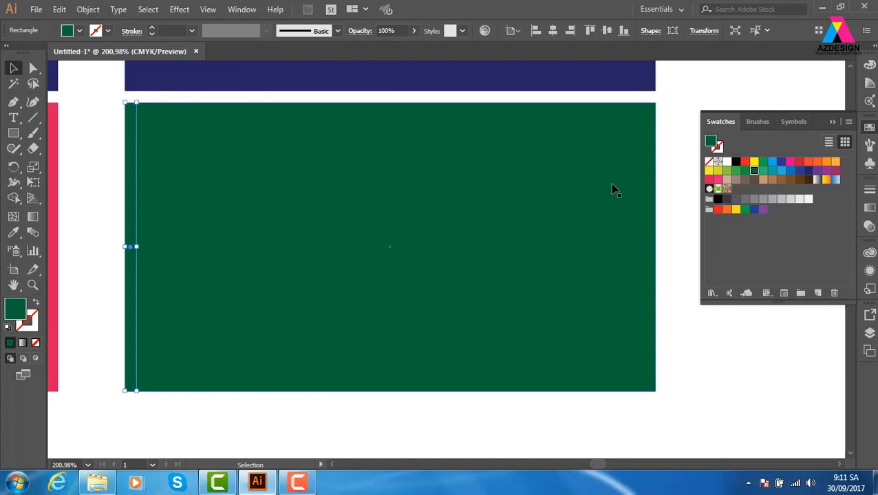
left_click(728, 162)
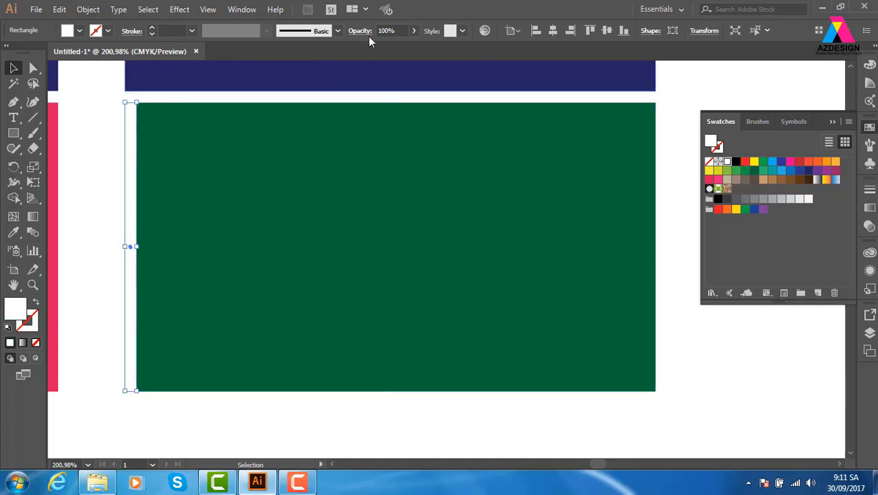
left_click(403, 32)
type("1")
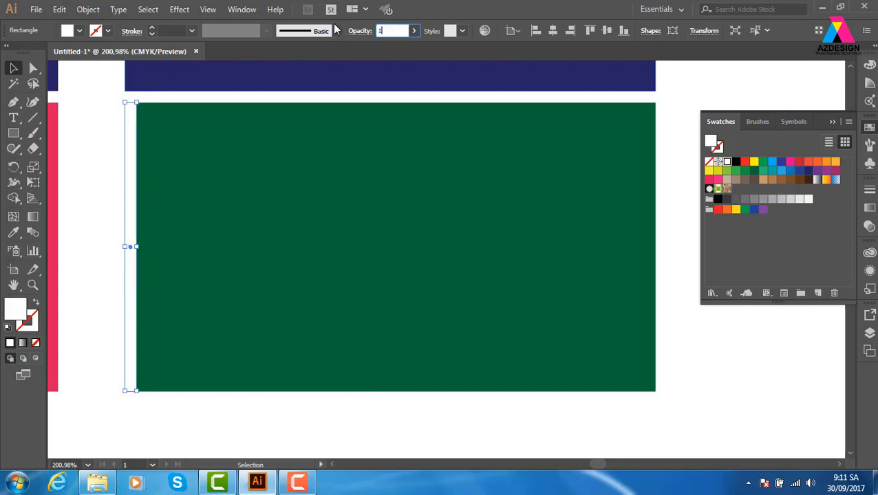
key("Return")
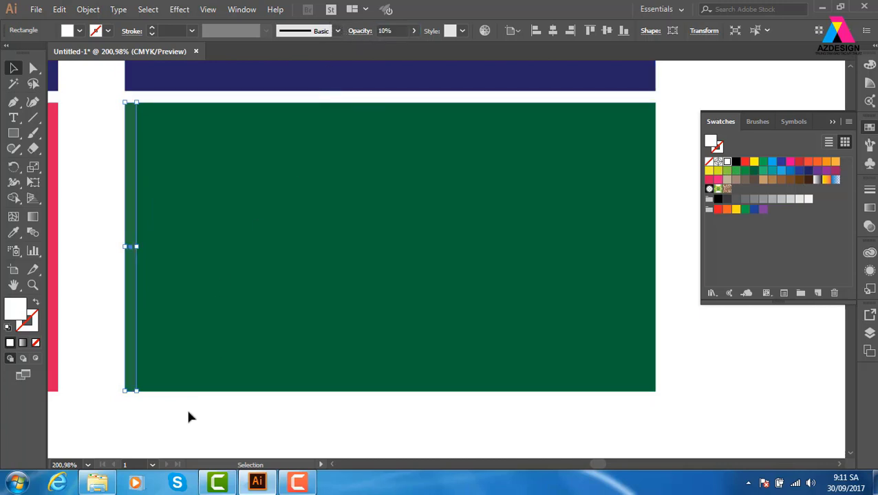
left_click(183, 408)
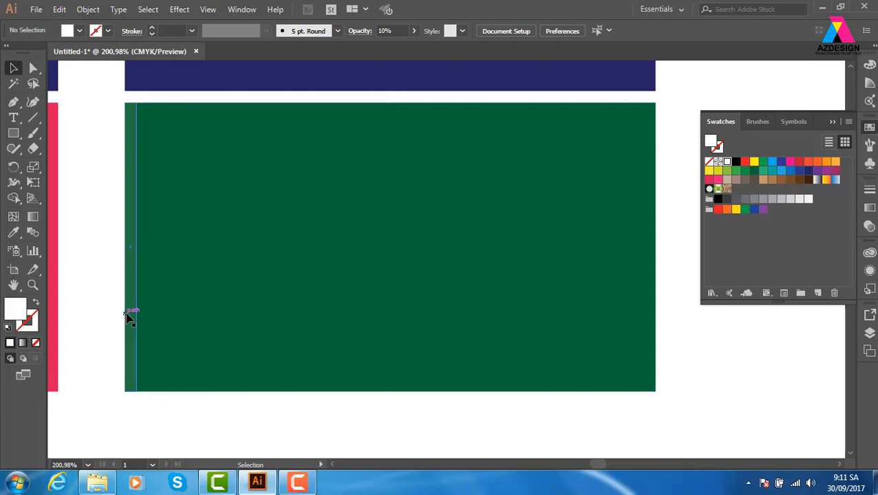
Repeat the strip rightward with Ctrl+D to stripe across the green card.
left_click_drag(126, 313, 150, 318)
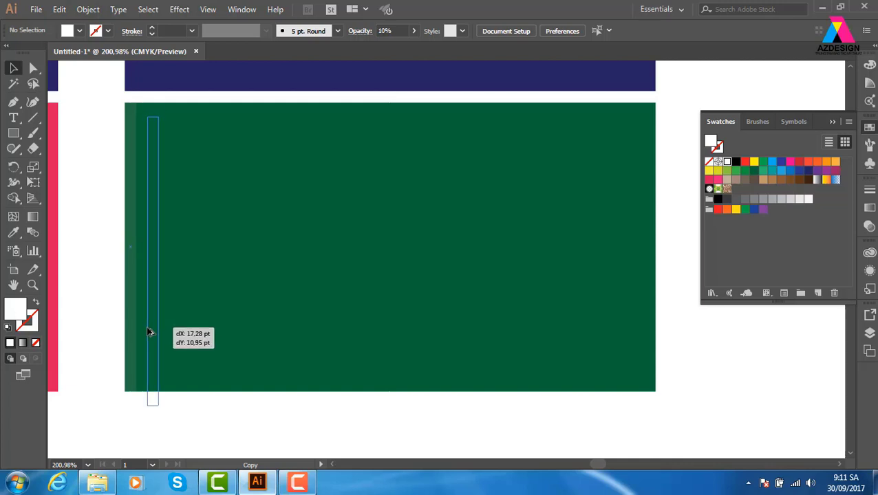
mouse_move(150, 319)
left_mouse_down()
mouse_move(146, 304)
mouse_move(147, 315)
left_mouse_up()
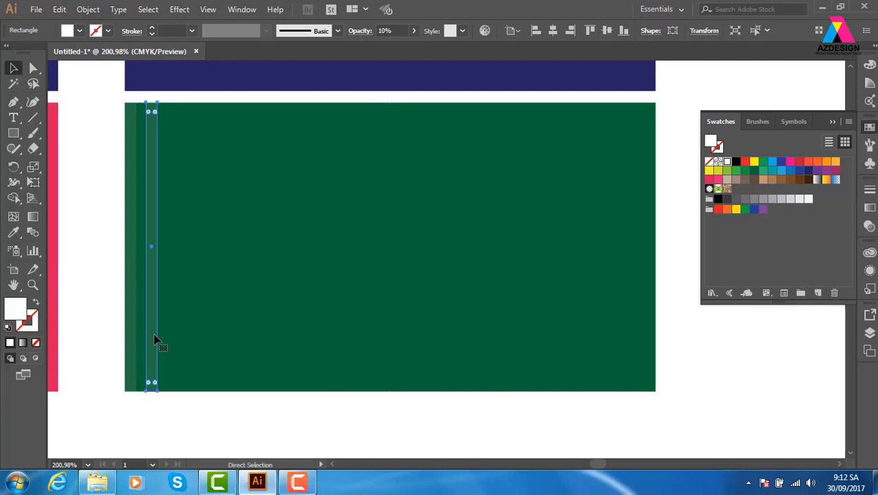
key("ctrl+d")
key("ctrl+d")
key("ctrl+d")
key("ctrl+d")
key("ctrl+d")
key("ctrl+d")
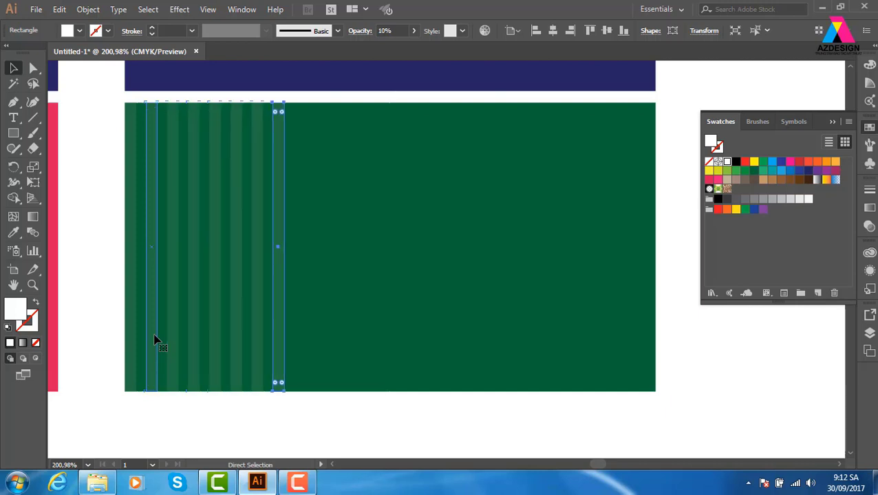
key("ctrl+d")
key("ctrl+d")
key("ctrl+d")
key("ctrl+d")
key("ctrl+d")
key("ctrl+d")
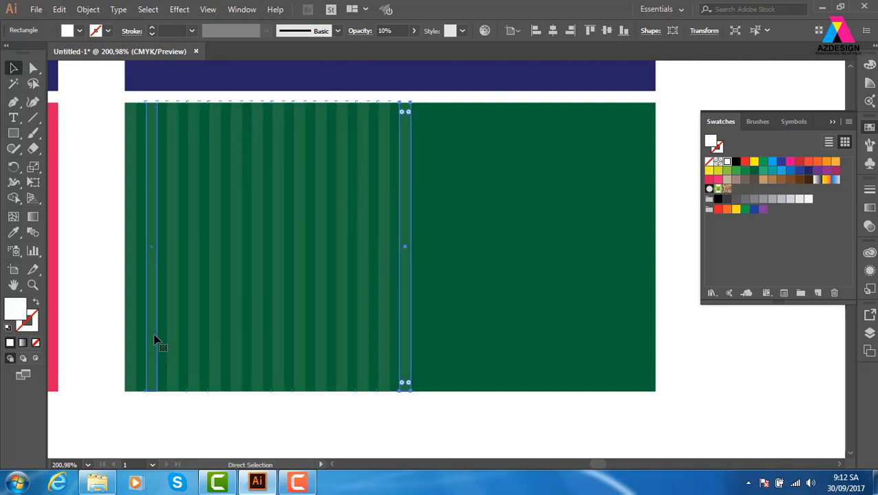
key("ctrl+d")
key("ctrl+d")
key("ctrl+d")
key("ctrl+d")
key("ctrl+d")
key("ctrl+d")
key("ctrl+d")
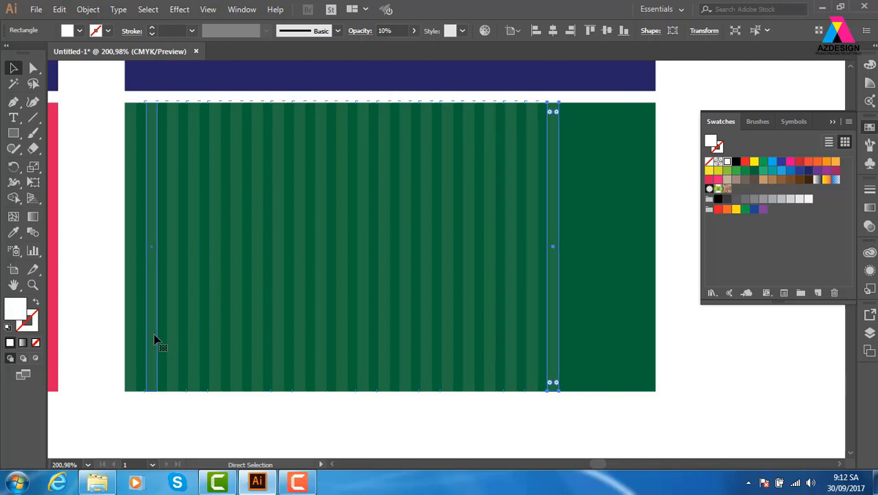
key("ctrl+d")
key("ctrl+d")
key("ctrl+d")
key("ctrl+d")
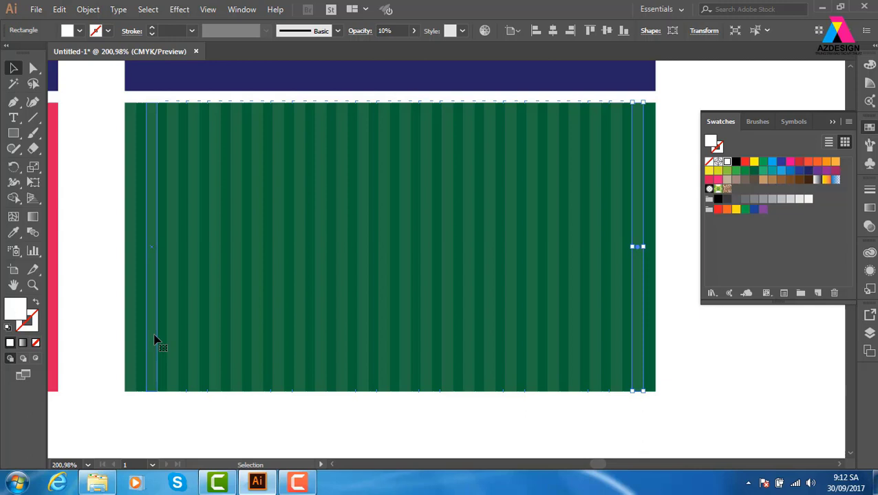
Refill the striped card's background rectangle orange, trying orange-red first.
left_click(750, 369)
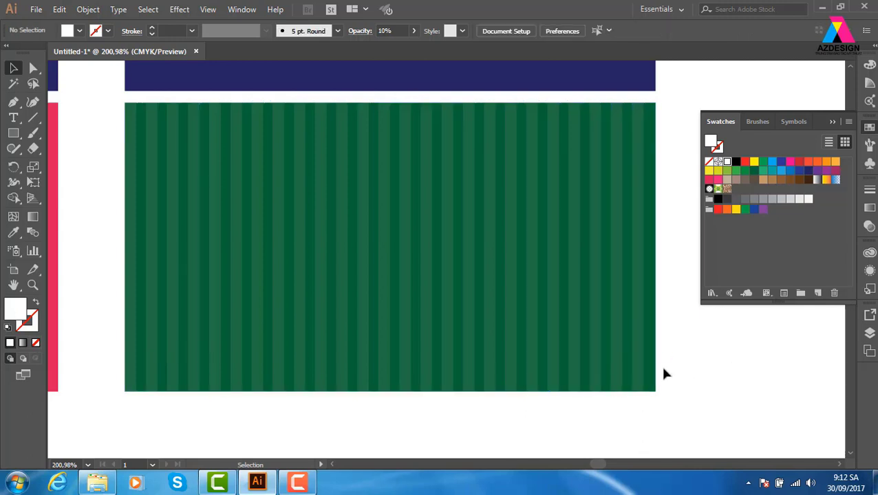
left_click(651, 372)
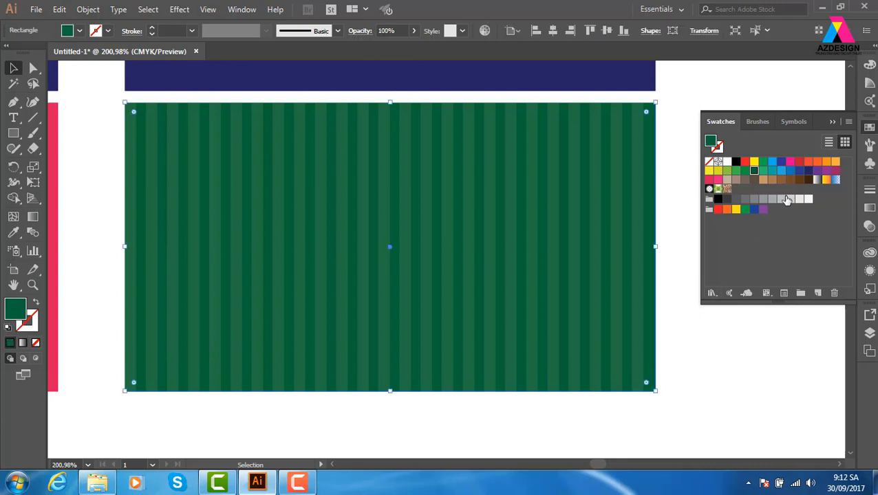
left_click(809, 163)
left_click(748, 337)
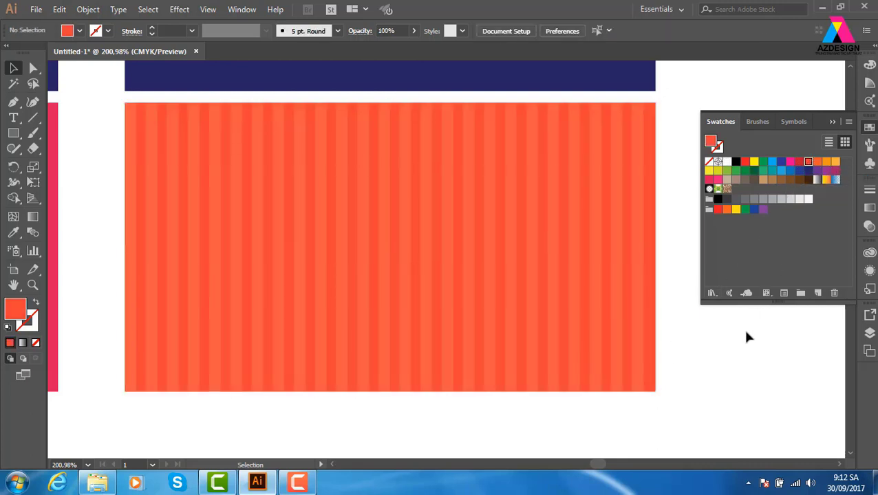
left_click(654, 314)
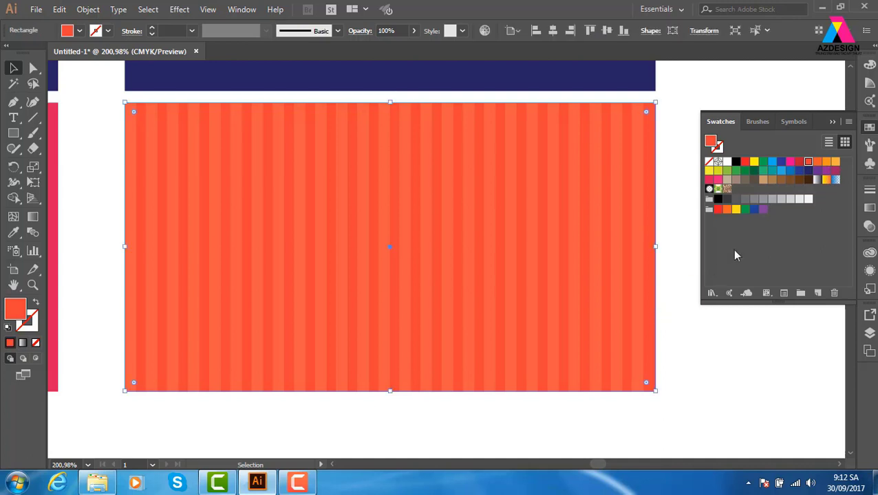
left_click(827, 163)
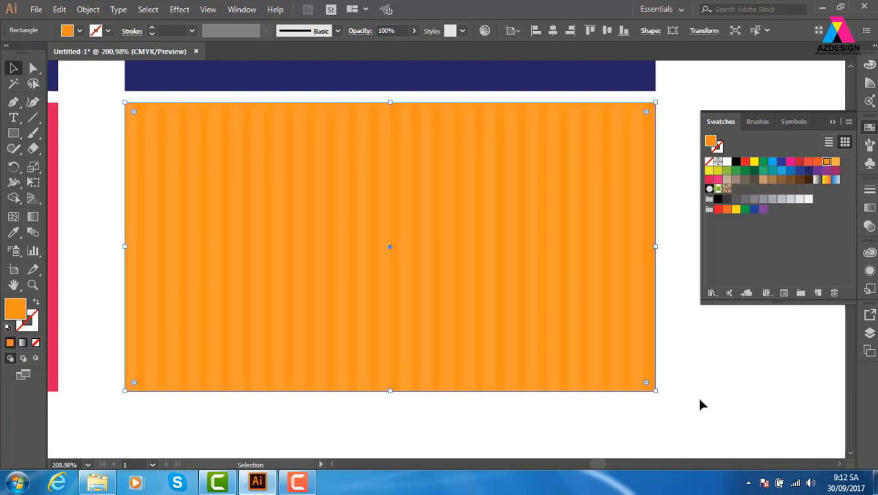
Place a plain copy of the pink card directly beneath the original.
key("ctrl+minus")
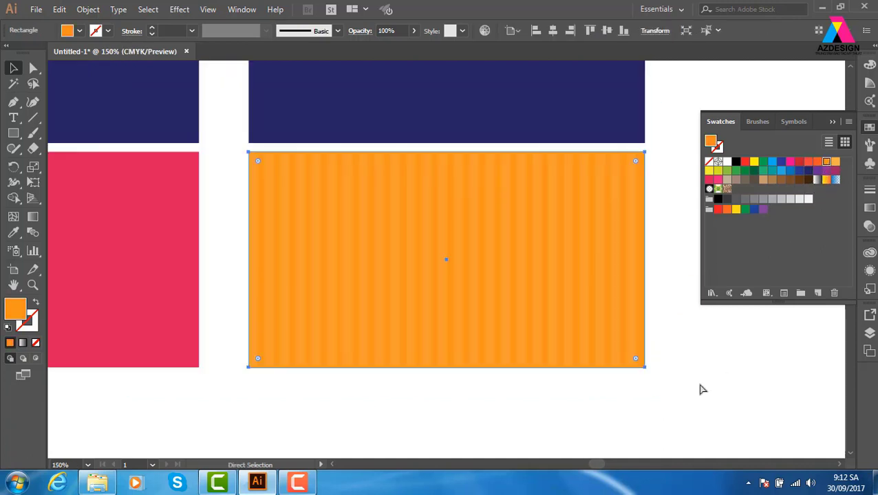
left_click_drag(249, 368, 461, 310)
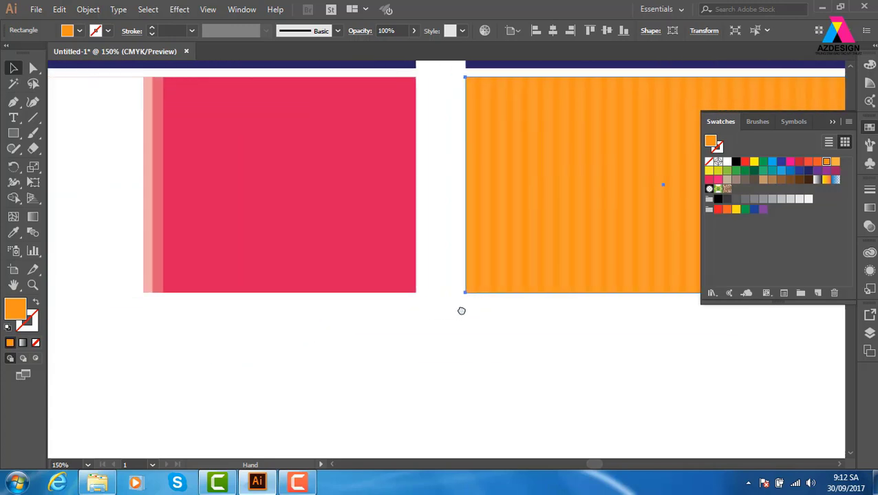
left_click(330, 256)
left_click_drag(331, 251, 441, 236)
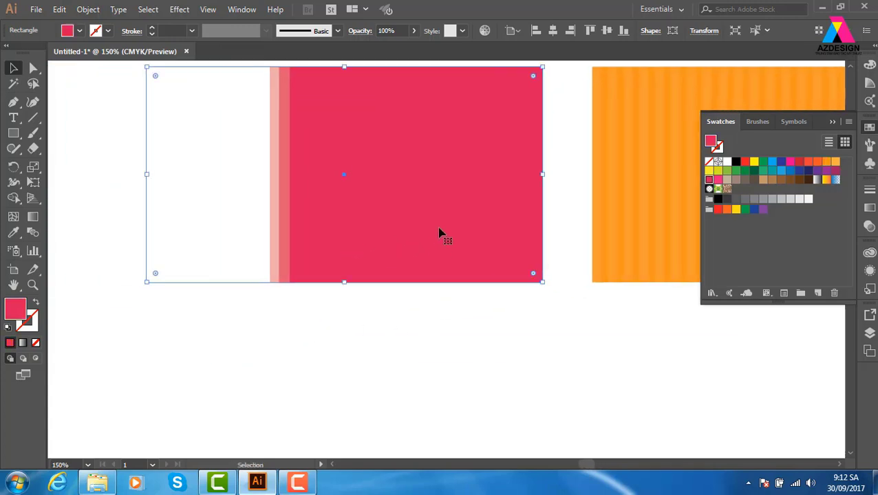
mouse_move(450, 151)
left_mouse_down()
mouse_move(443, 314)
mouse_move(429, 380)
left_mouse_up()
left_click_drag(462, 322, 477, 231)
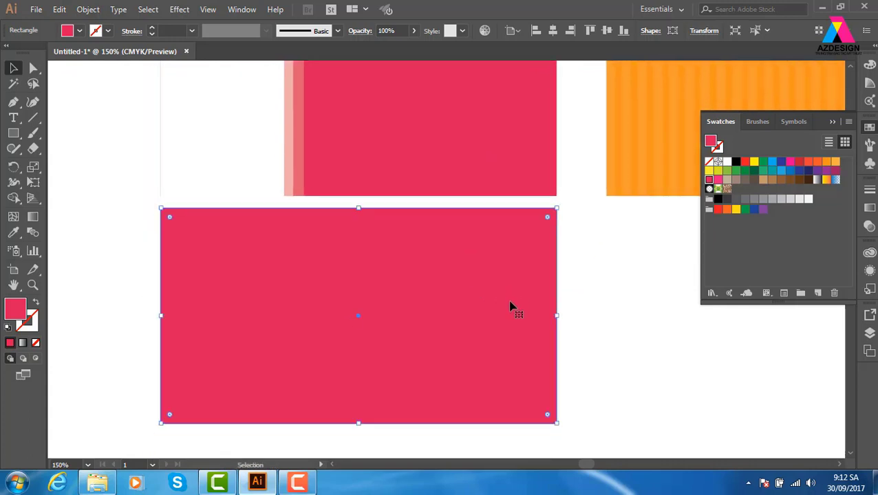
Shrink a card copy into a thin white strip at the card top with 20% opacity.
key("a")
key("v")
left_click_drag(357, 423, 358, 218)
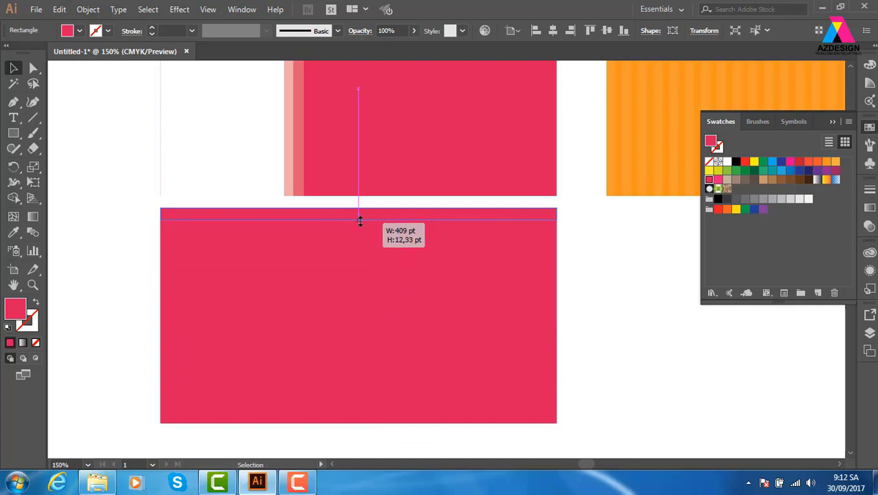
left_click(728, 161)
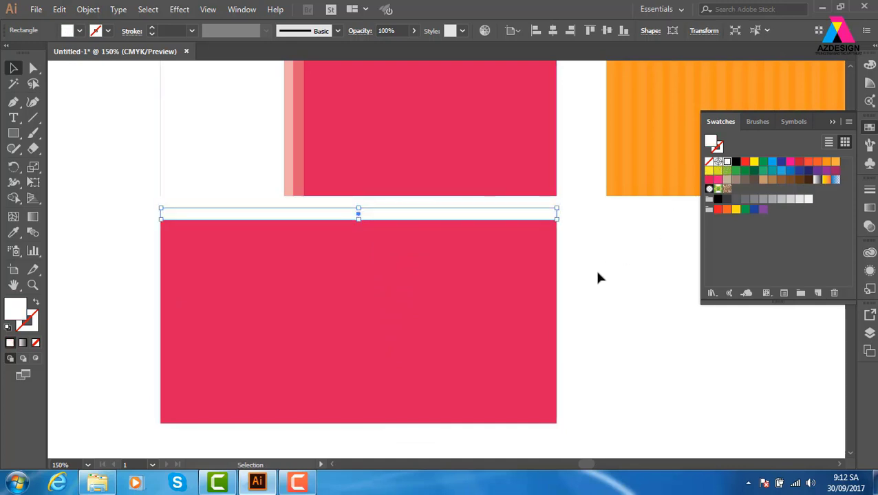
left_click(594, 269)
left_click(548, 216)
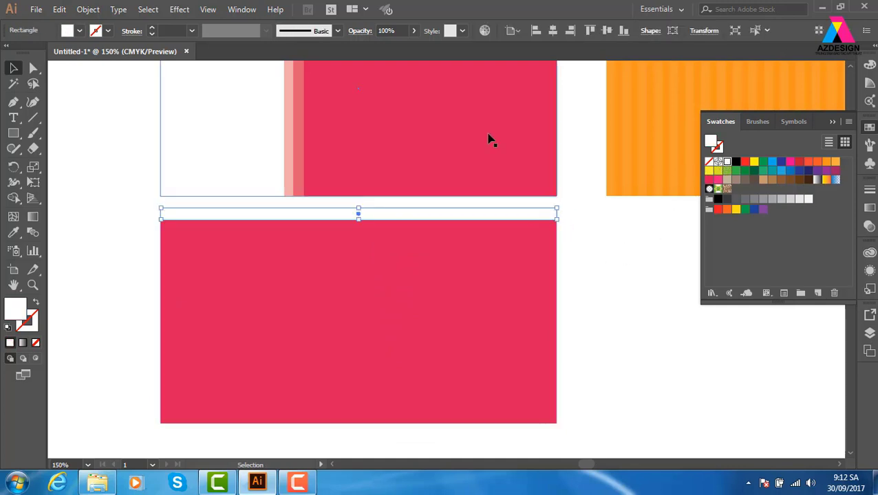
left_click(401, 30)
type("0")
key("Return")
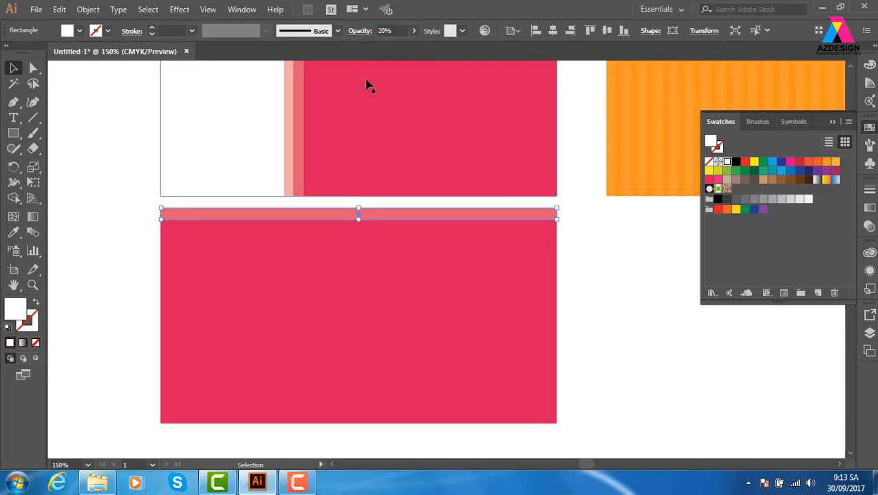
Repeat the strip downward with Ctrl+D into evenly spaced bands covering the card.
left_click(563, 269)
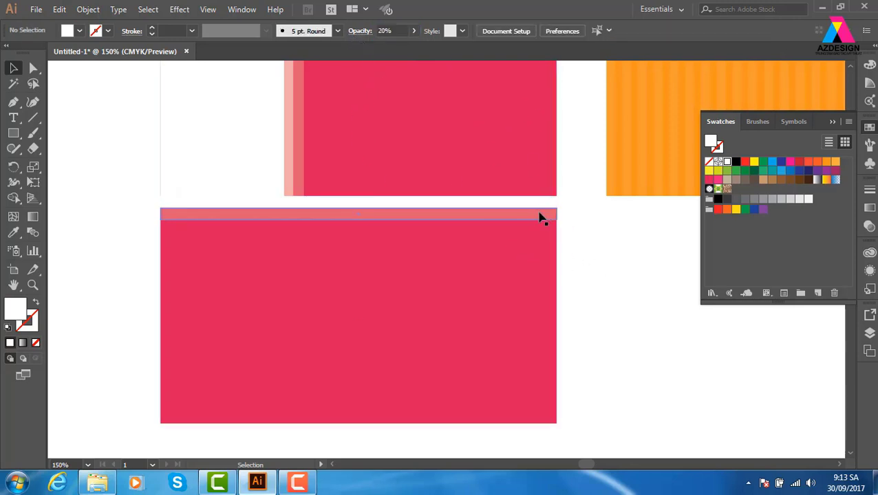
left_click_drag(540, 219, 540, 237)
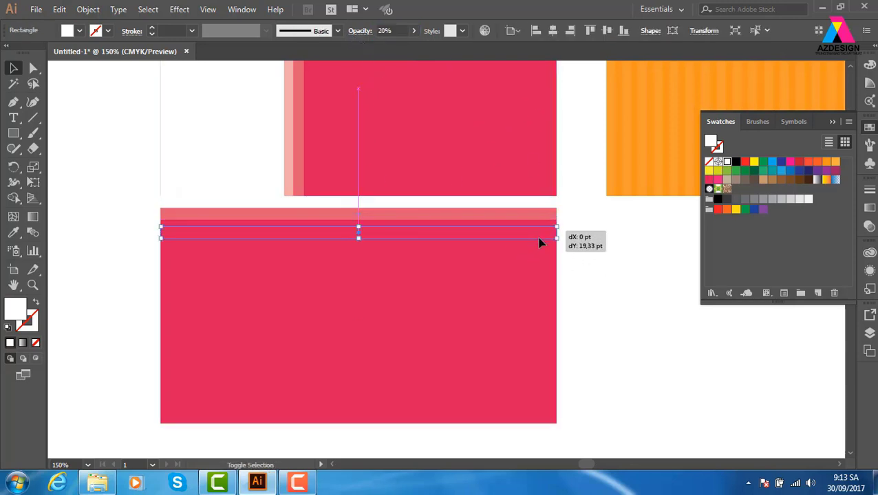
key("ctrl+d")
key("ctrl+d")
key("ctrl+d")
key("ctrl+d")
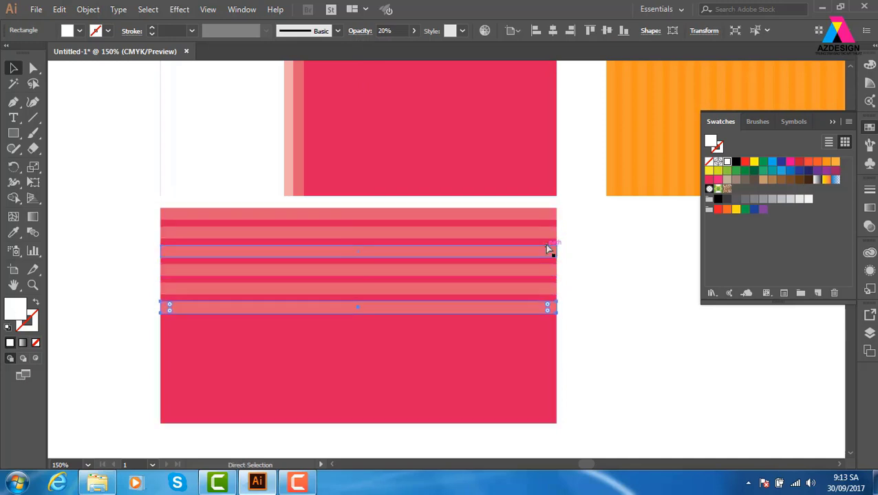
key("ctrl+d")
key("ctrl+d")
key("ctrl+d")
key("ctrl+d")
key("ctrl+d")
key("ctrl+d")
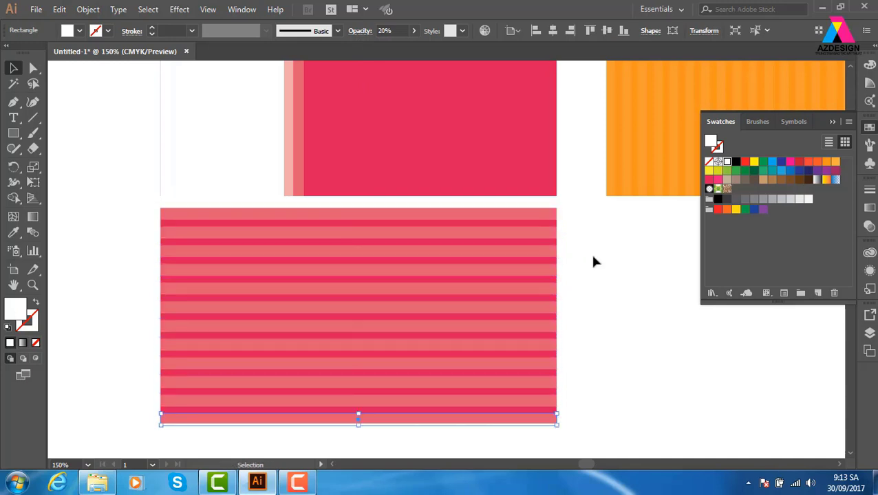
left_click(630, 333)
left_click_drag(647, 342, 578, 335)
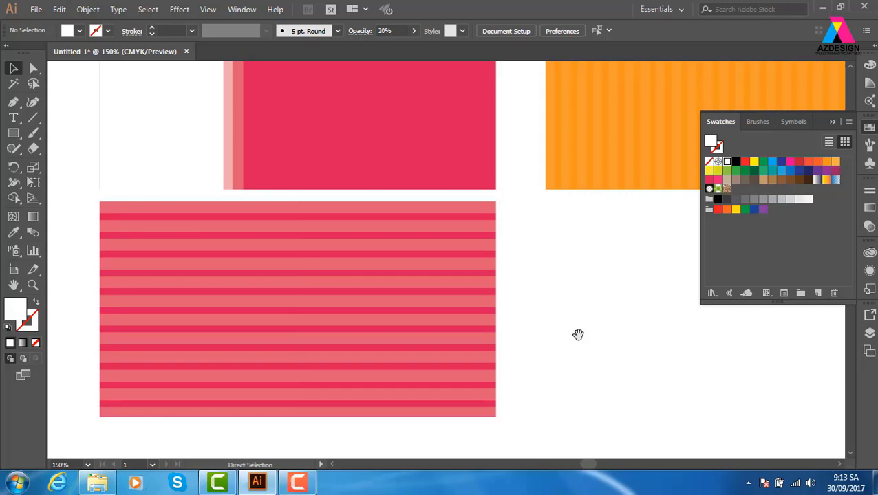
key("ctrl+minus")
key("ctrl+minus")
key("ctrl+minus")
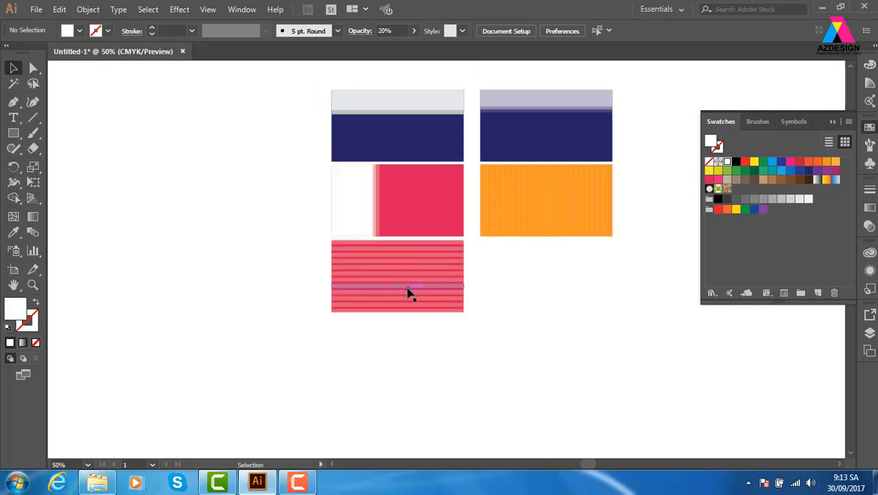
Place a plain pink card copy right of the striped card, beneath the orange one.
left_click_drag(541, 294, 491, 296)
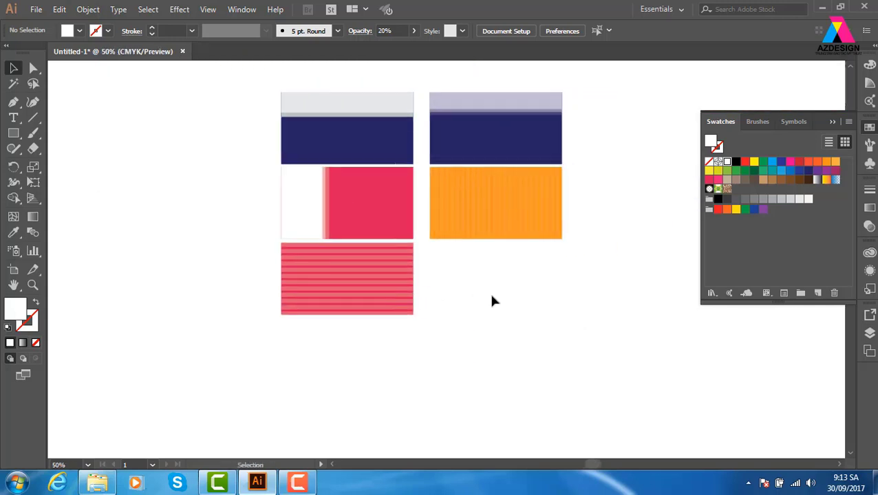
key("ctrl+plus")
key("ctrl+plus")
key("ctrl+plus")
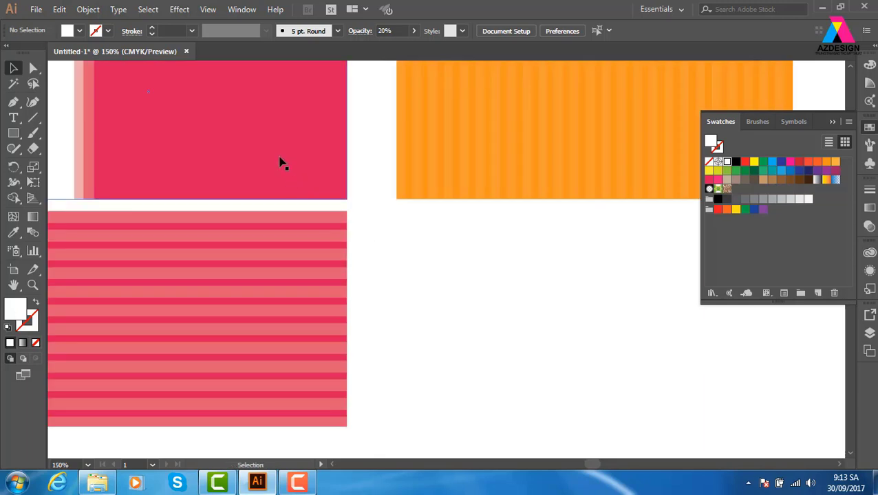
left_click_drag(279, 162, 641, 393)
mouse_move(545, 345)
left_mouse_down()
mouse_move(366, 305)
mouse_move(453, 270)
left_mouse_up()
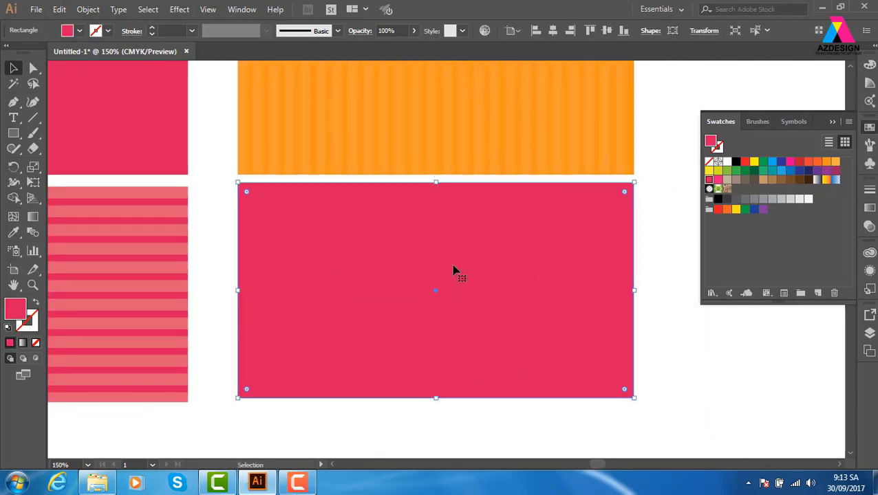
Zoom in tightly on the new pink card's top-left corner.
left_click(672, 231)
key("z")
left_click_drag(194, 165, 384, 254)
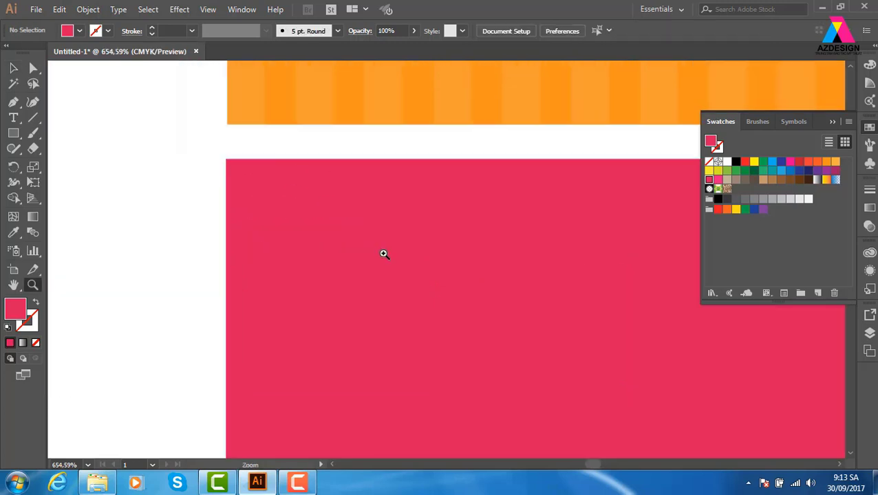
Draw a small white square in the card's top-left corner at 80% opacity.
left_click(13, 134)
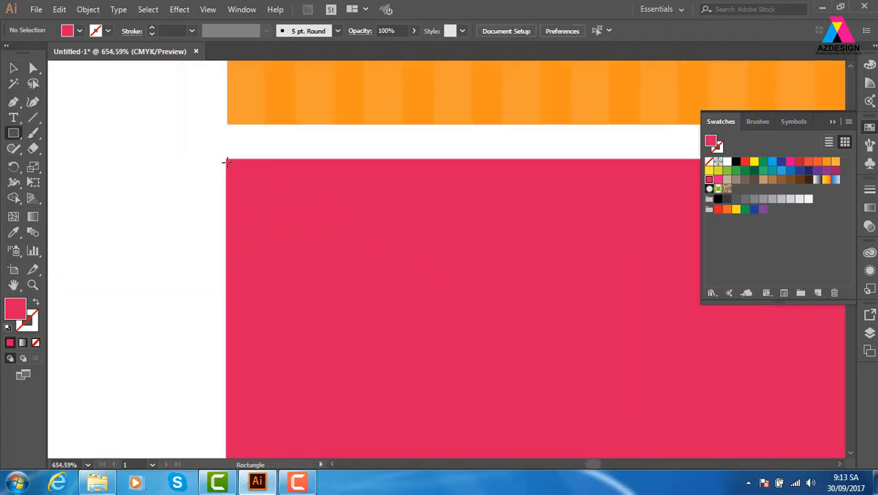
left_click_drag(226, 160, 262, 195)
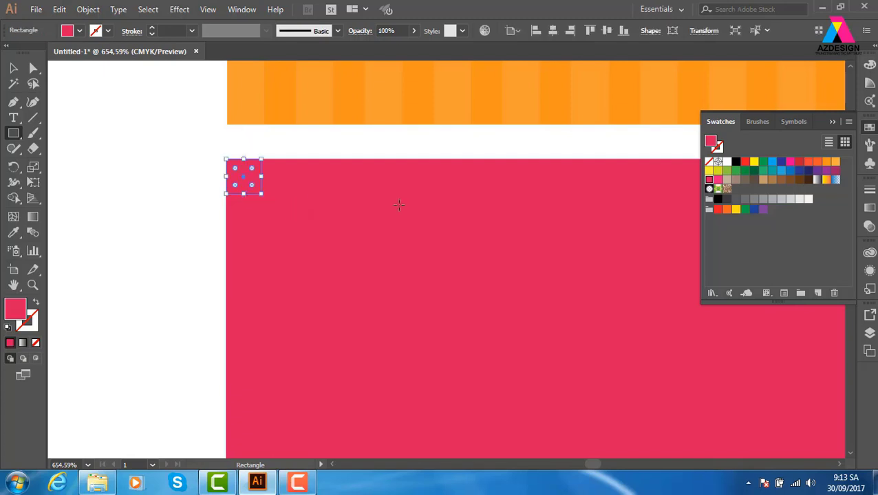
left_click(727, 162)
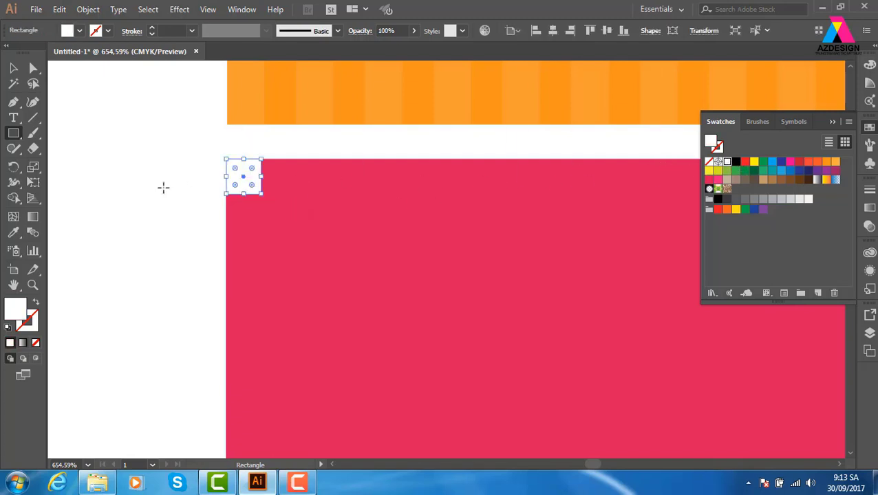
left_click(14, 66)
left_click(216, 167)
left_click(244, 176)
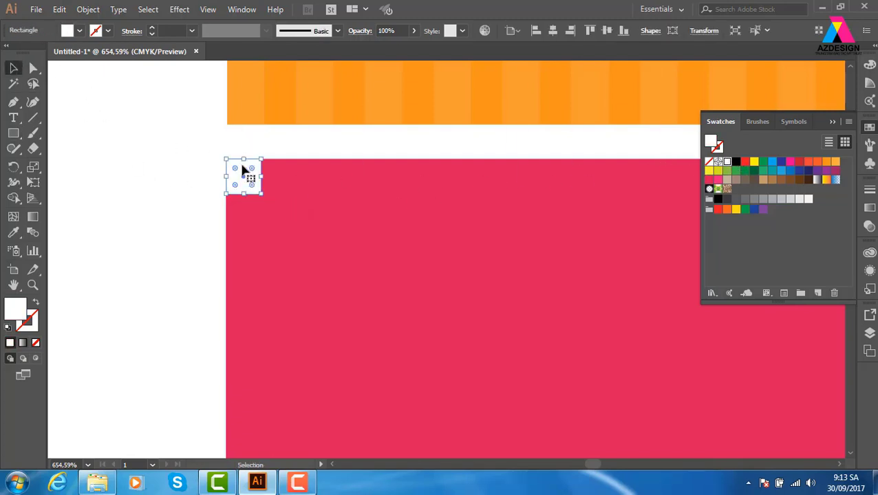
left_click(399, 29)
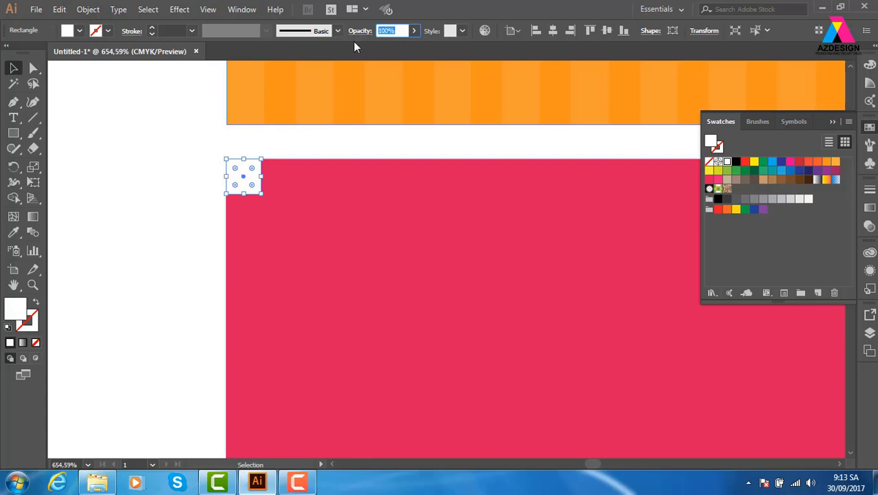
type("80")
key("Return")
Copy the square one step right and set the copy to 60% opacity.
left_click(136, 242)
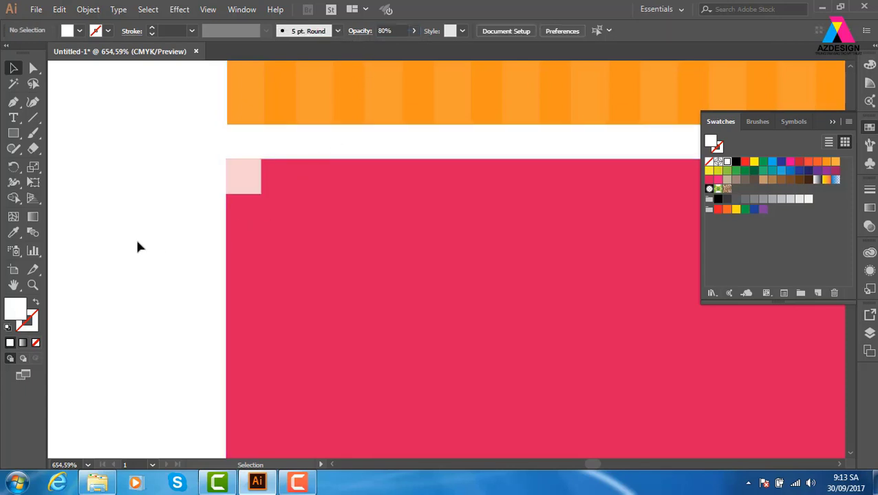
left_click_drag(251, 186, 288, 187)
left_click(390, 31)
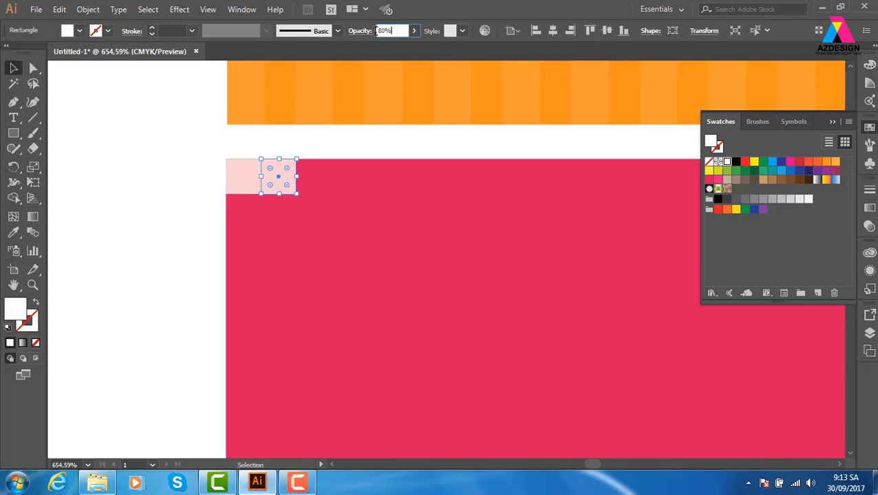
type("60")
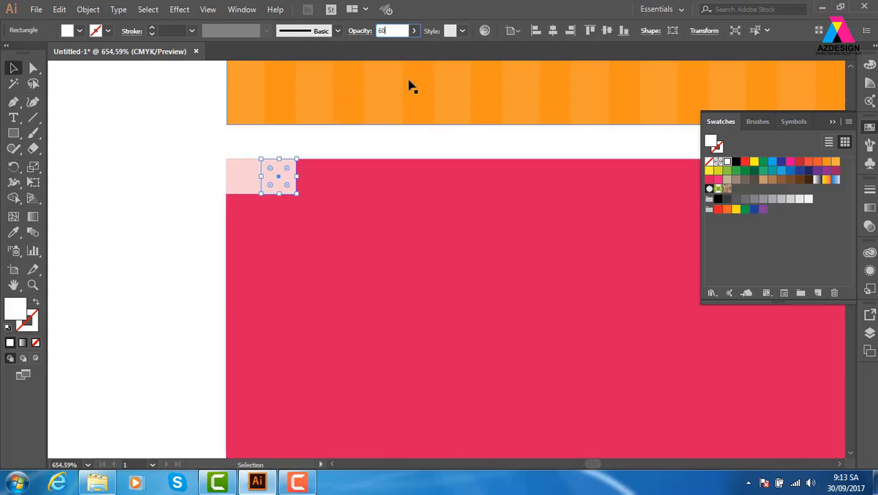
key("Return")
Add a 40% square below the first and repeat it diagonally up-right.
left_click(189, 216)
mouse_move(280, 186)
left_mouse_down()
mouse_move(252, 222)
mouse_move(254, 246)
left_mouse_up()
left_click(145, 230)
left_click(397, 30)
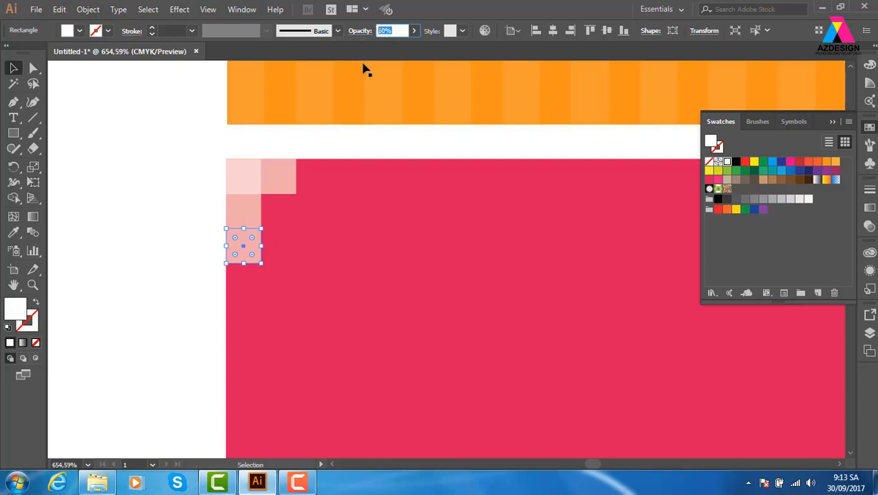
type("40")
key("Return")
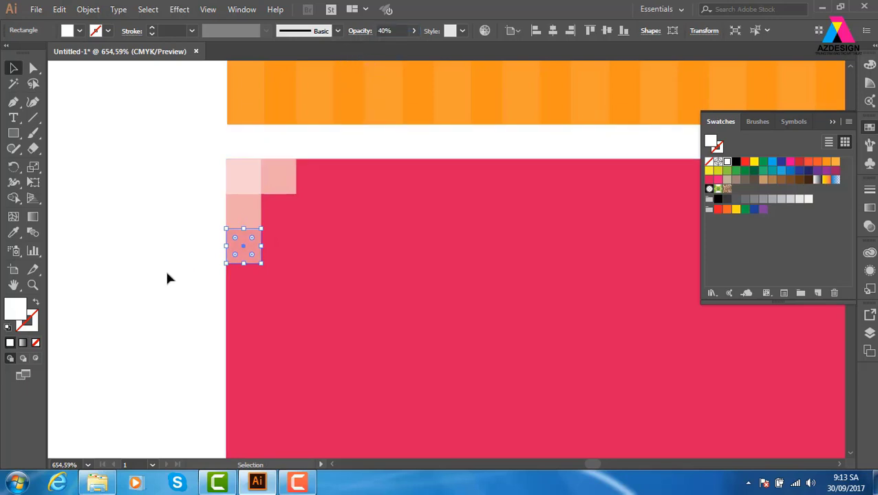
left_click(168, 270)
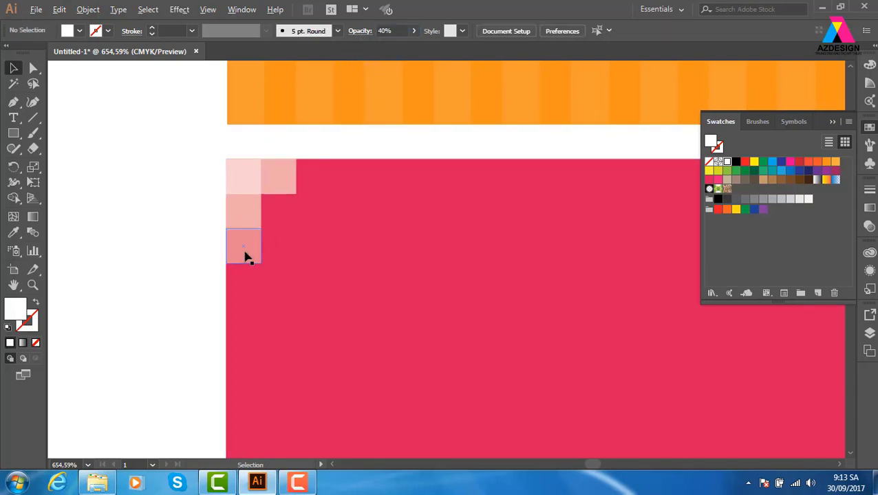
left_click_drag(247, 257, 279, 219)
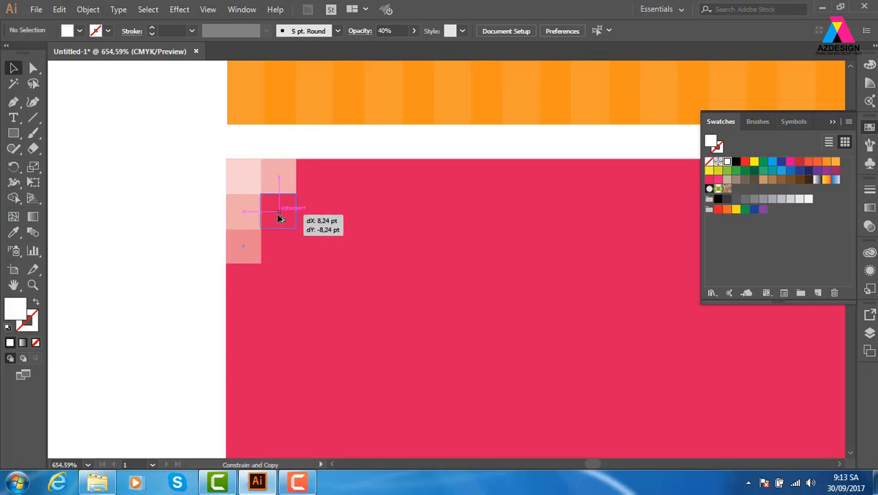
left_click_drag(280, 219, 279, 219)
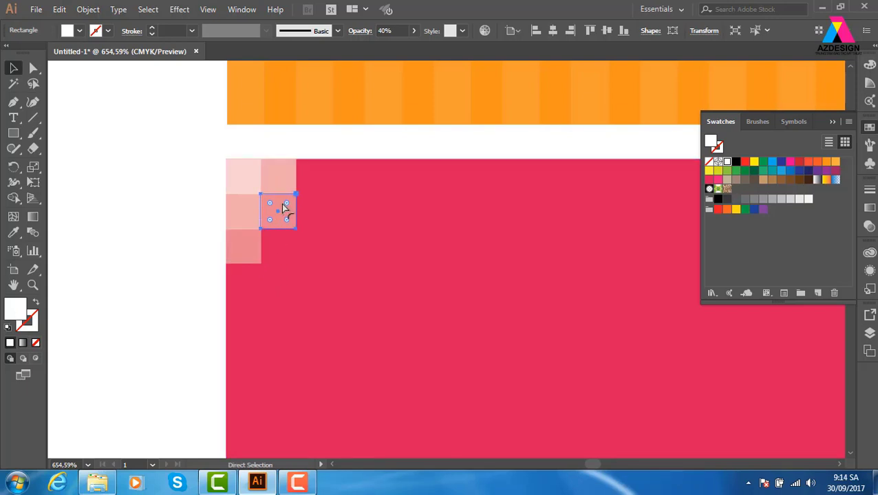
key("ctrl+d")
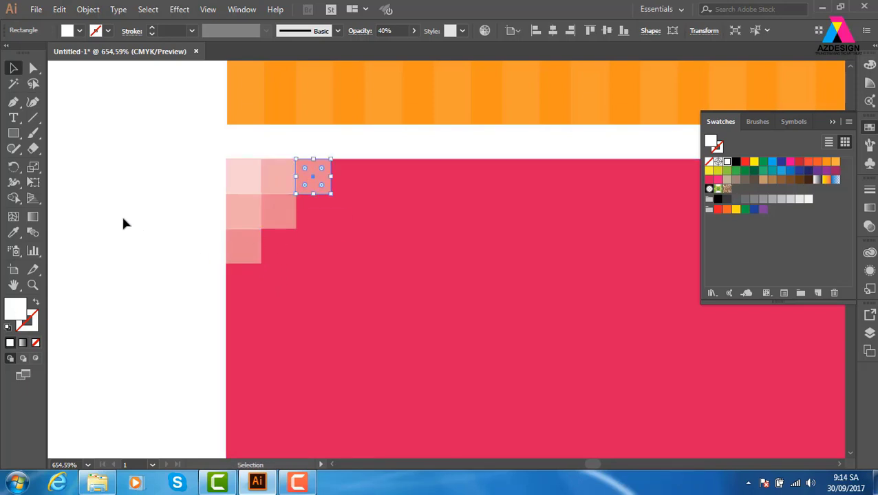
left_click(124, 222)
Add a 20% square at the top row's end and repeat it diagonally down-left.
left_click_drag(307, 190, 349, 194)
left_click(396, 30)
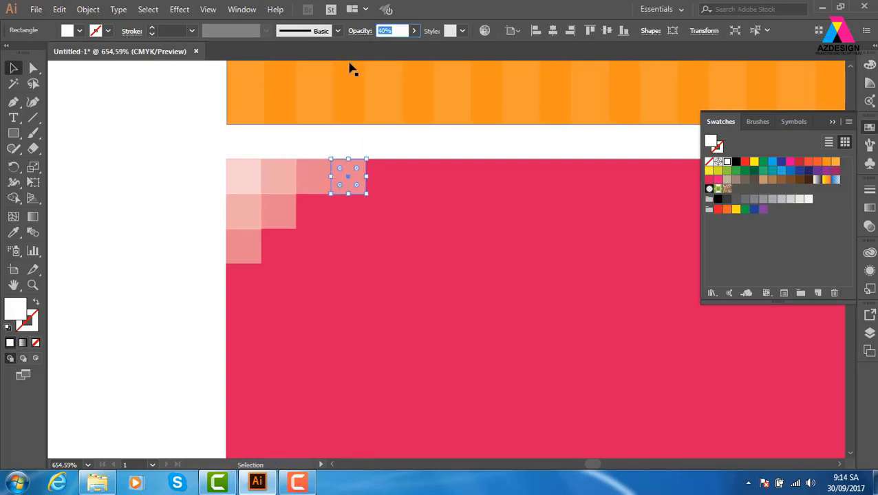
type("20")
key("Return")
left_click(137, 222)
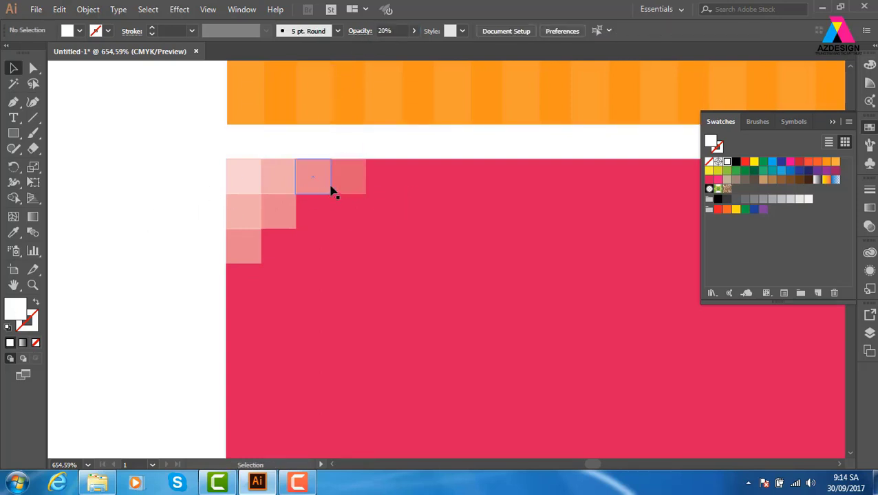
left_click_drag(349, 184, 318, 217)
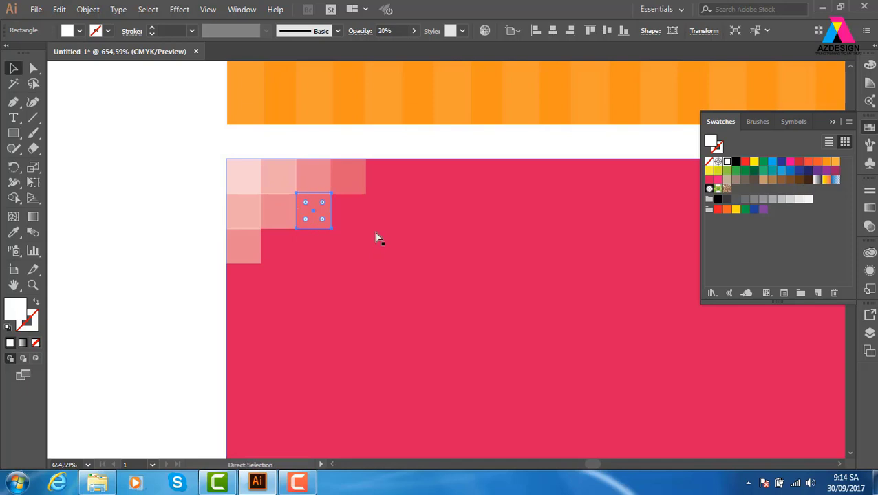
key("ctrl+d")
key("ctrl+d")
left_click(170, 252)
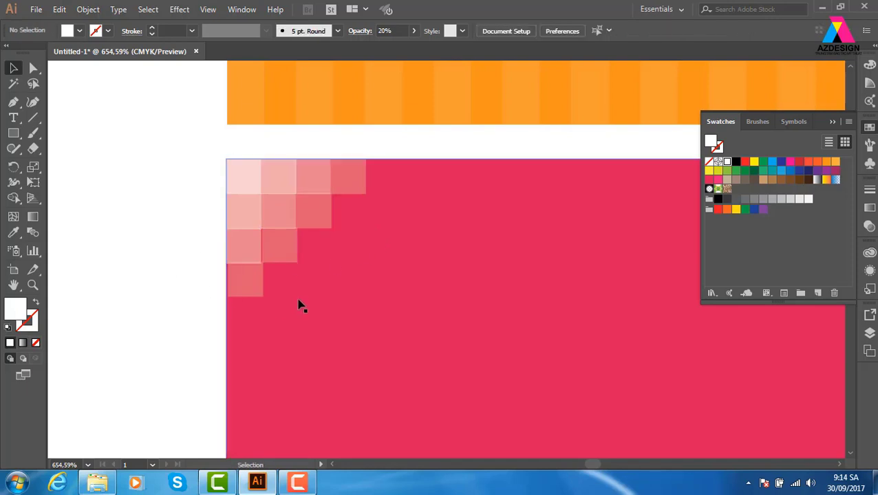
key("ctrl+z")
key("ctrl+z")
key("ctrl+z")
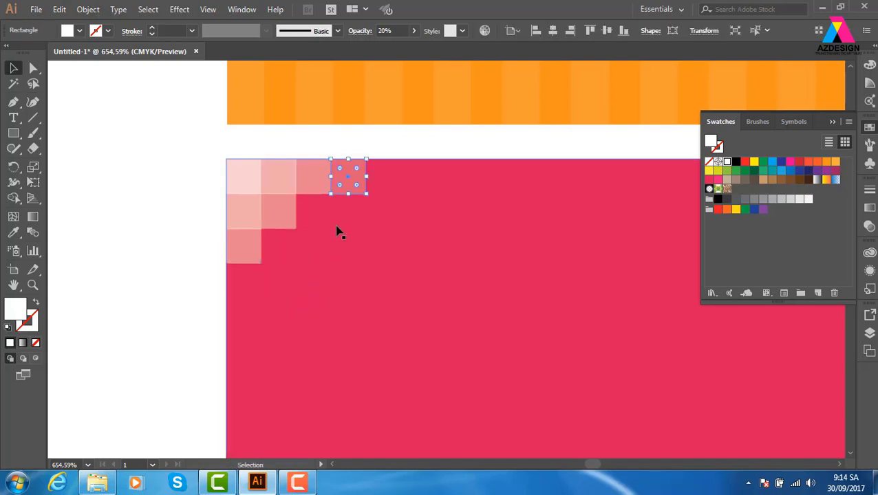
left_click_drag(357, 181, 325, 221)
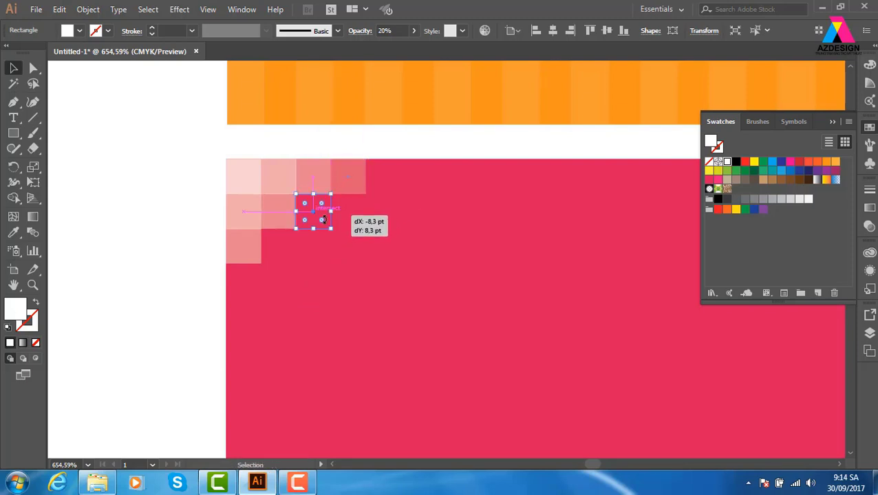
key("ctrl+d")
key("ctrl+d")
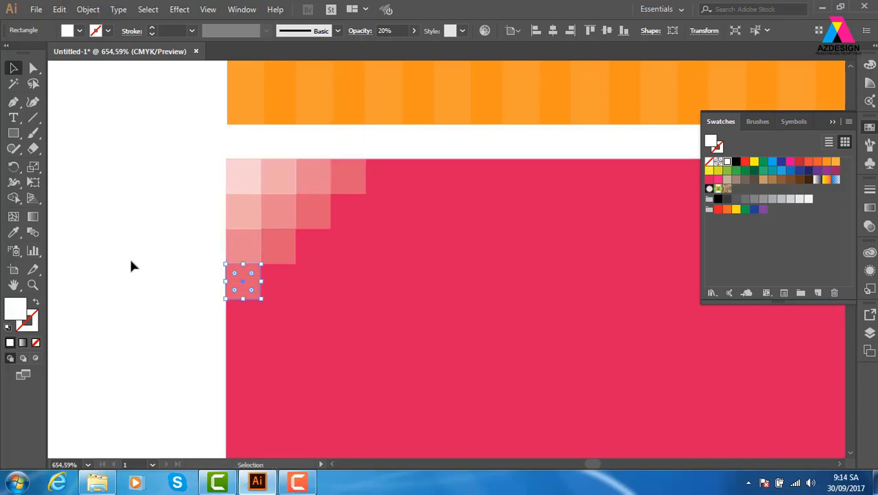
left_click(129, 256)
Add a 10% square at the bottom and repeat it diagonally up-right.
left_click_drag(246, 284, 250, 321)
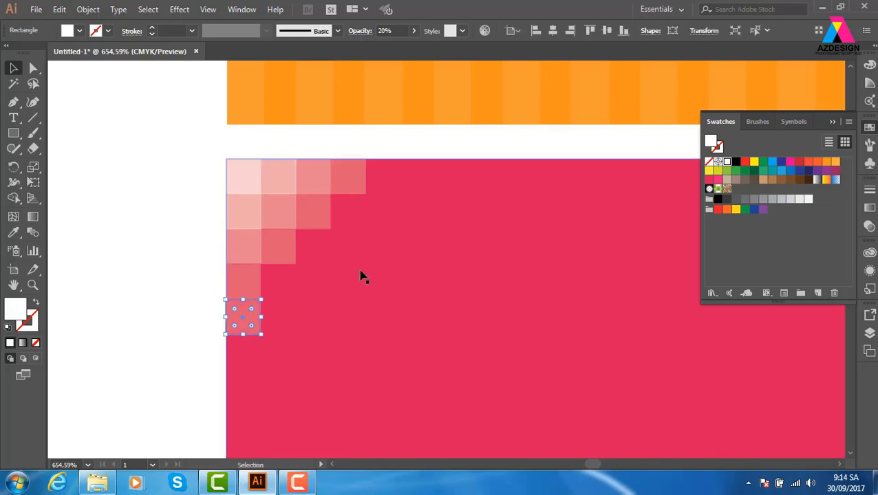
left_click(385, 30)
type("10")
key("Return")
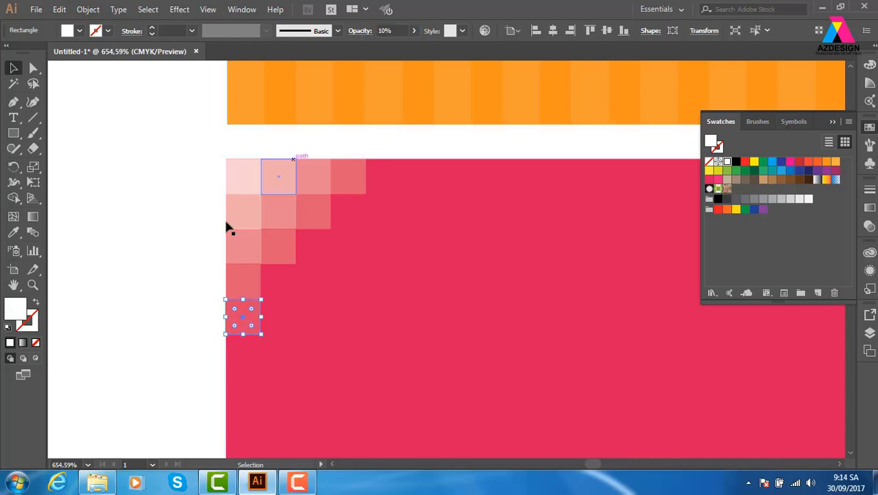
left_click(210, 317)
left_click_drag(242, 325, 282, 289)
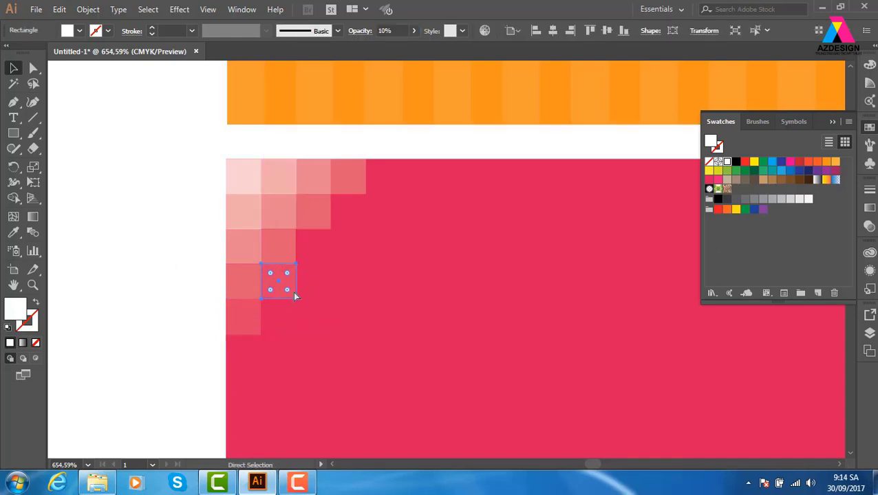
key("ctrl+d")
key("ctrl+d")
key("ctrl+d")
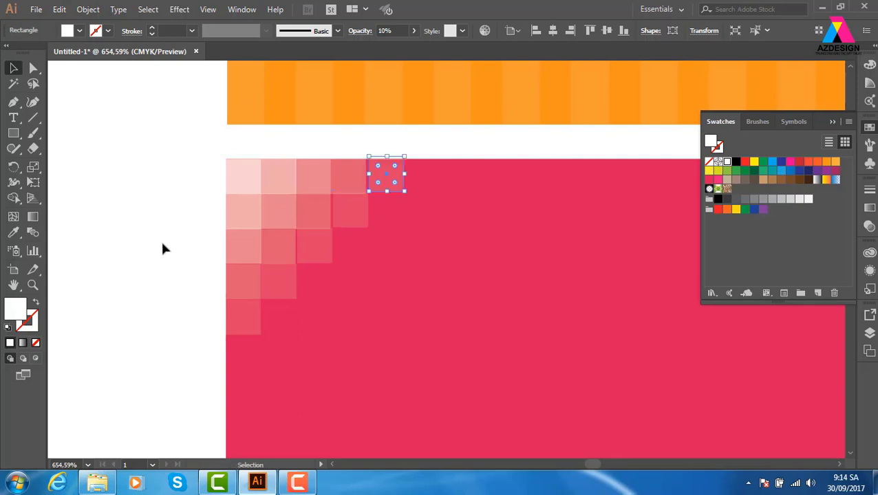
left_click(157, 309)
Scale up the cluster of translucent squares to fill more of the card's corner.
key("ctrl+minus")
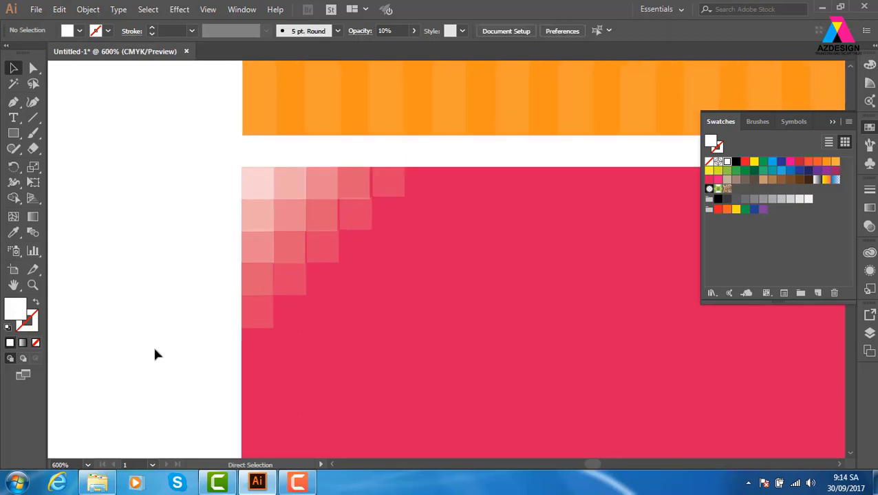
key("ctrl+minus")
key("ctrl+minus")
key("ctrl+plus")
left_click_drag(465, 331, 374, 321)
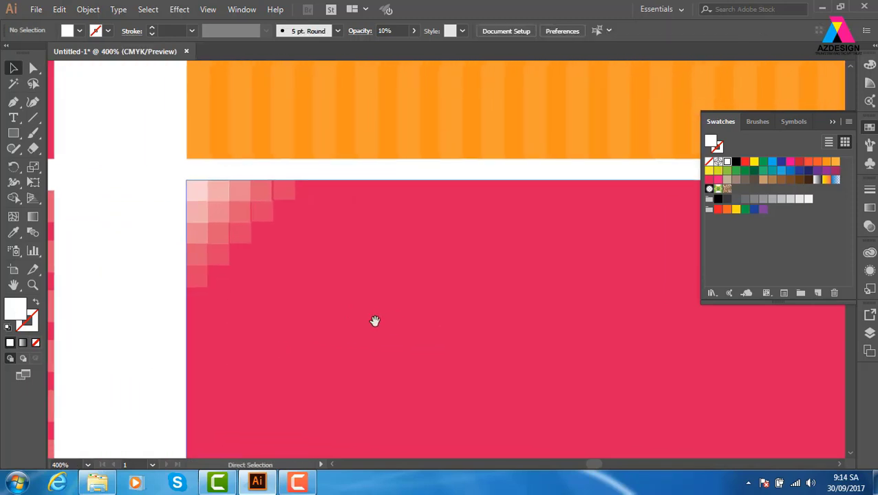
key("ctrl+minus")
key("ctrl+minus")
left_click_drag(525, 313, 354, 255)
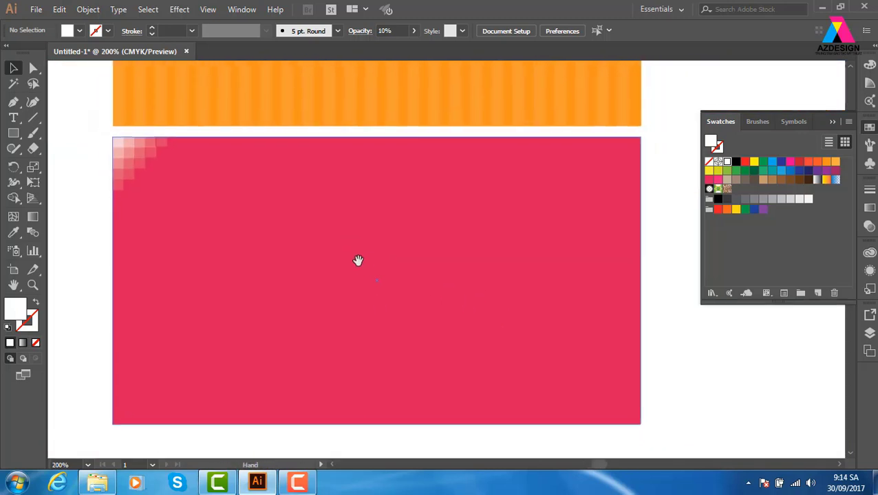
left_click_drag(92, 135, 201, 221)
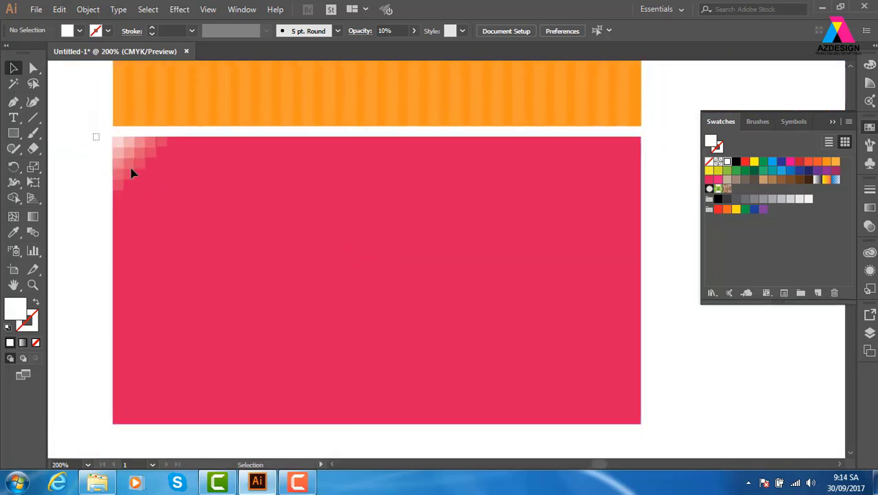
left_click(272, 221, "shift")
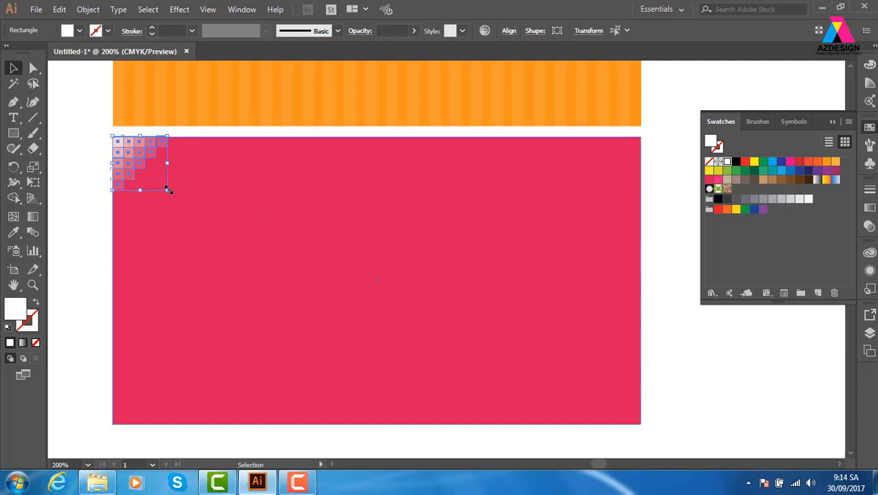
left_click_drag(169, 191, 211, 236)
left_click(93, 294)
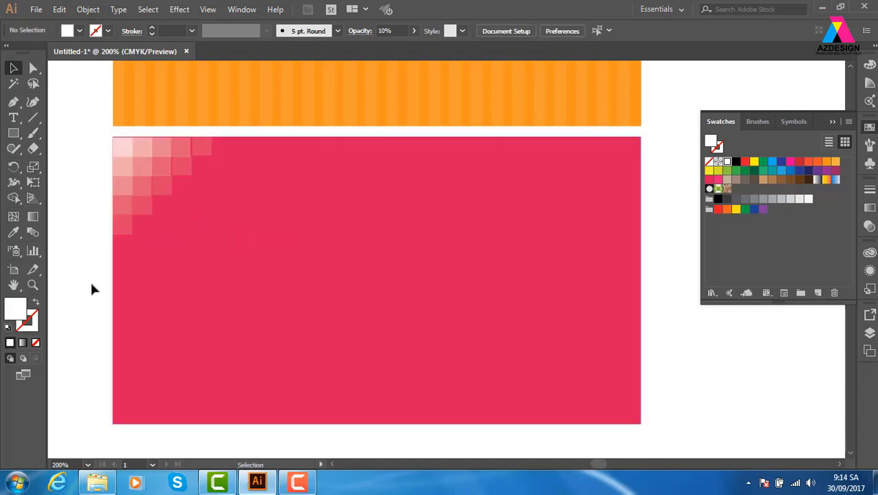
key("ctrl+minus")
key("ctrl+minus")
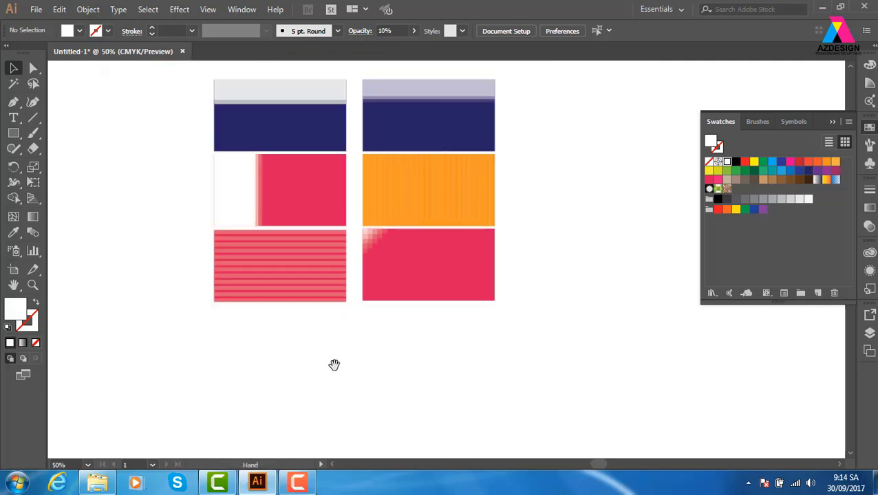
Duplicate the bottom-right pink card below the left column and zoom in on it.
left_click_drag(335, 365, 372, 363)
left_click_drag(467, 253, 317, 347)
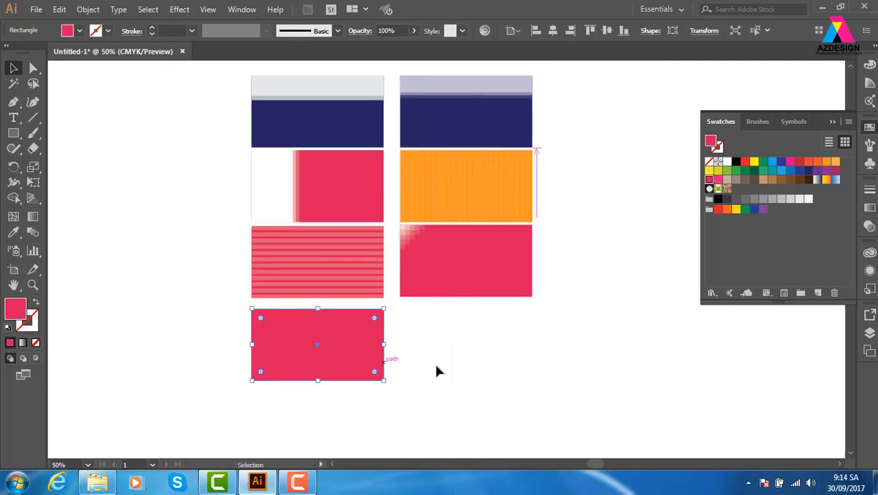
left_click(435, 368)
key("z")
left_click(506, 386)
left_click_drag(466, 325, 502, 326)
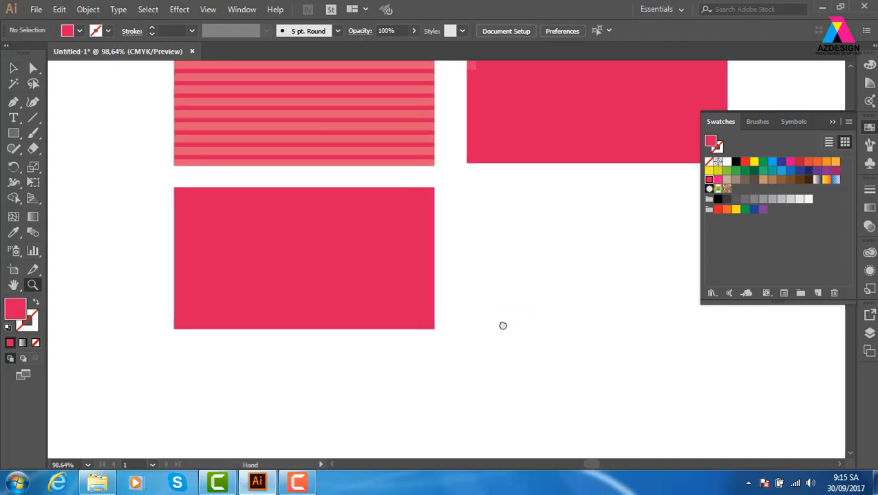
Draw a wide white band at 10% opacity across the card, tilted slightly counter-clockwise.
left_click(13, 133)
left_click_drag(148, 201, 467, 254)
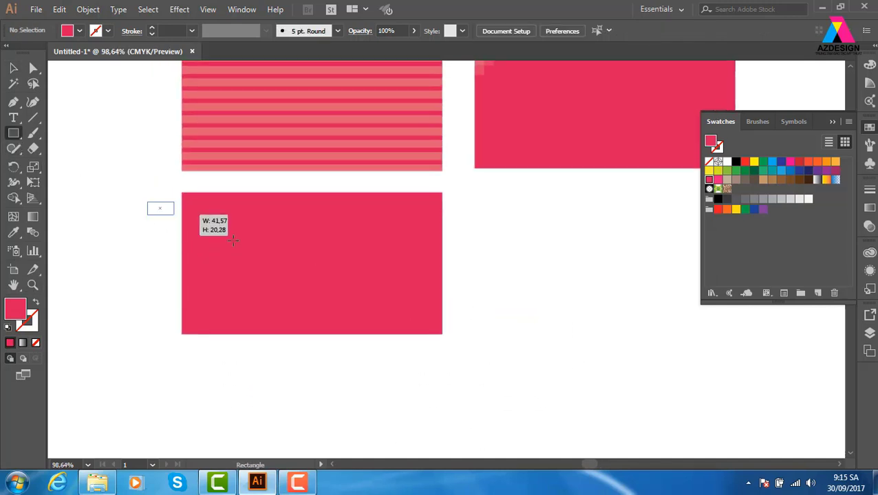
left_click(727, 162)
left_click(399, 29)
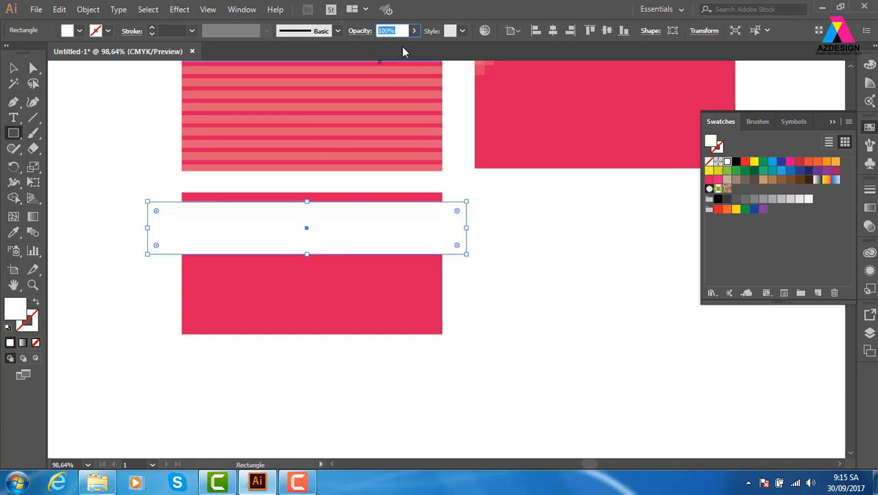
type("10")
key("Return")
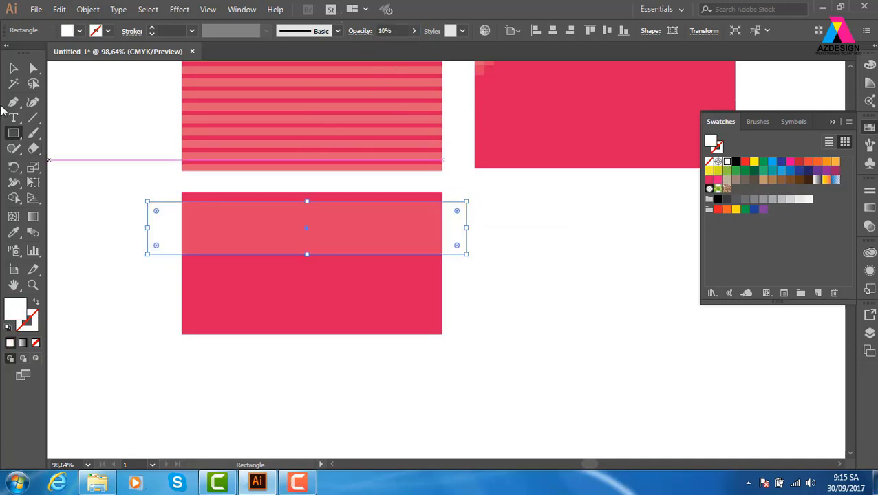
left_click(14, 68)
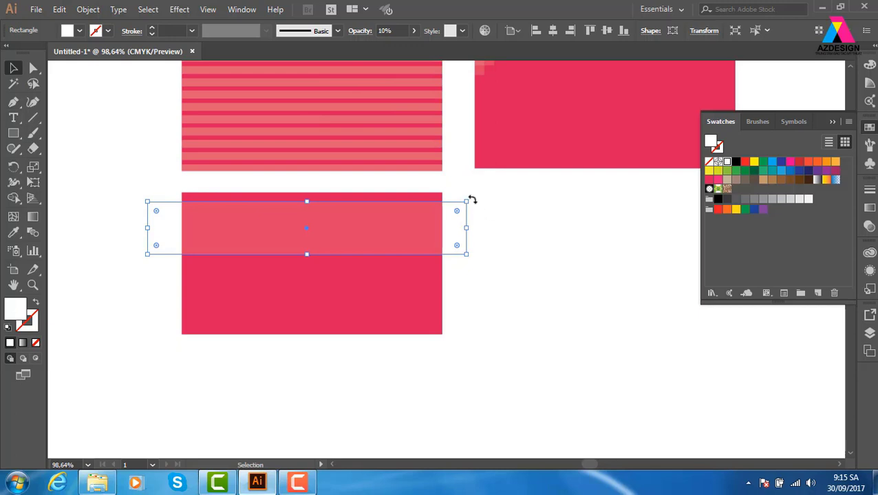
left_click_drag(472, 200, 473, 189)
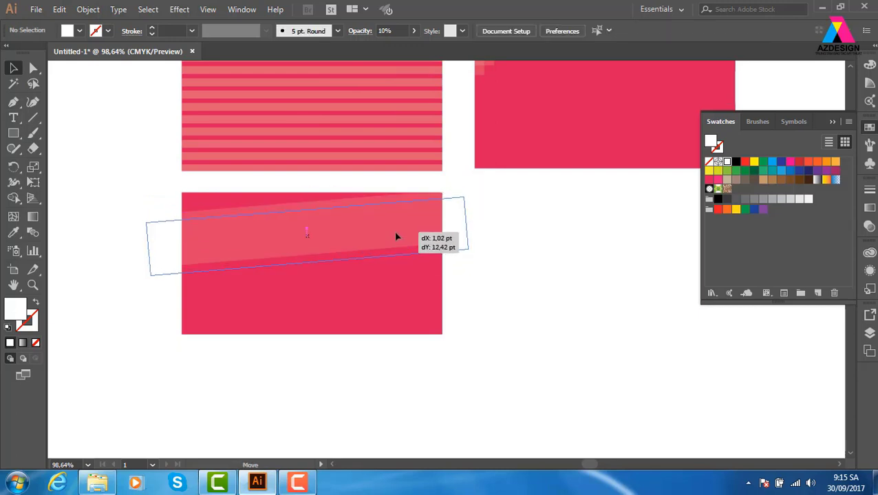
left_click_drag(411, 240, 408, 245)
Paste a copy of the band in place and tilt it the opposite way to cross.
left_click(462, 251)
key("a")
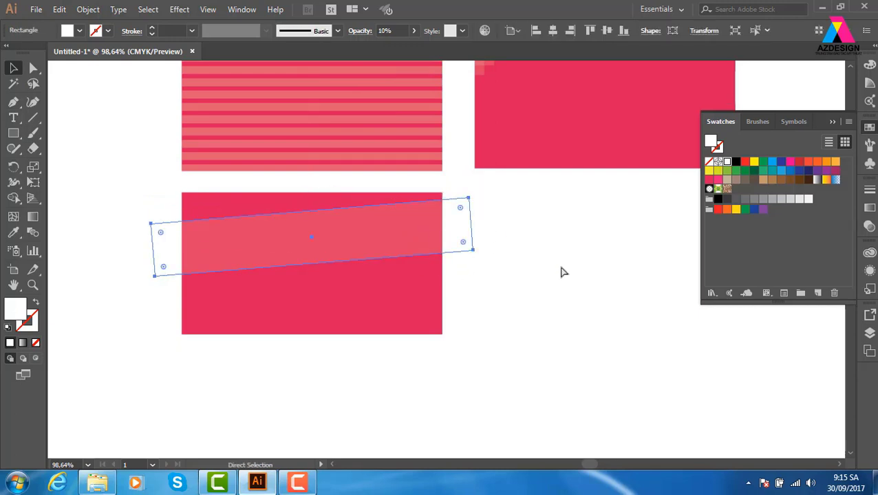
key("v")
left_click_drag(480, 253, 476, 277)
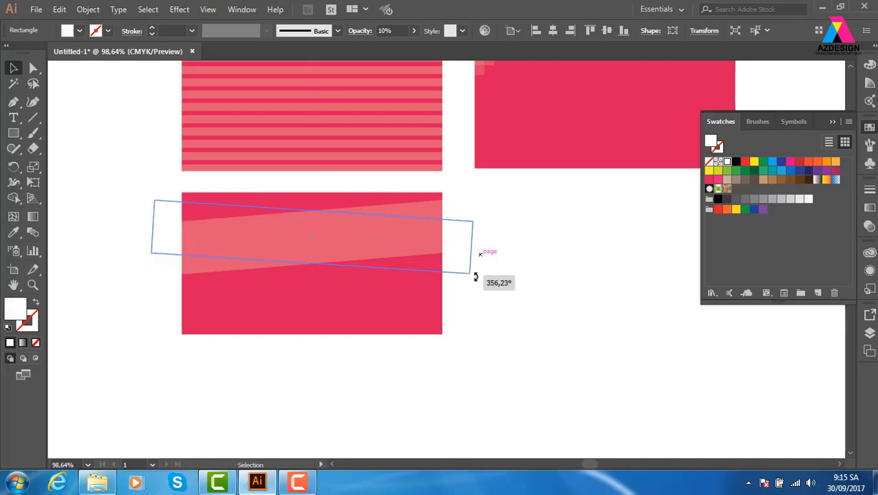
left_click(623, 306)
left_click_drag(594, 299, 508, 300)
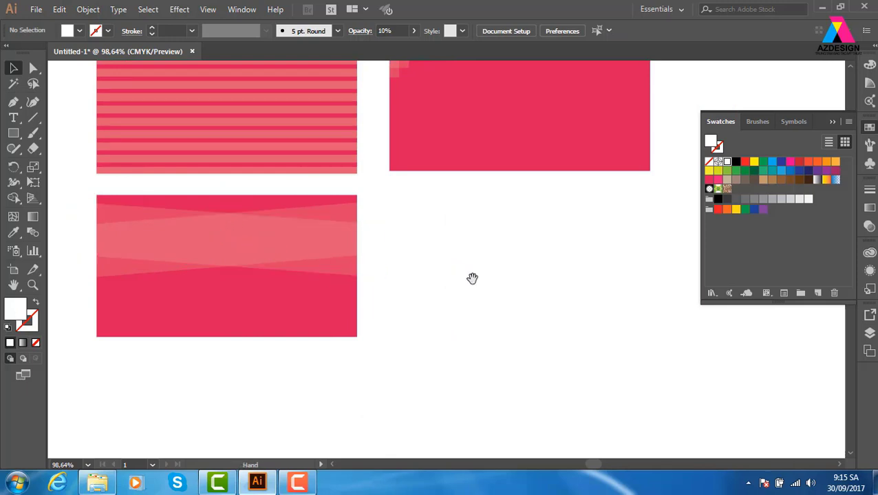
left_click_drag(472, 278, 429, 298)
Duplicate the crossing-bands card's pink base to its right.
left_click(226, 327)
mouse_move(226, 327)
left_mouse_down()
mouse_move(464, 313)
mouse_move(401, 300)
left_mouse_up()
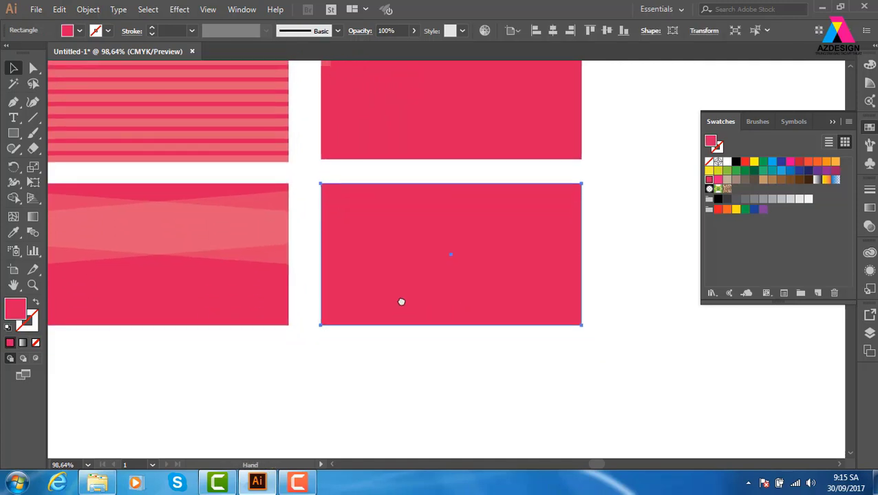
left_click(623, 313)
left_click(540, 279)
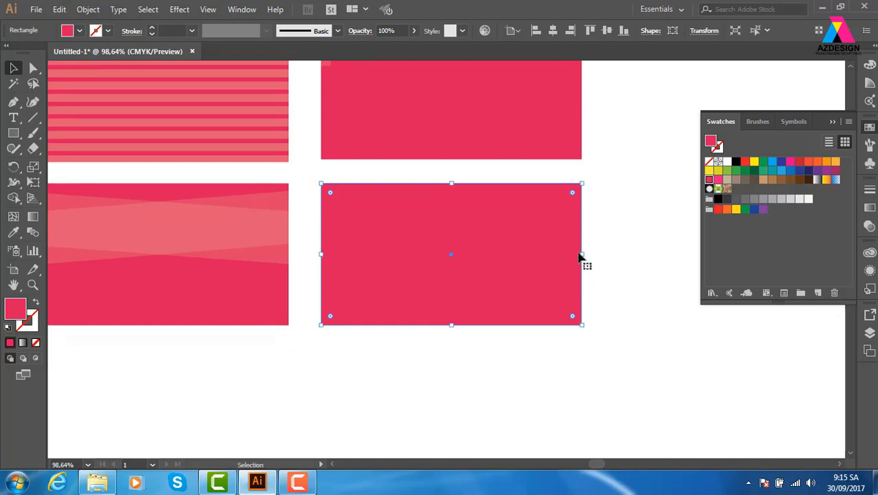
Narrow a card copy into a white vertical strip at 20% opacity.
left_click_drag(583, 255, 422, 254)
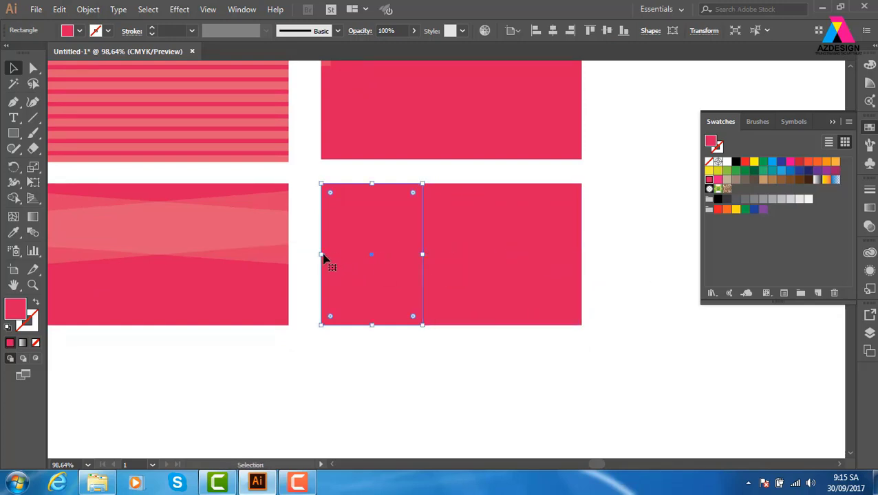
left_click_drag(322, 254, 364, 254)
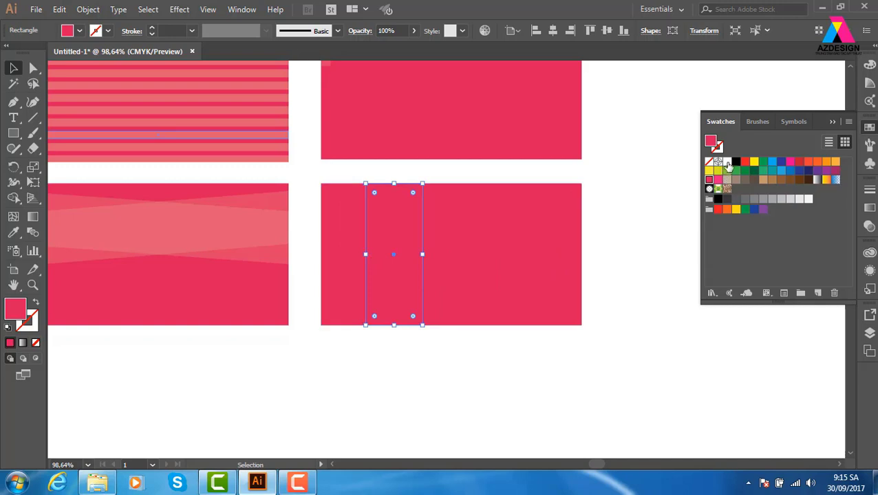
left_click(727, 161)
left_click(399, 31)
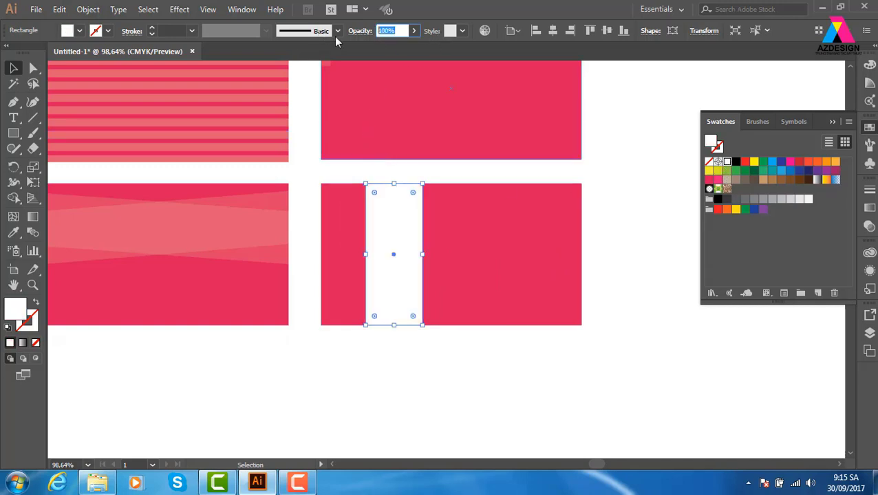
type("20")
key("Return")
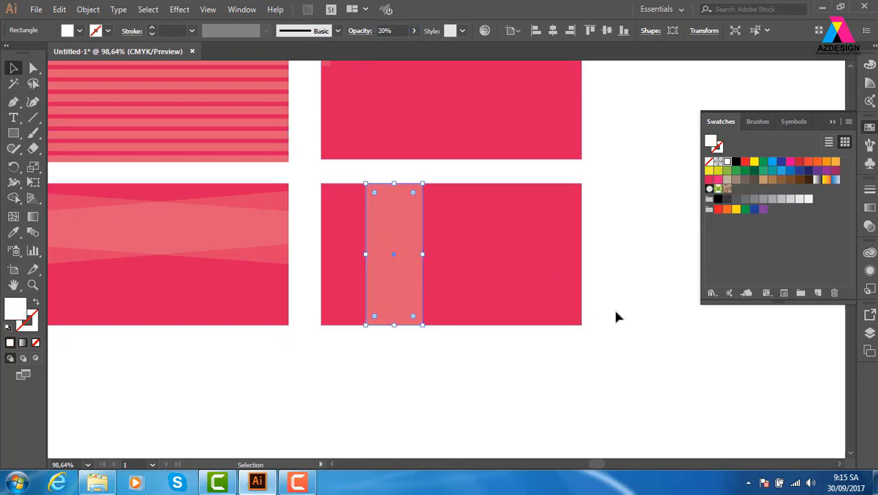
left_click(612, 308)
Trim another card copy into a white horizontal band at 10% opacity.
left_click(526, 313)
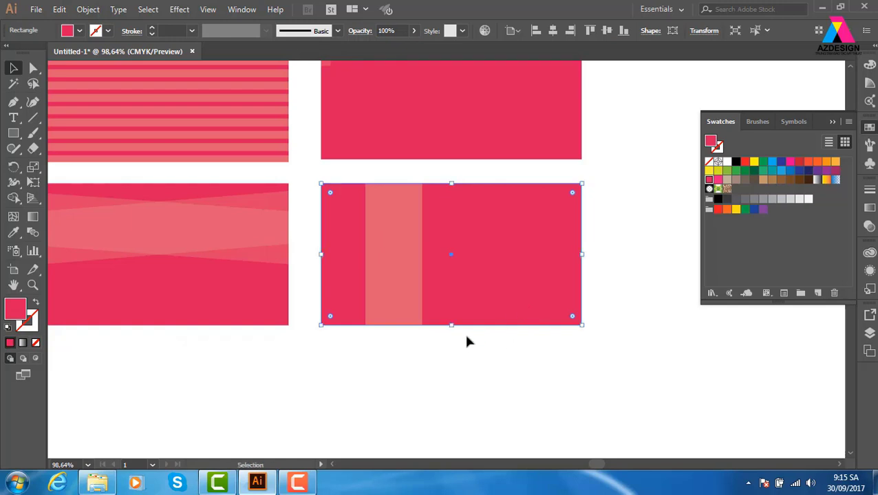
left_click_drag(452, 326, 452, 239)
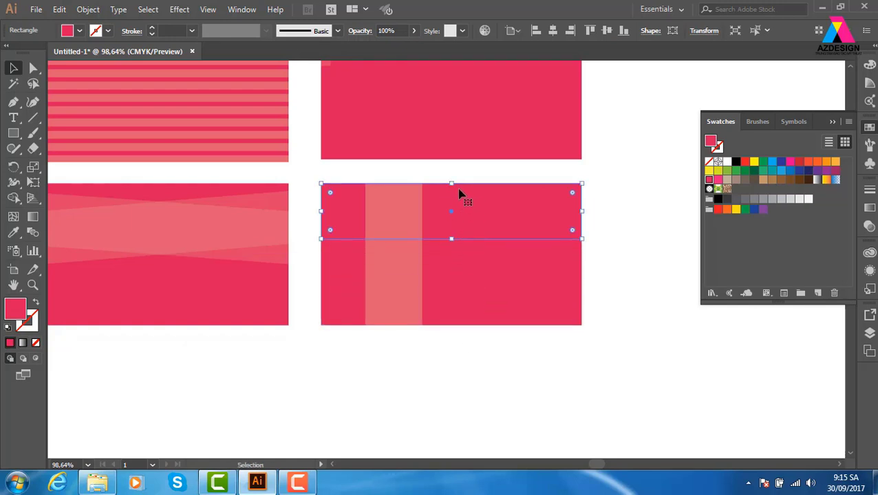
left_click_drag(452, 184, 453, 196)
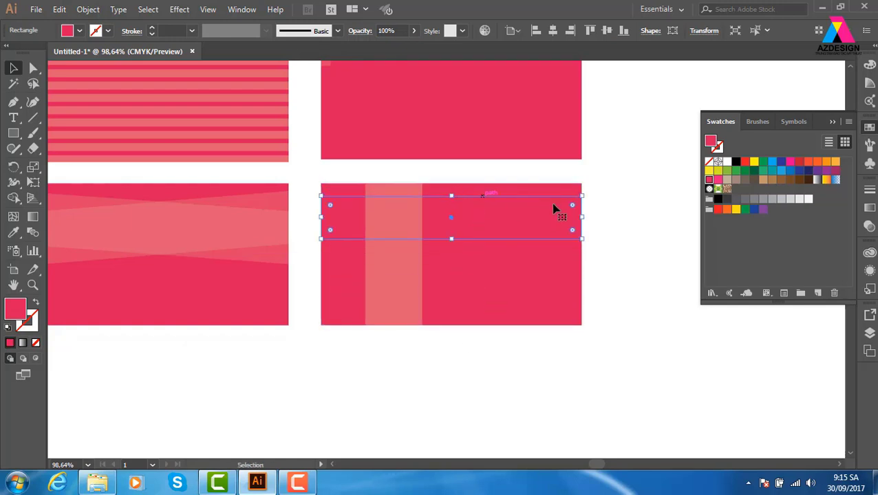
left_click(727, 161)
left_click(398, 29)
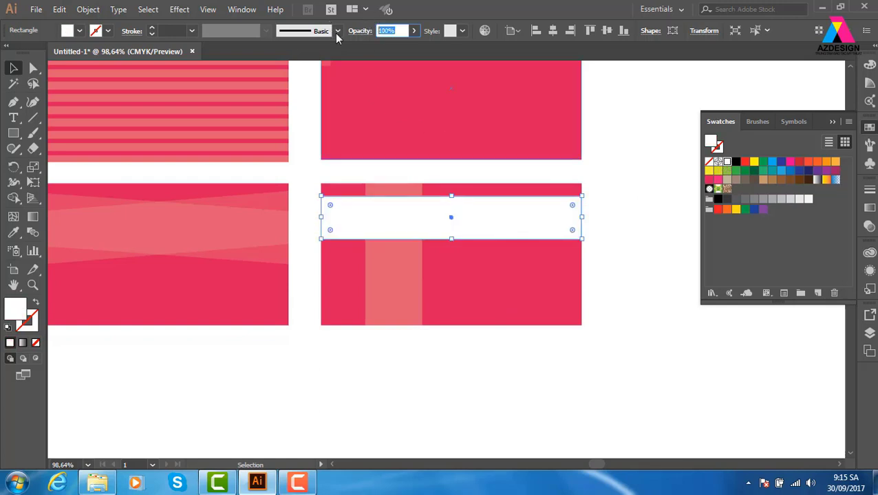
type("10")
key("Return")
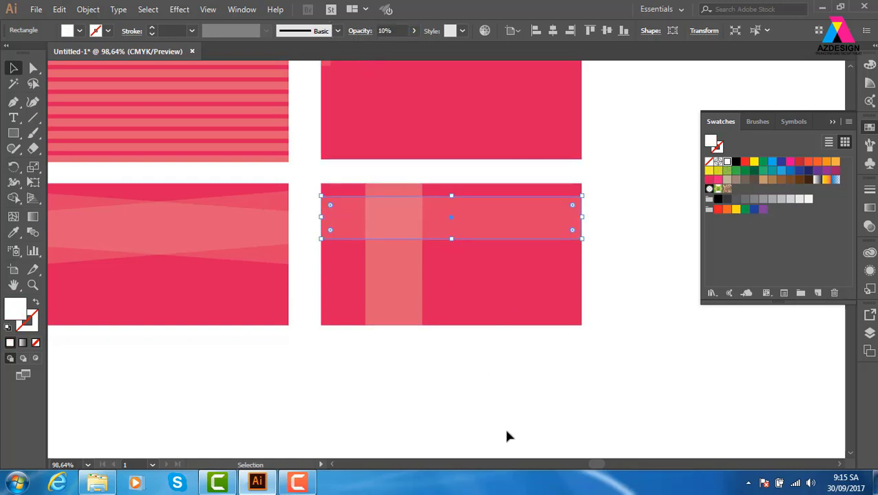
left_click(511, 432)
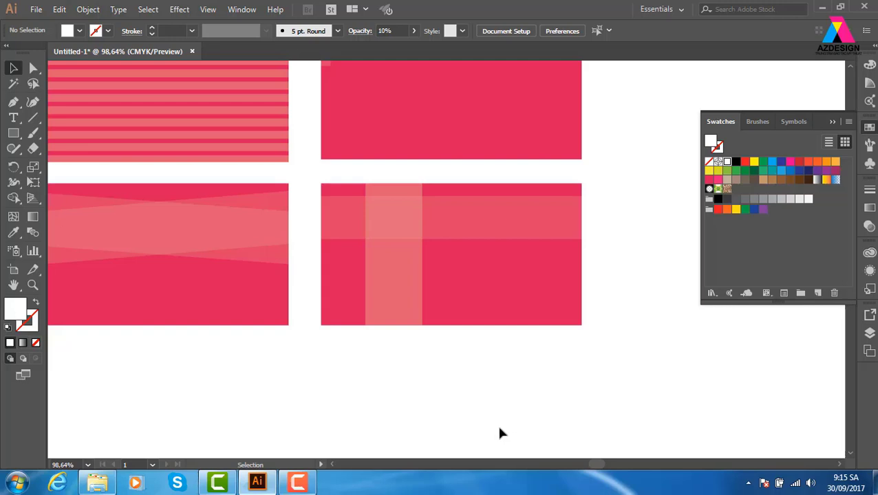
Nudge the vertical strip left and the horizontal band lower, then view the full grid.
left_click(406, 213)
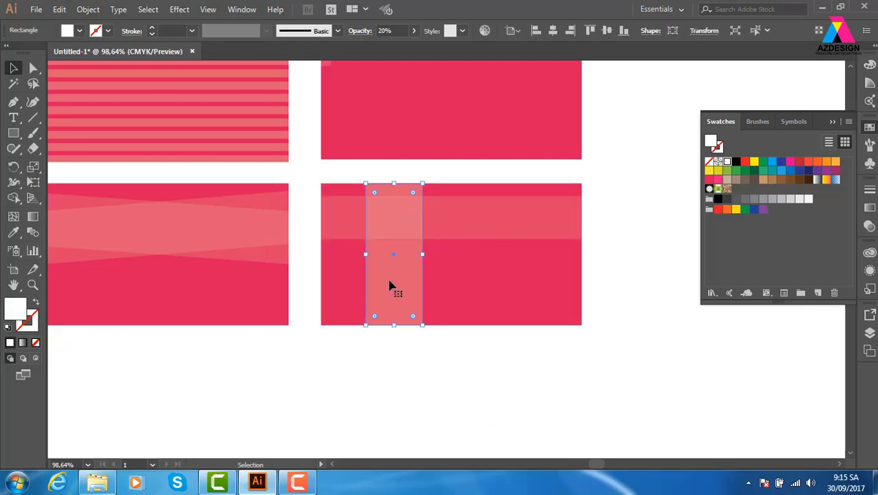
left_click_drag(400, 282, 382, 282)
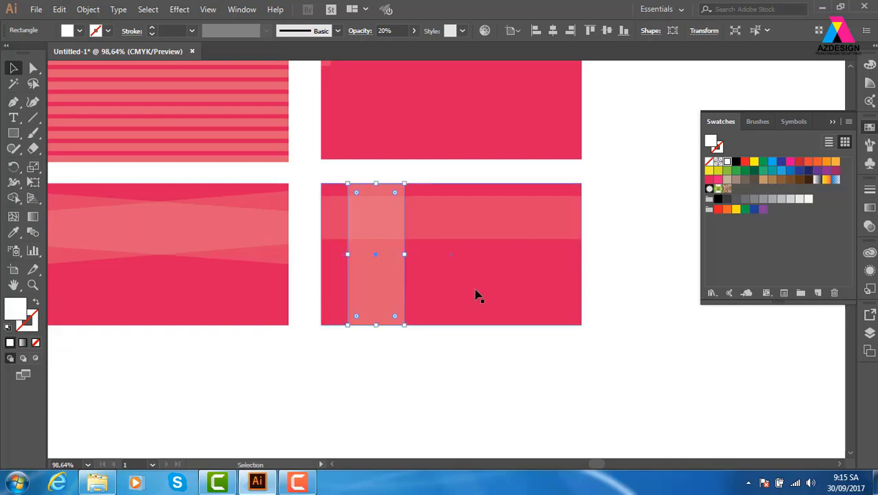
left_click_drag(500, 223, 500, 235)
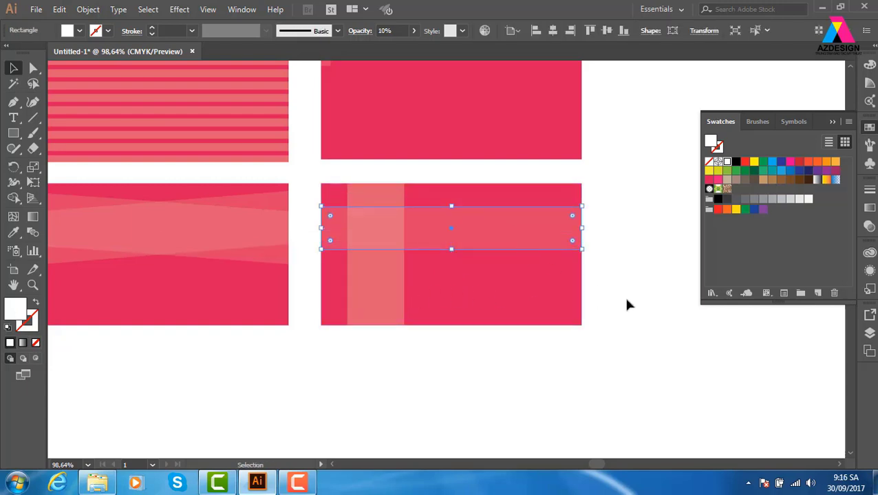
left_click(624, 371)
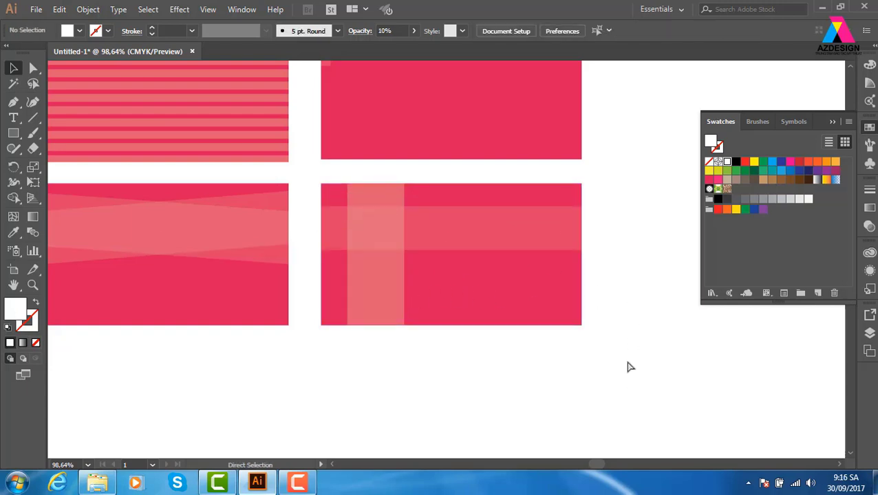
key("ctrl+minus")
key("ctrl+minus")
mouse_move(538, 248)
left_mouse_down()
mouse_move(470, 309)
mouse_move(458, 301)
left_mouse_up()
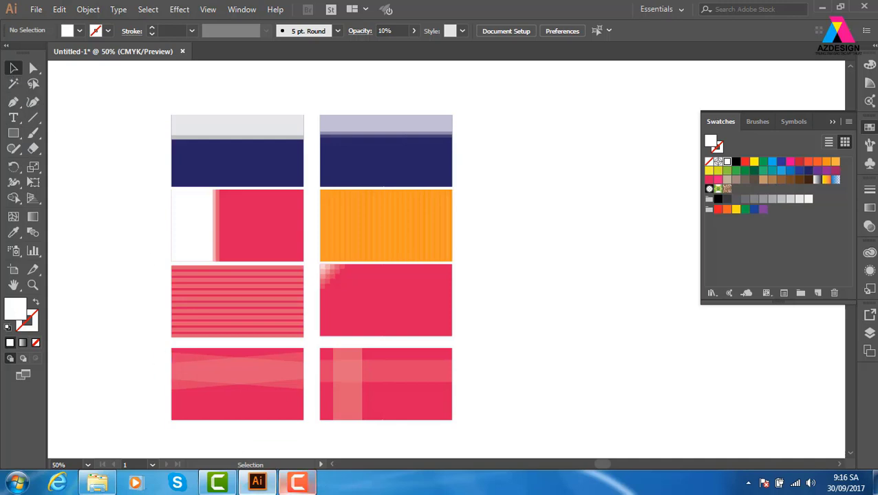
mouse_move(297, 483)
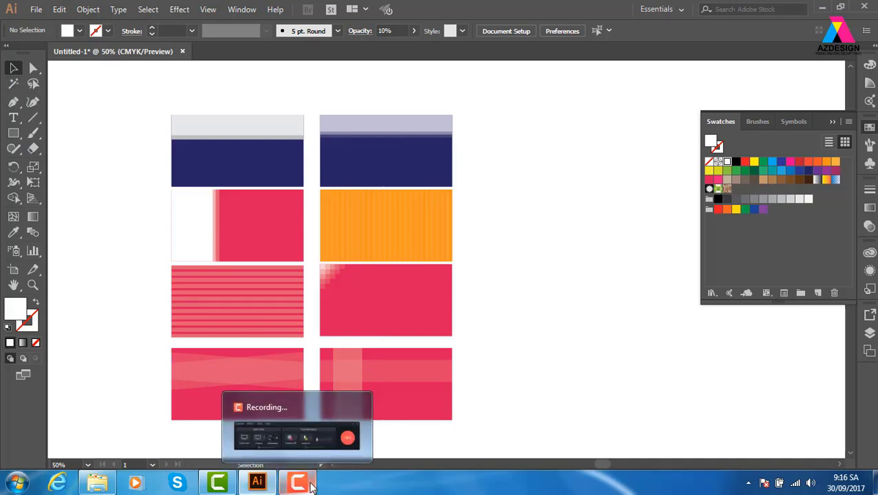
left_click(306, 484)
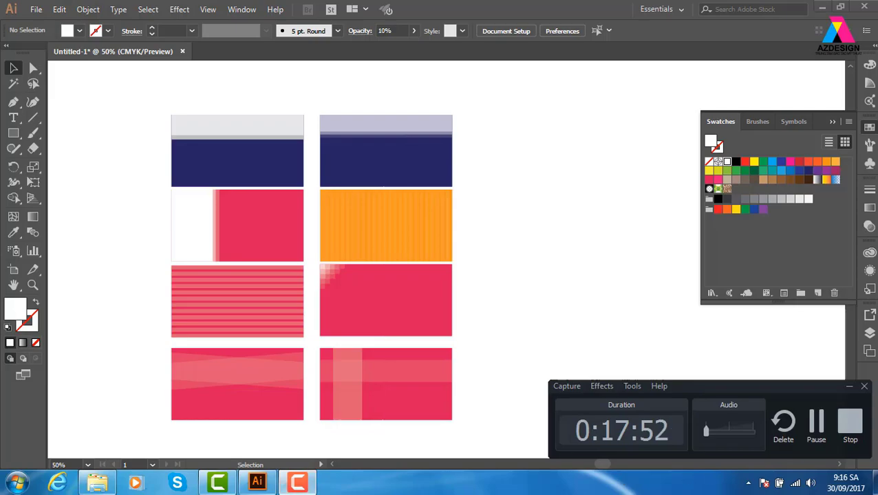